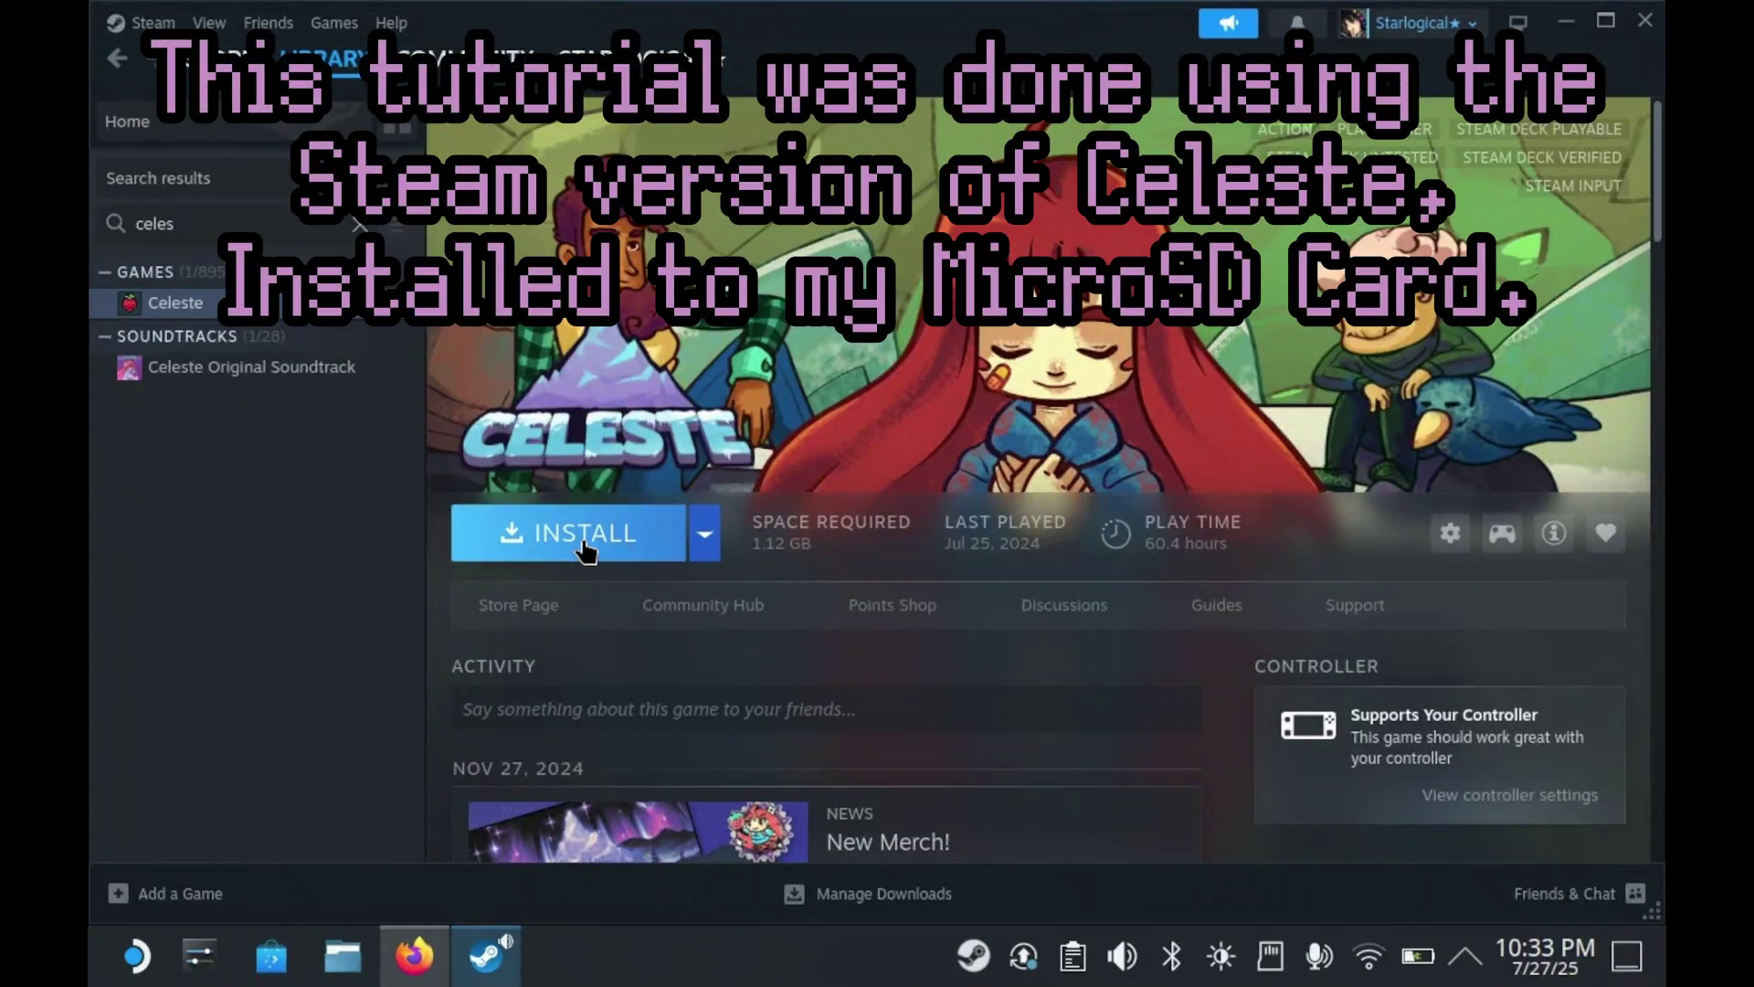
Install Celeste from the Steam library onto the primary drive, keeping the application shortcut option
{"action": "left_click", "coordinate": [585, 545]}
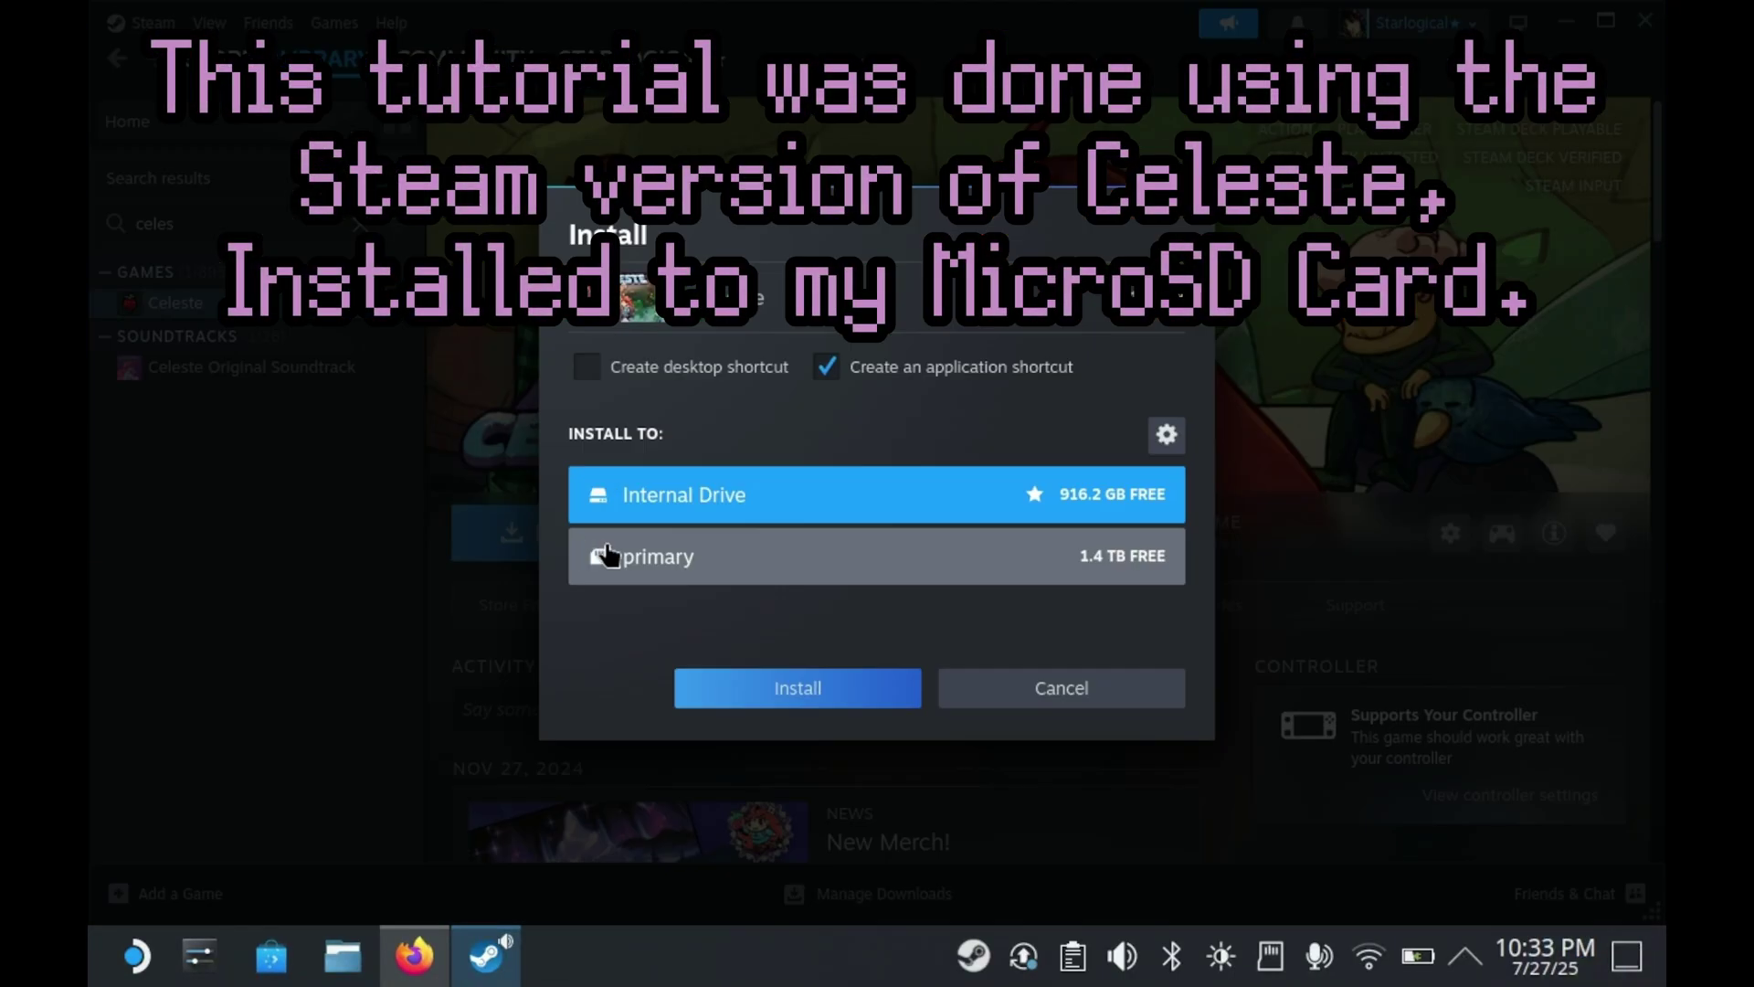
{"action": "left_click", "coordinate": [797, 579]}
{"action": "left_click", "coordinate": [798, 688]}
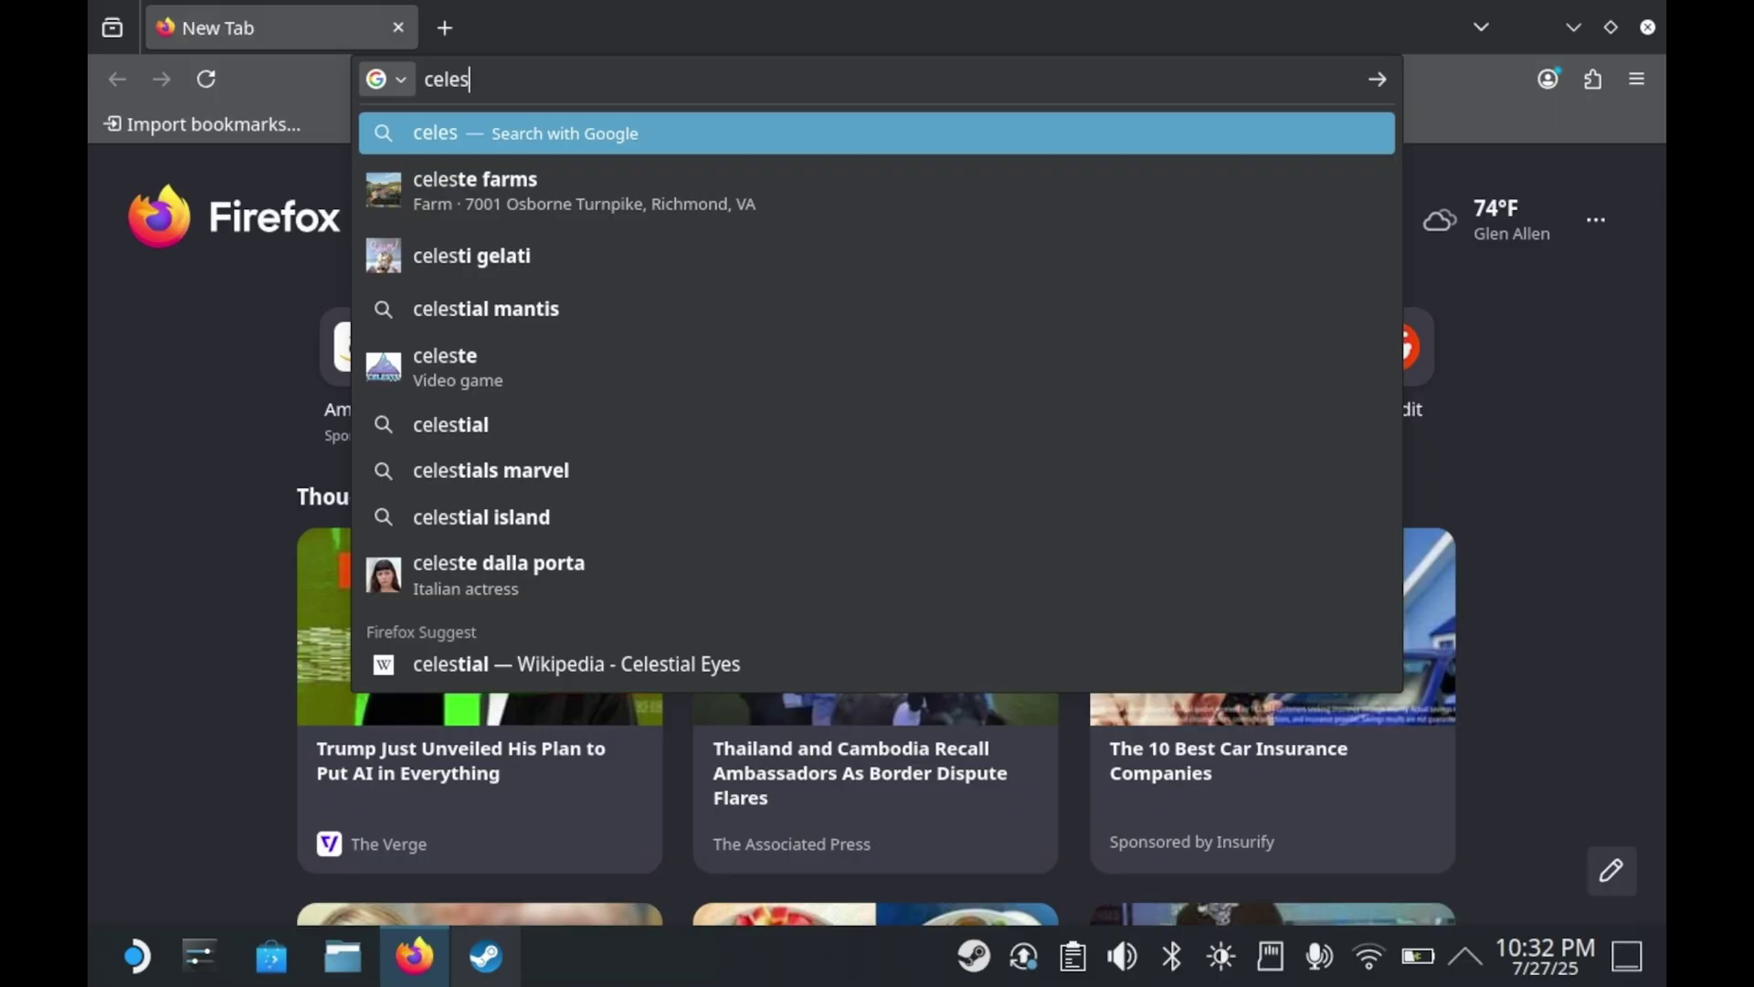
Search the web for "celeste everest" and open the Everest - Celeste Mod Loader site
{"action": "type", "text": "te everest"}
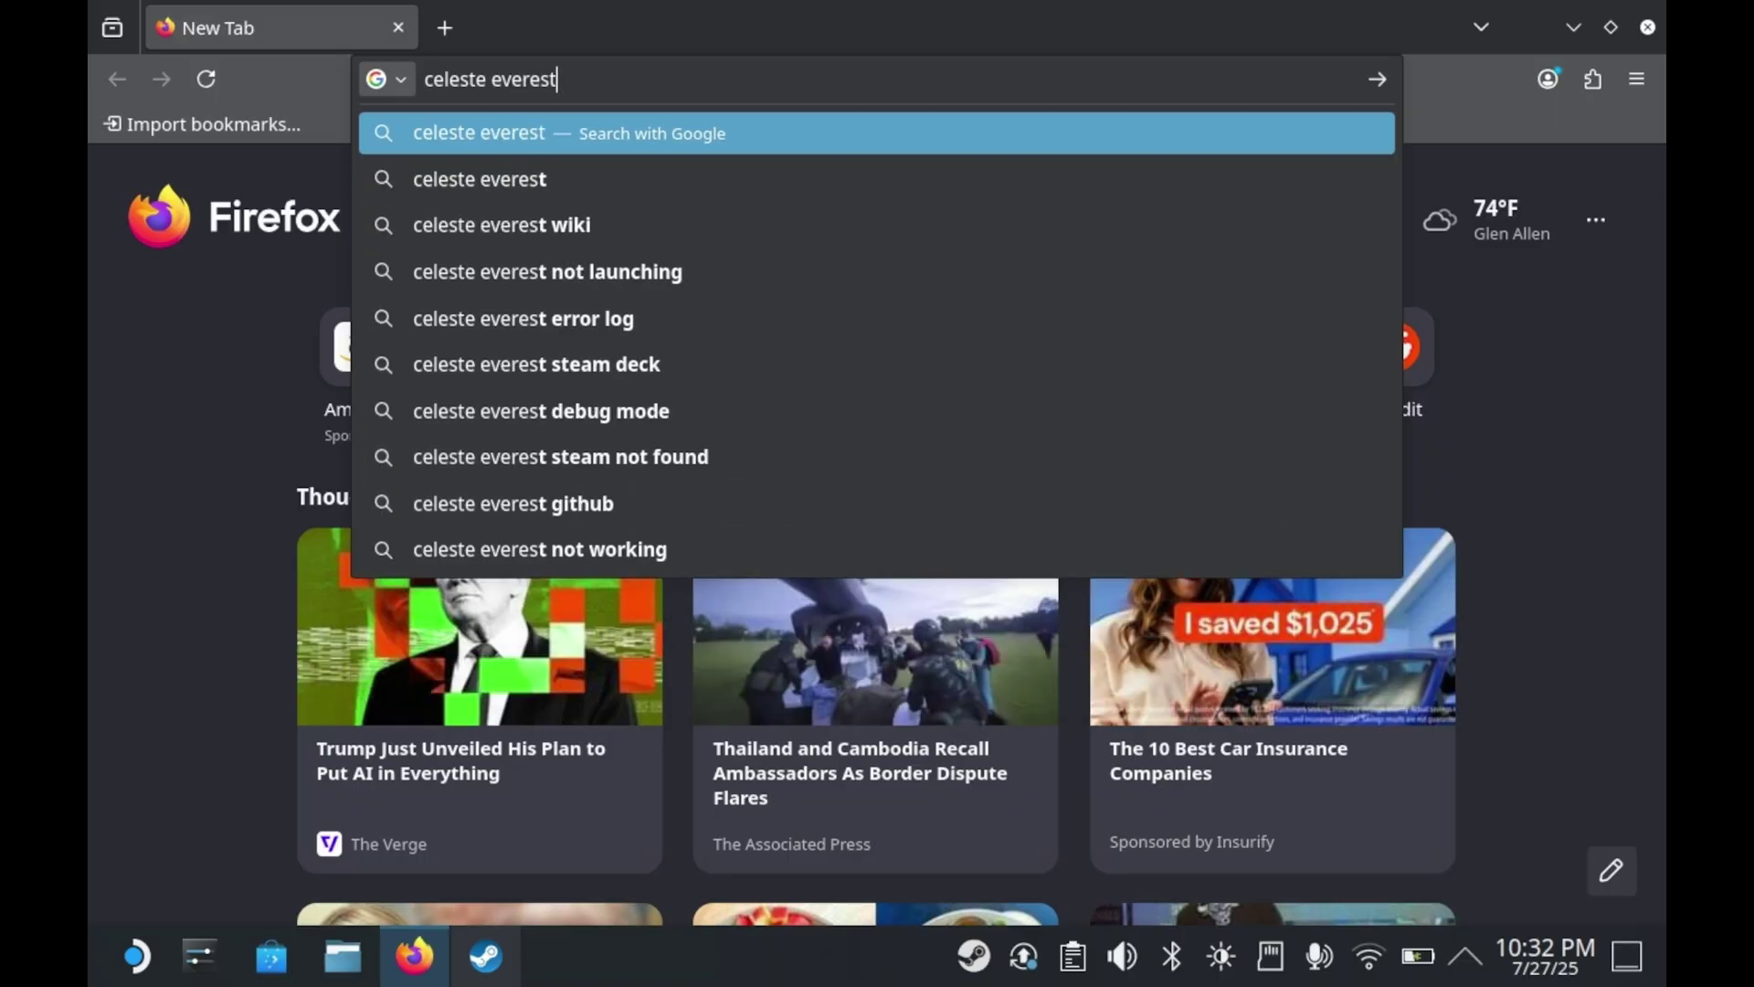
{"action": "key", "text": "Return"}
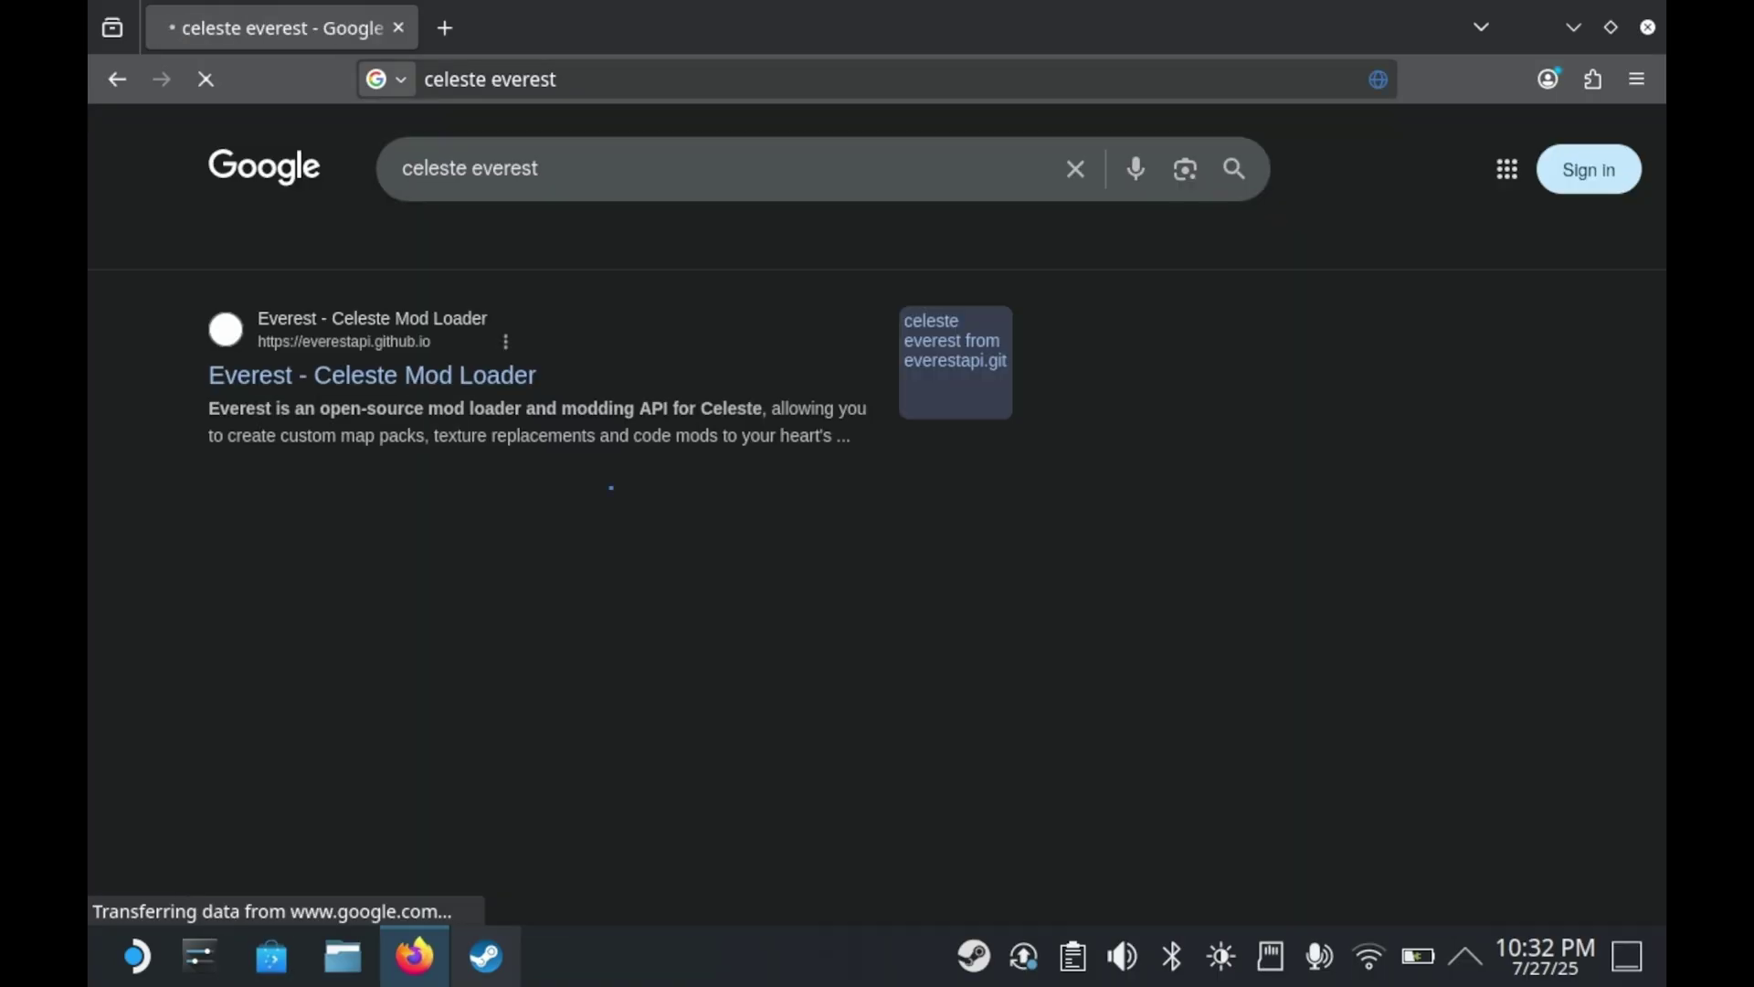
{"action": "left_click", "coordinate": [462, 393]}
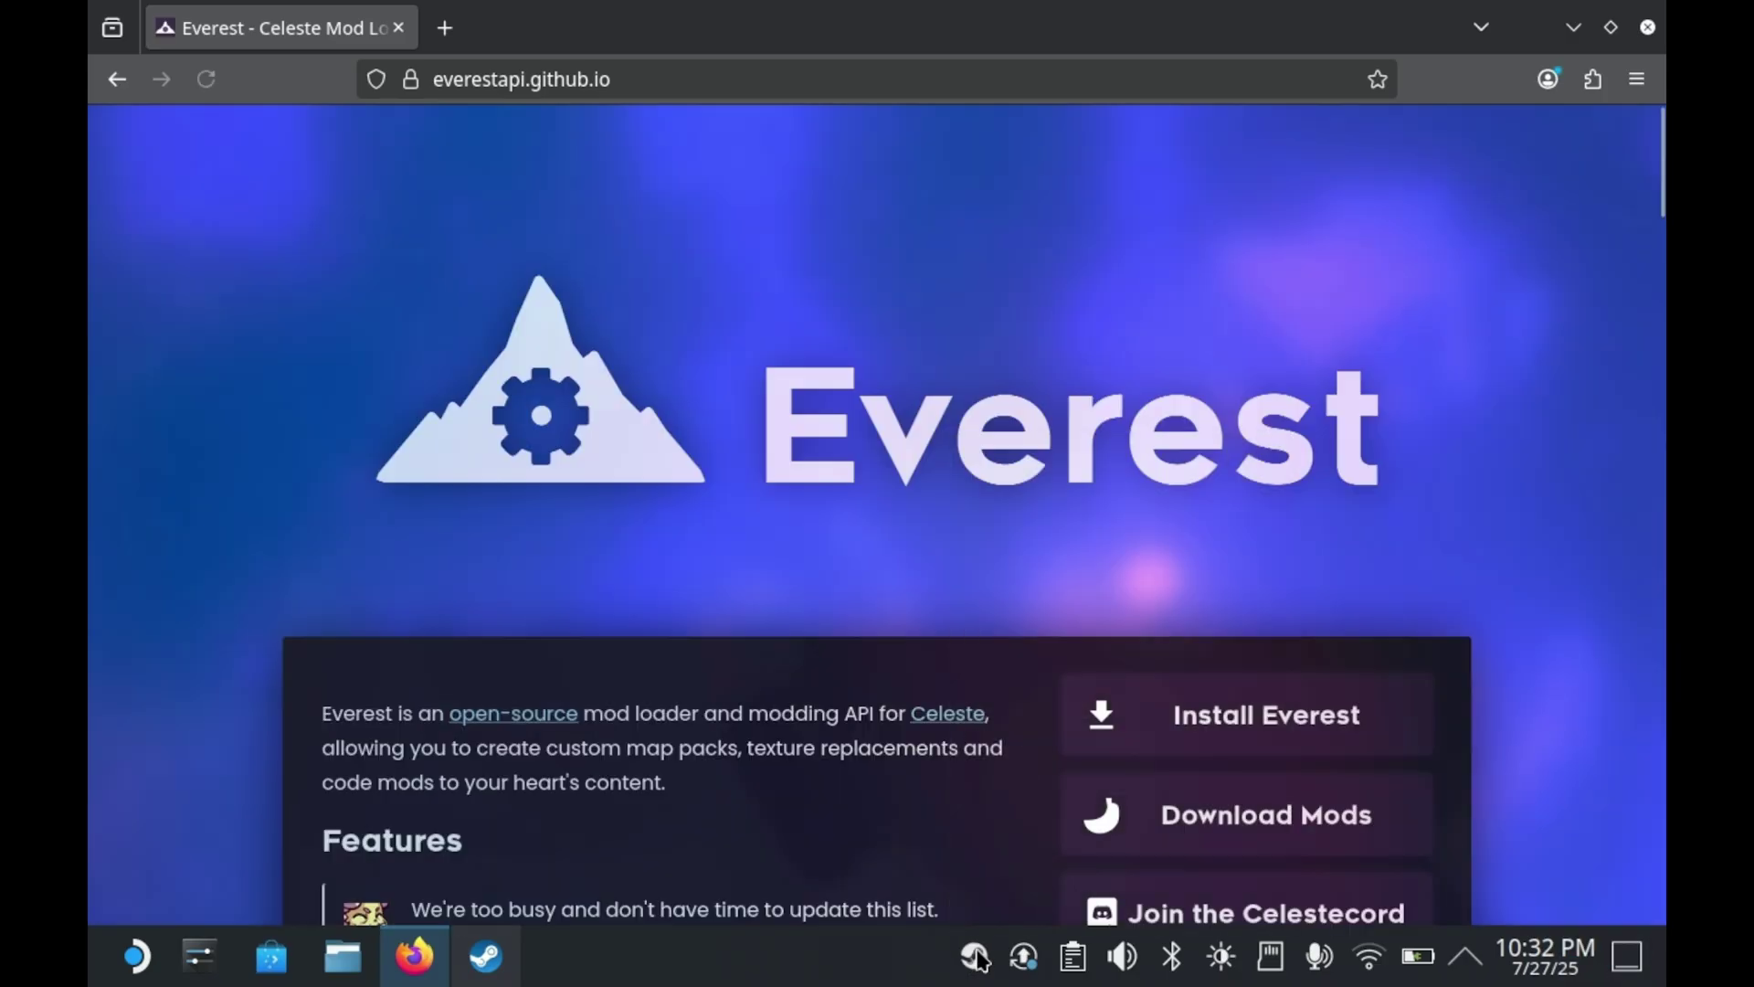
Switch to the Steam library
{"action": "right_click", "coordinate": [976, 955]}
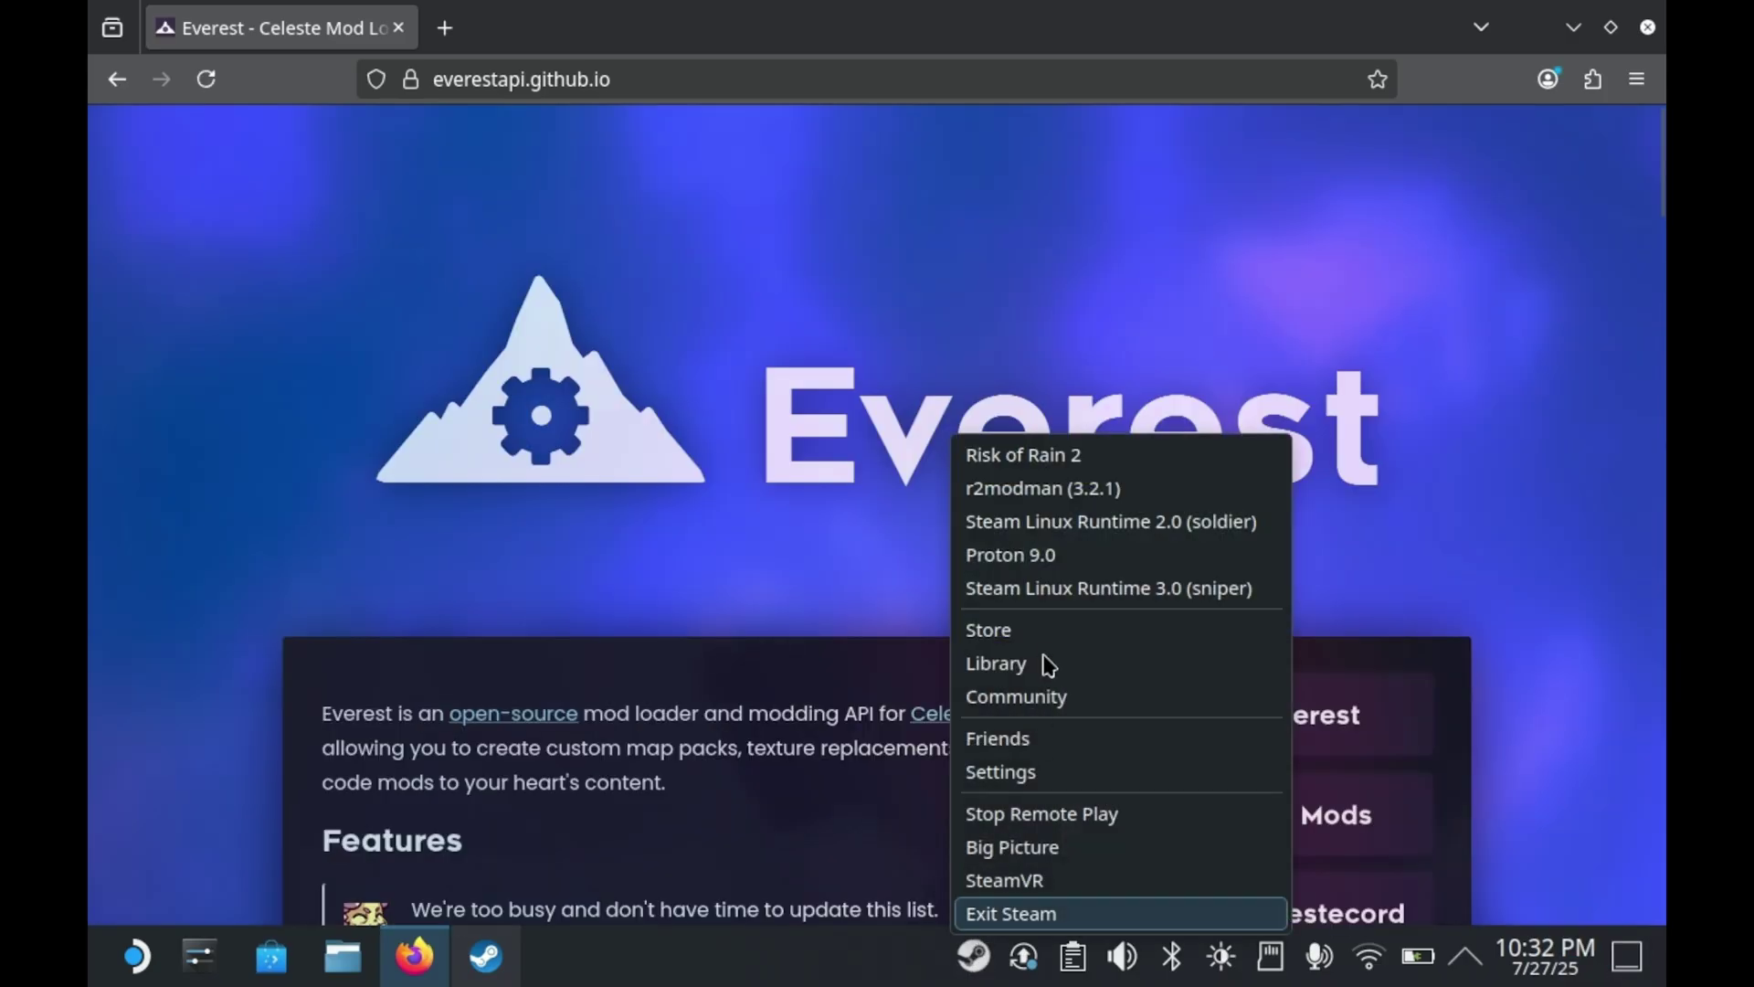
{"action": "left_click", "coordinate": [1049, 668]}
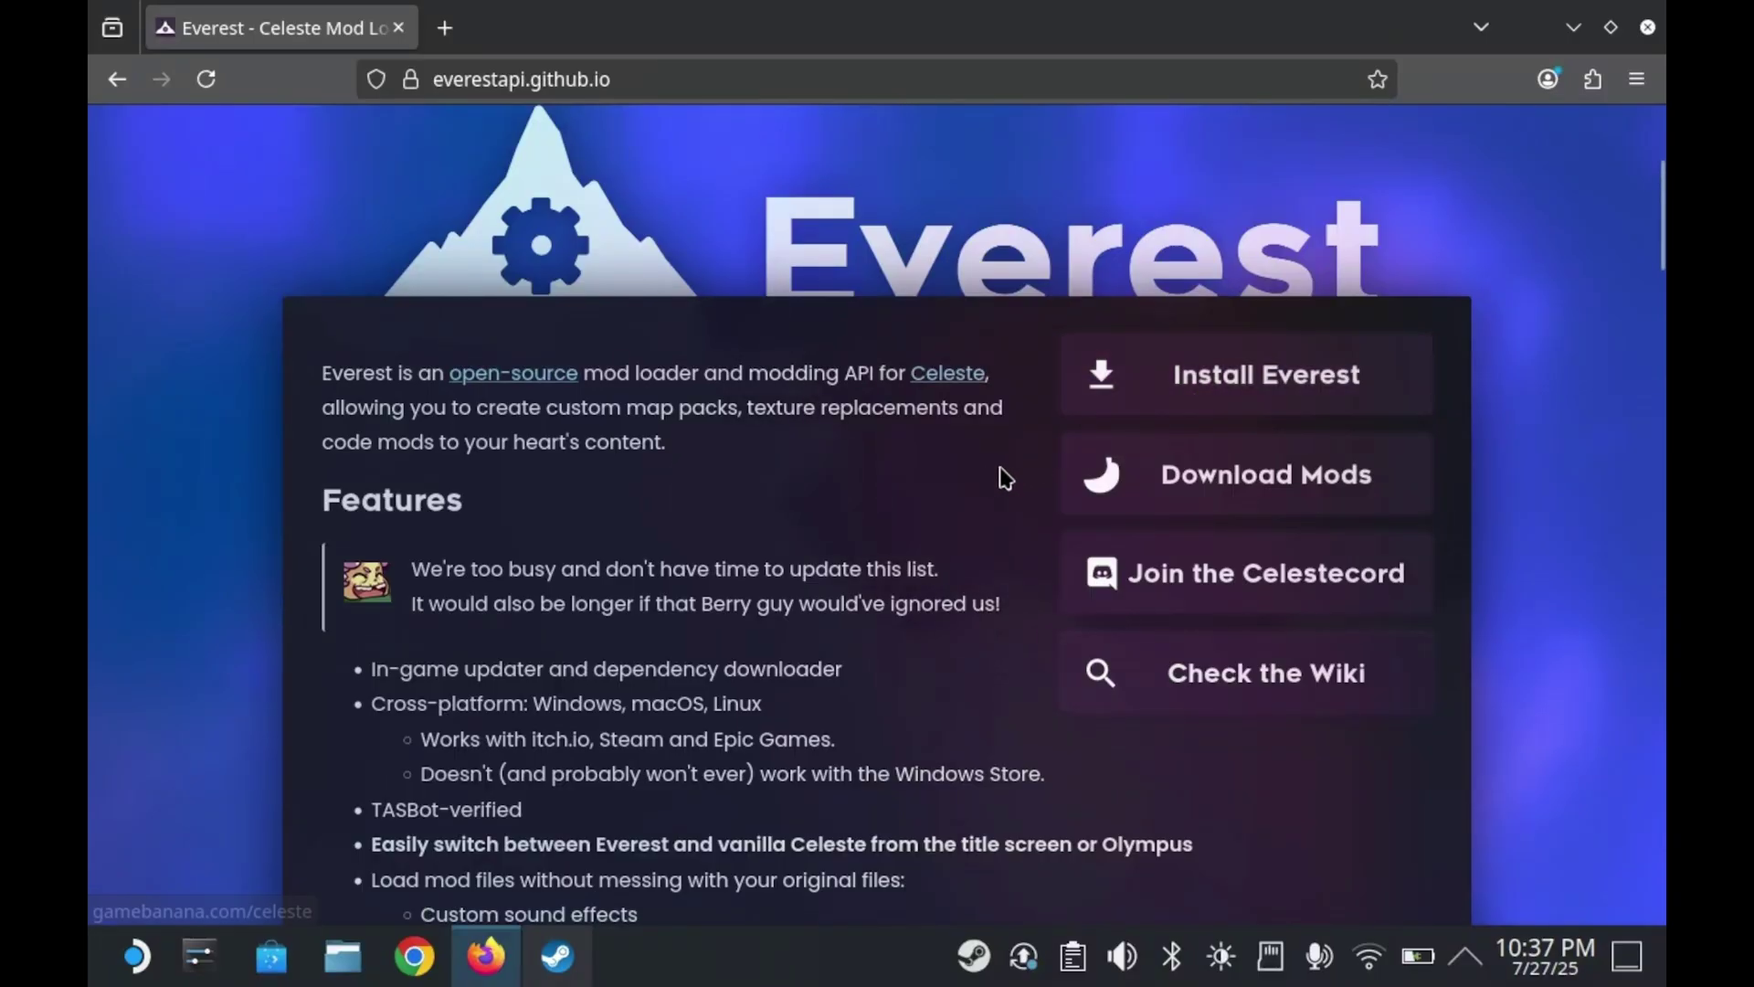
Go to the Everest installation section and find the Linux download instructions for Olympus
{"action": "left_click", "coordinate": [1188, 369]}
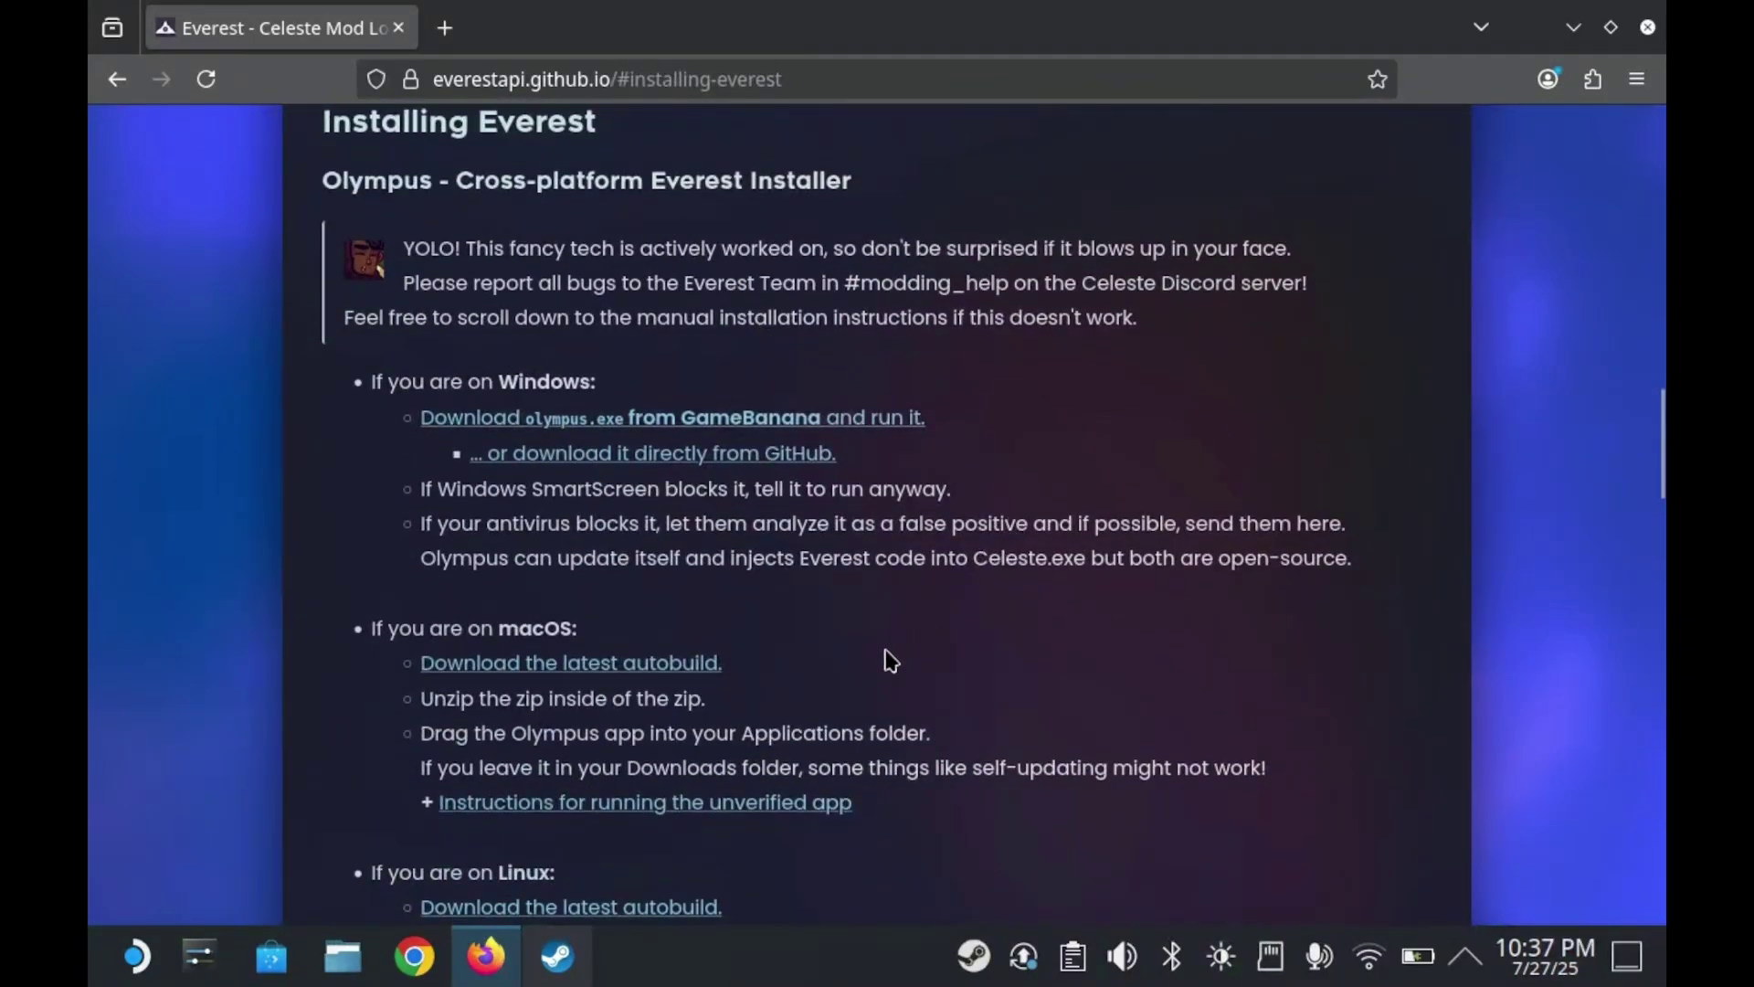
{"action": "scroll", "coordinate": [884, 653], "scroll_direction": "down", "scroll_amount": 5}
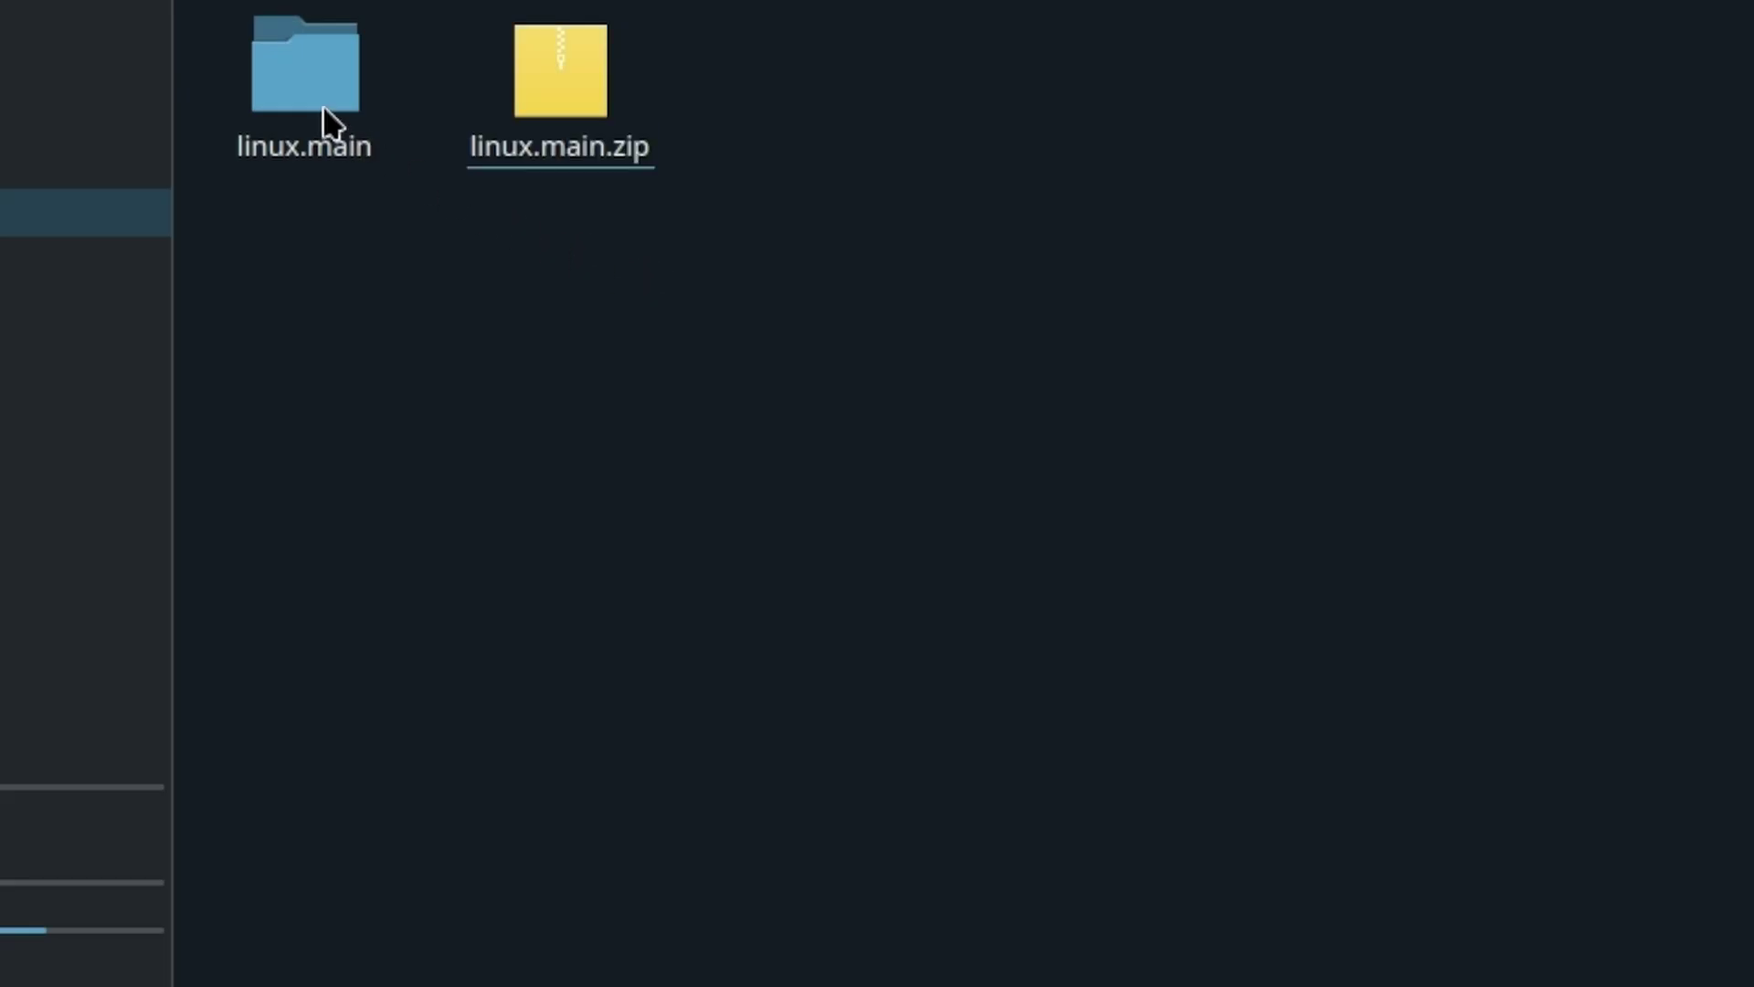
Open dist.zip from the extracted linux.main folder and look through the files in the archive
{"action": "left_click", "coordinate": [281, 55]}
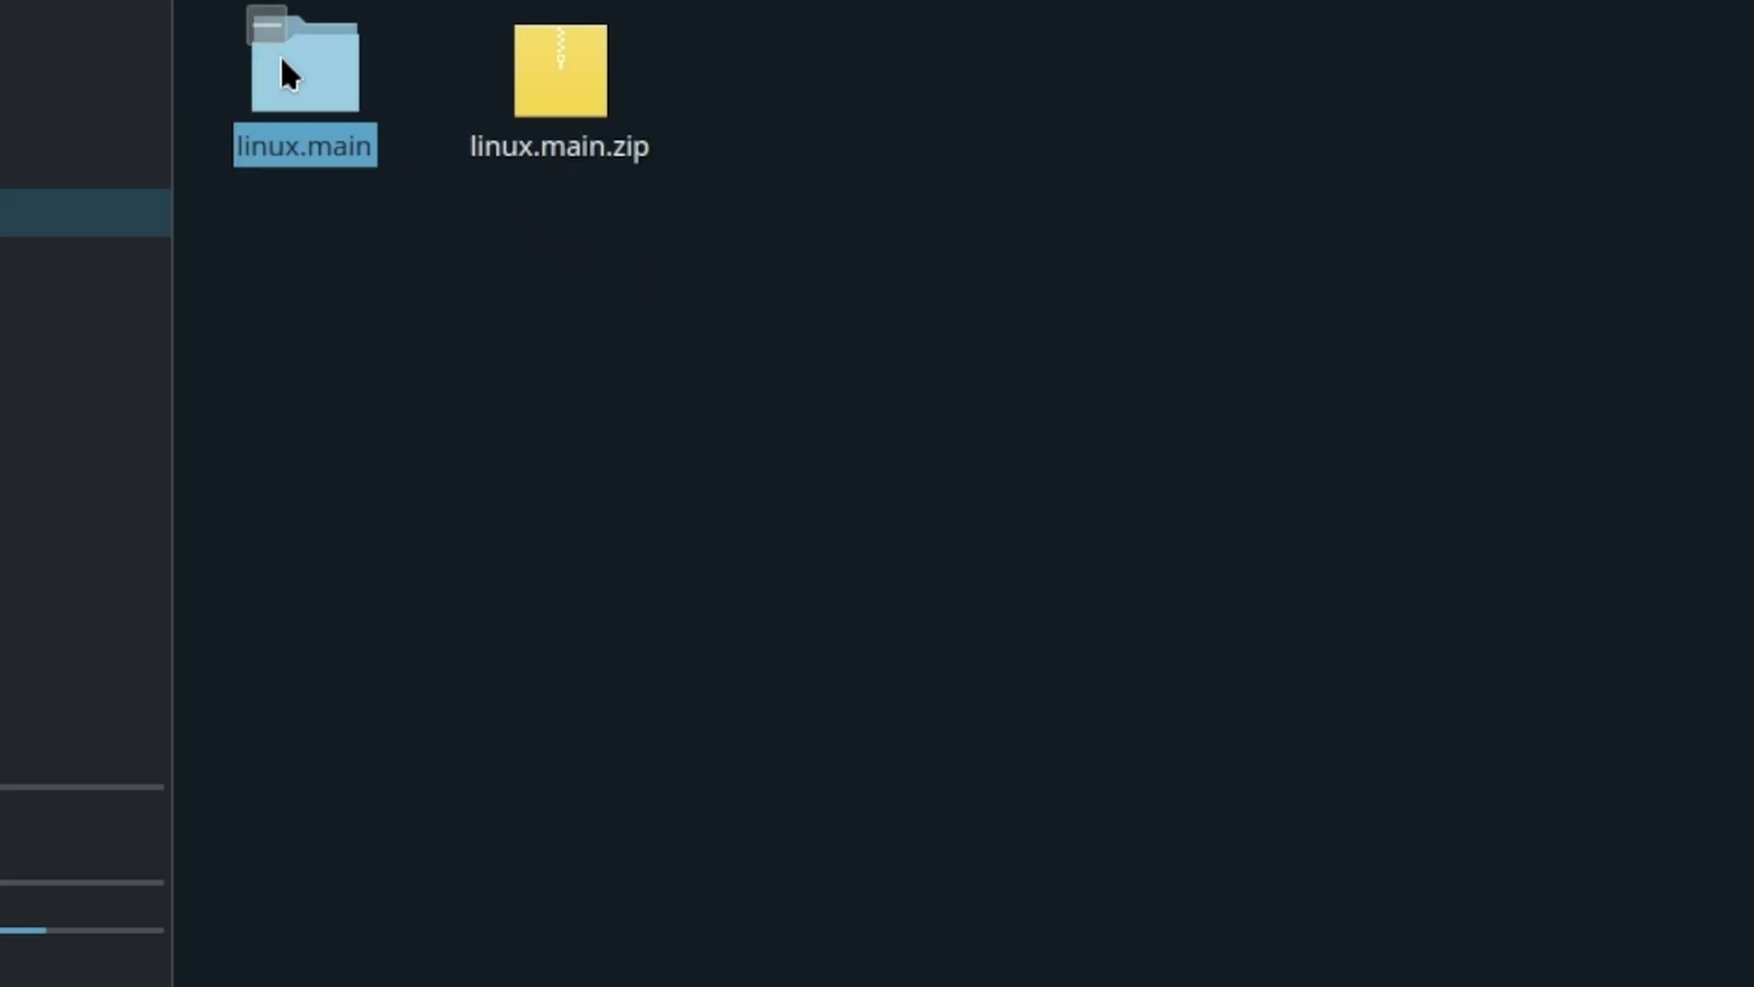
{"action": "double_click", "coordinate": [282, 54]}
{"action": "left_click", "coordinate": [293, 137]}
{"action": "double_click", "coordinate": [320, 84]}
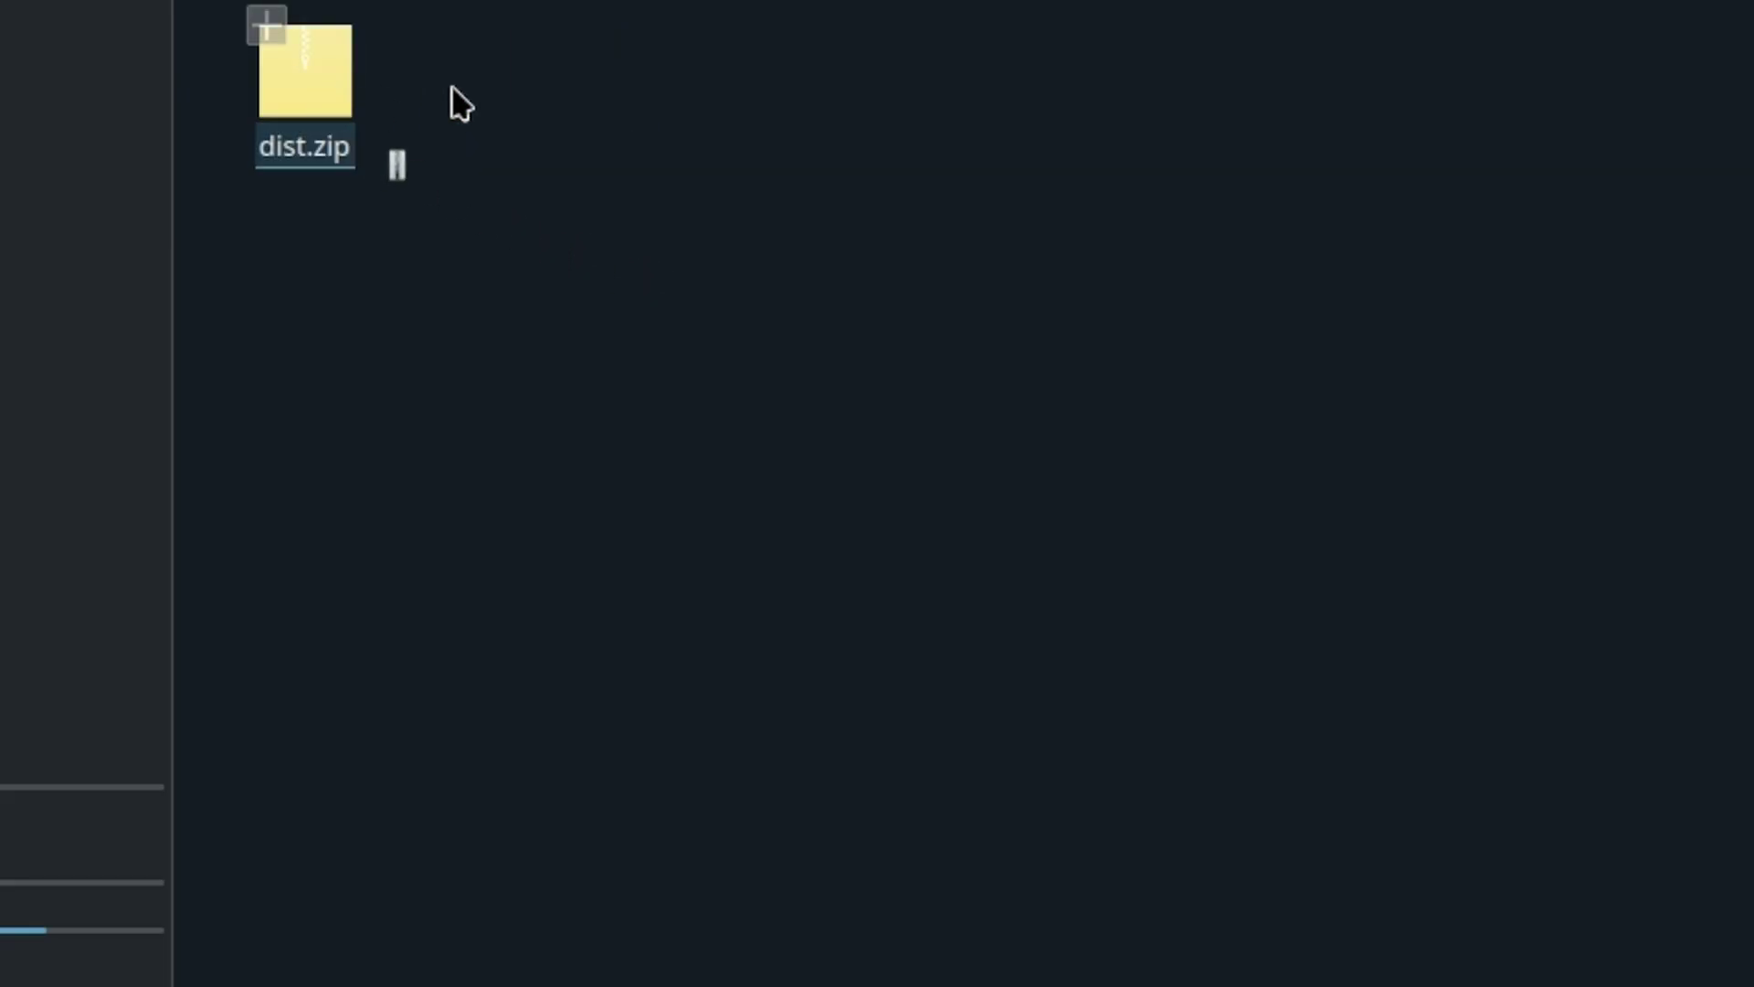
{"action": "scroll", "coordinate": [475, 530], "scroll_direction": "down", "scroll_amount": 1}
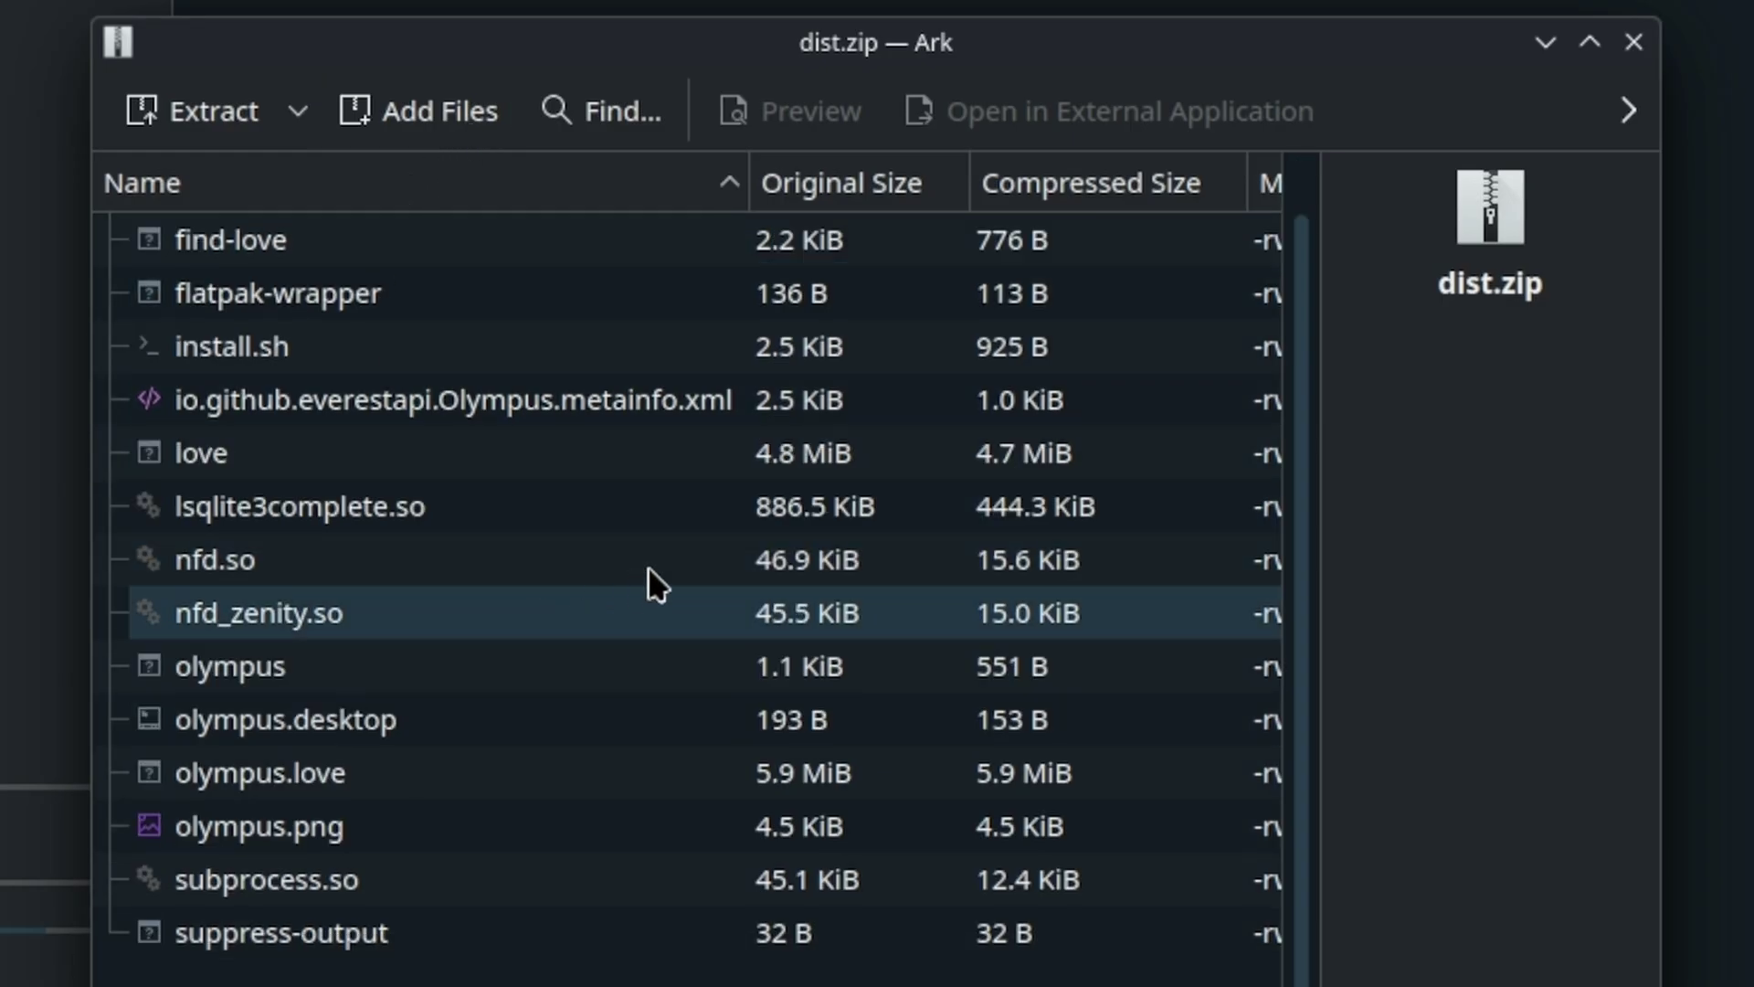
{"action": "scroll", "coordinate": [293, 519], "scroll_direction": "up", "scroll_amount": 1}
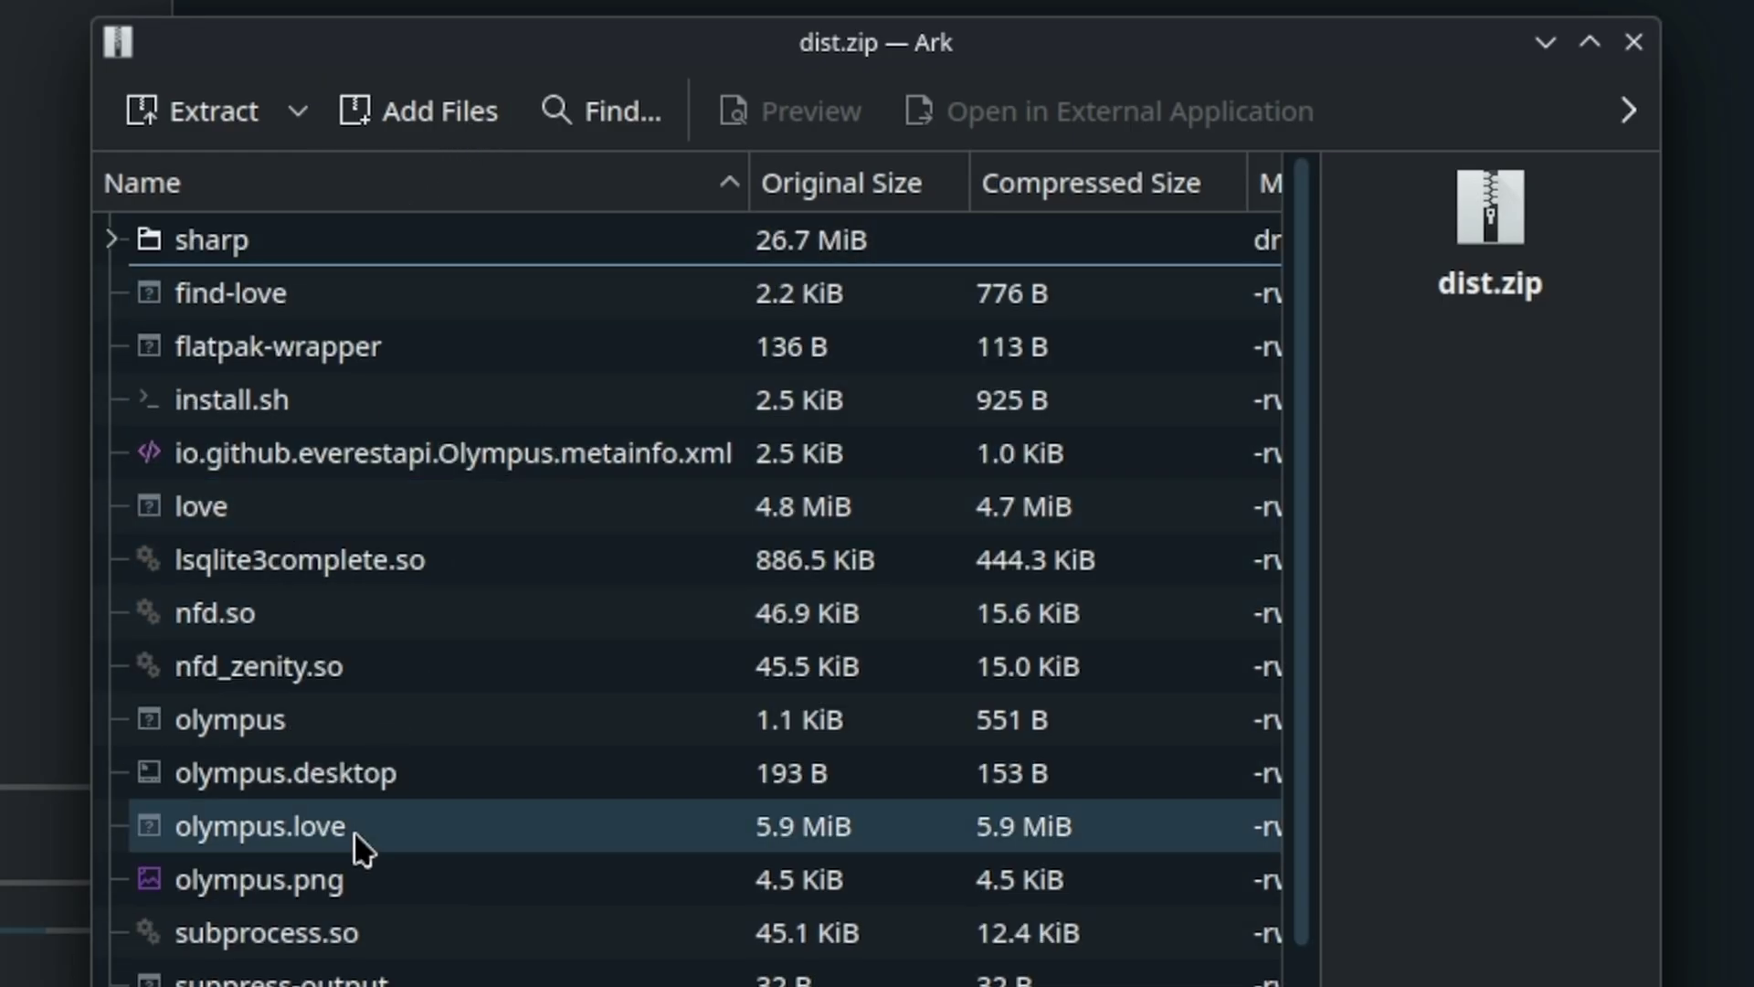
{"action": "scroll", "coordinate": [442, 548], "scroll_direction": "down", "scroll_amount": 1}
{"action": "scroll", "coordinate": [442, 548], "scroll_direction": "up", "scroll_amount": 1}
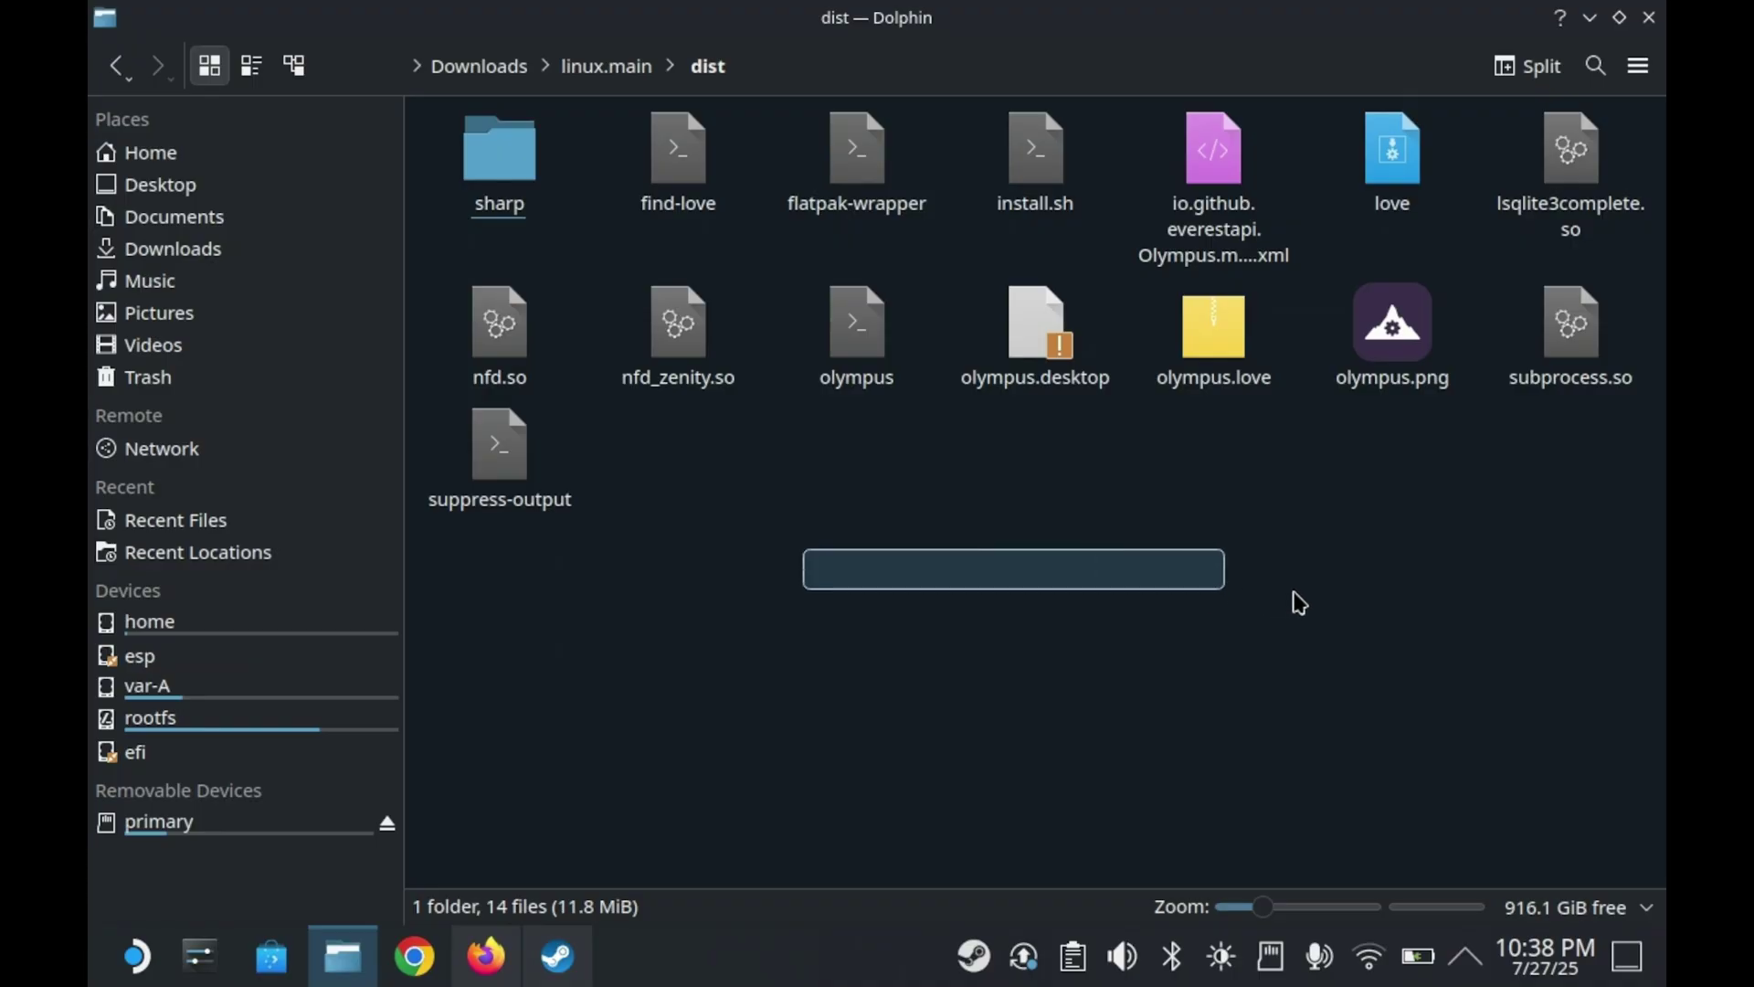
Open a terminal in the extracted dist folder and run "sudo ./install.sh"
{"action": "right_click", "coordinate": [1118, 523]}
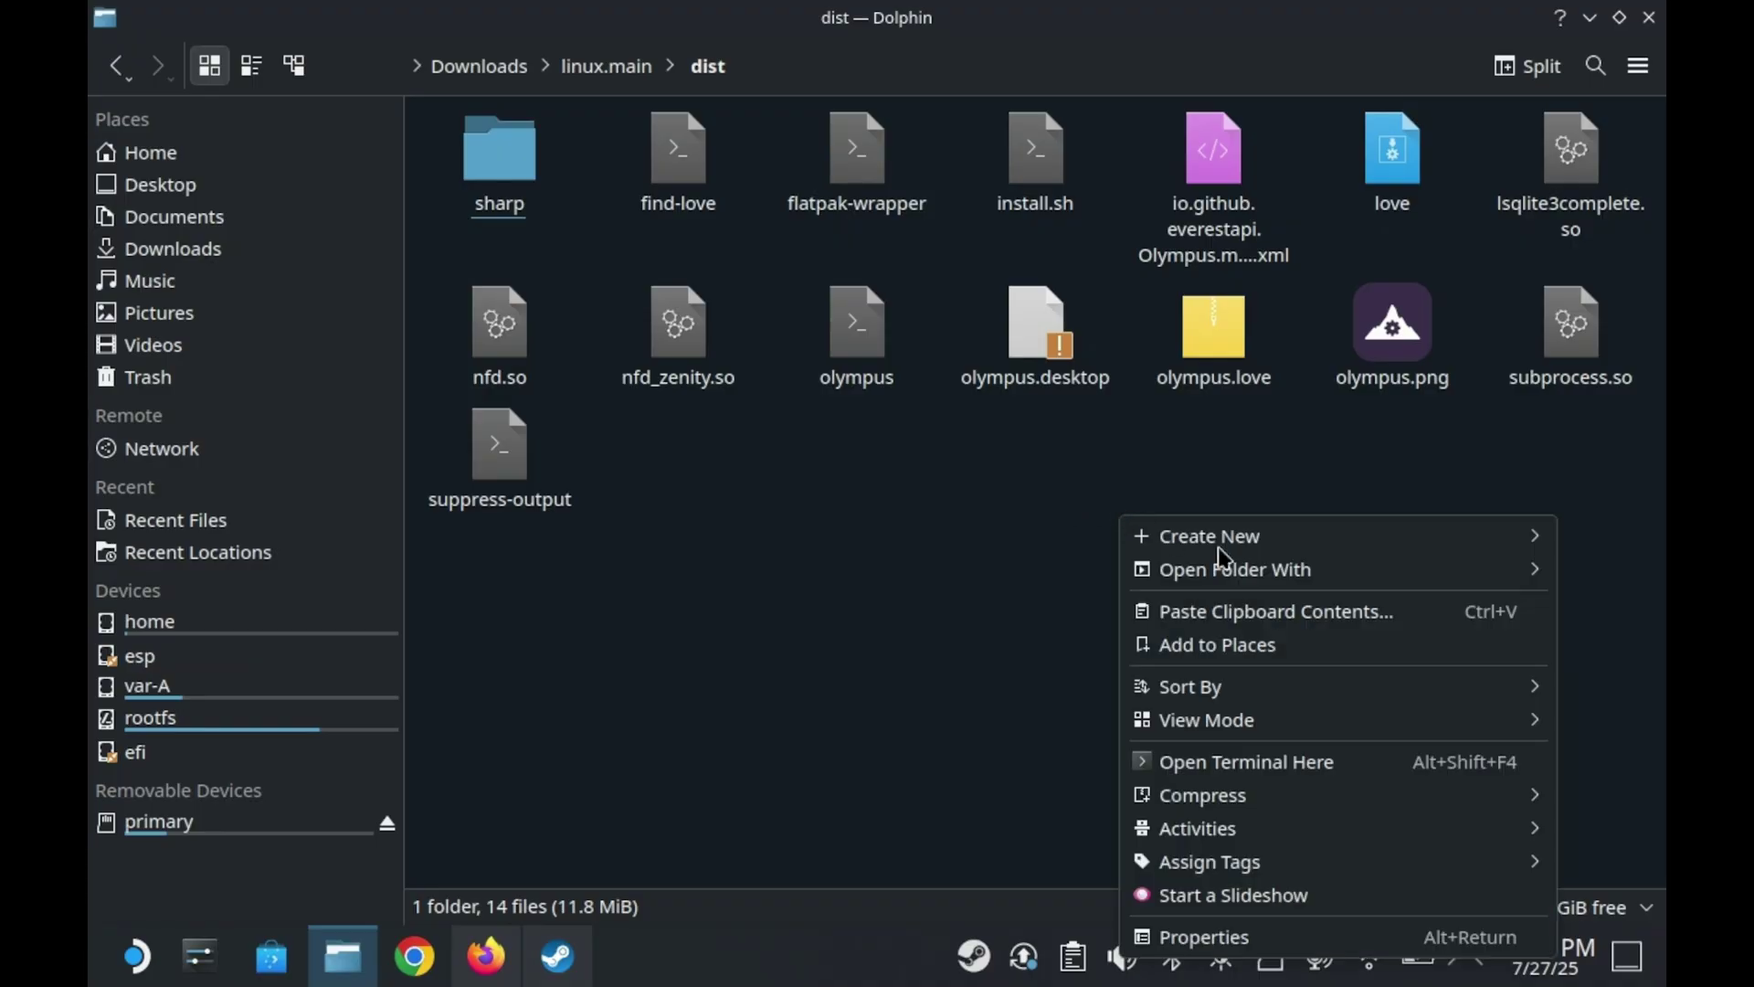
{"action": "left_click", "coordinate": [1304, 765]}
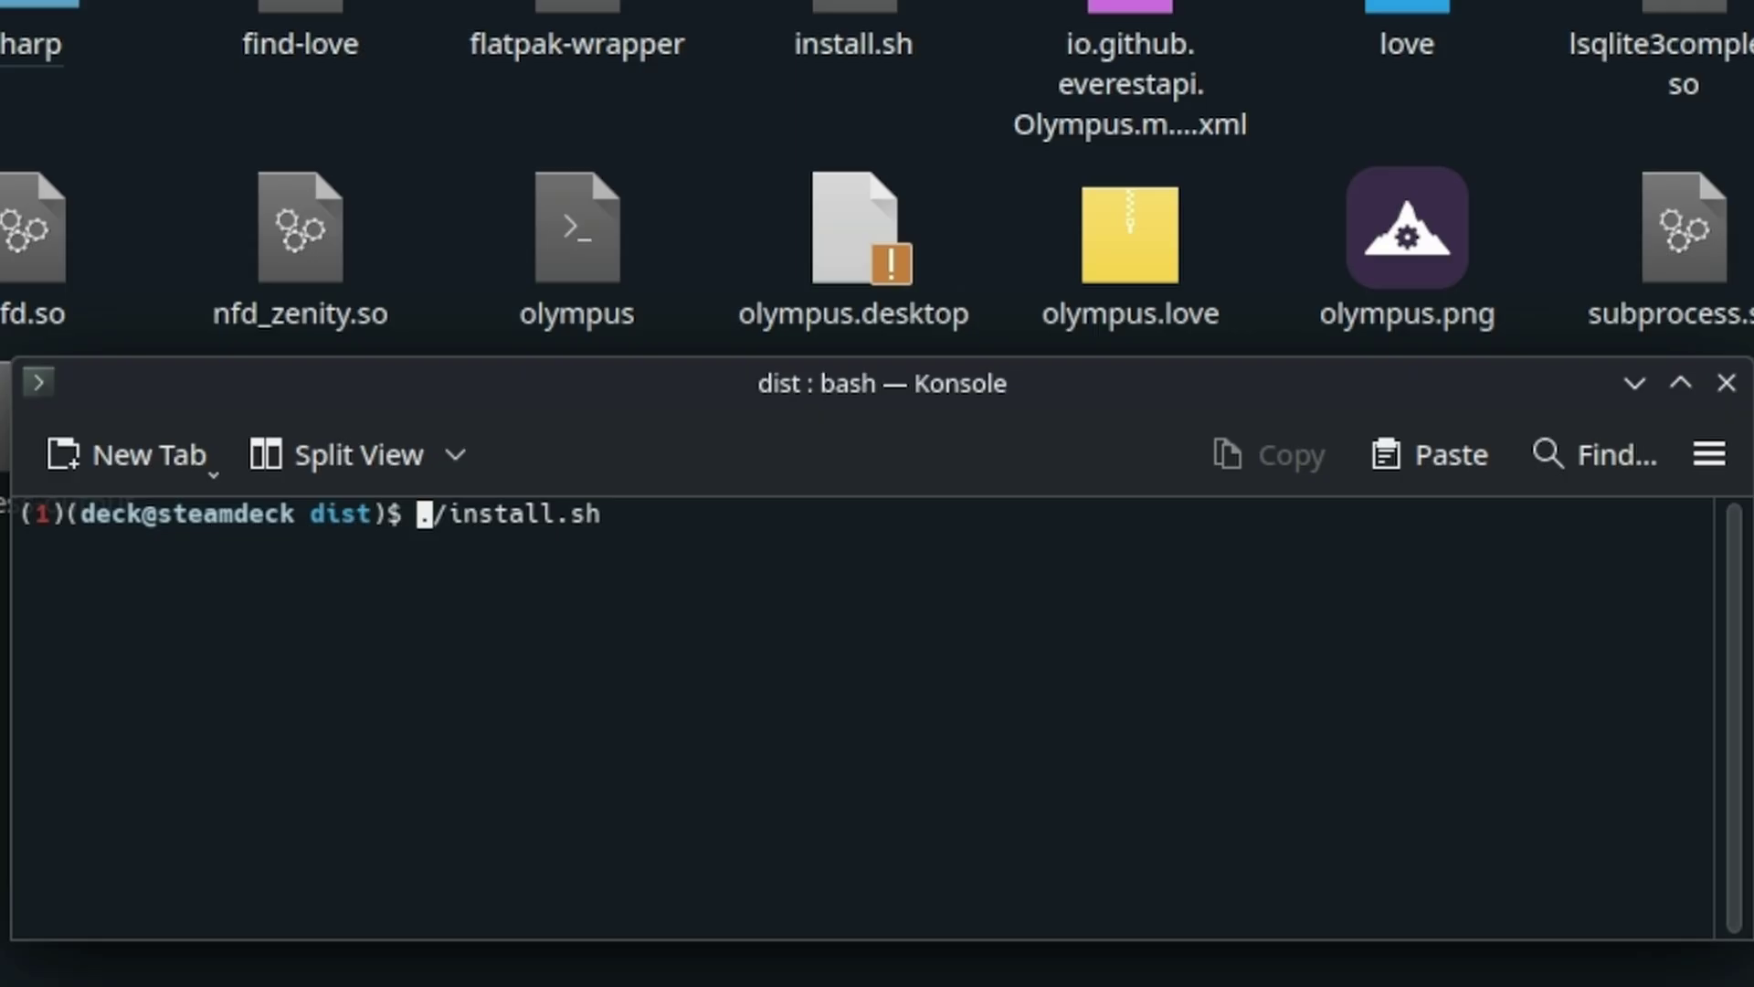
{"action": "type", "text": "do"}
{"action": "key", "text": "Return"}
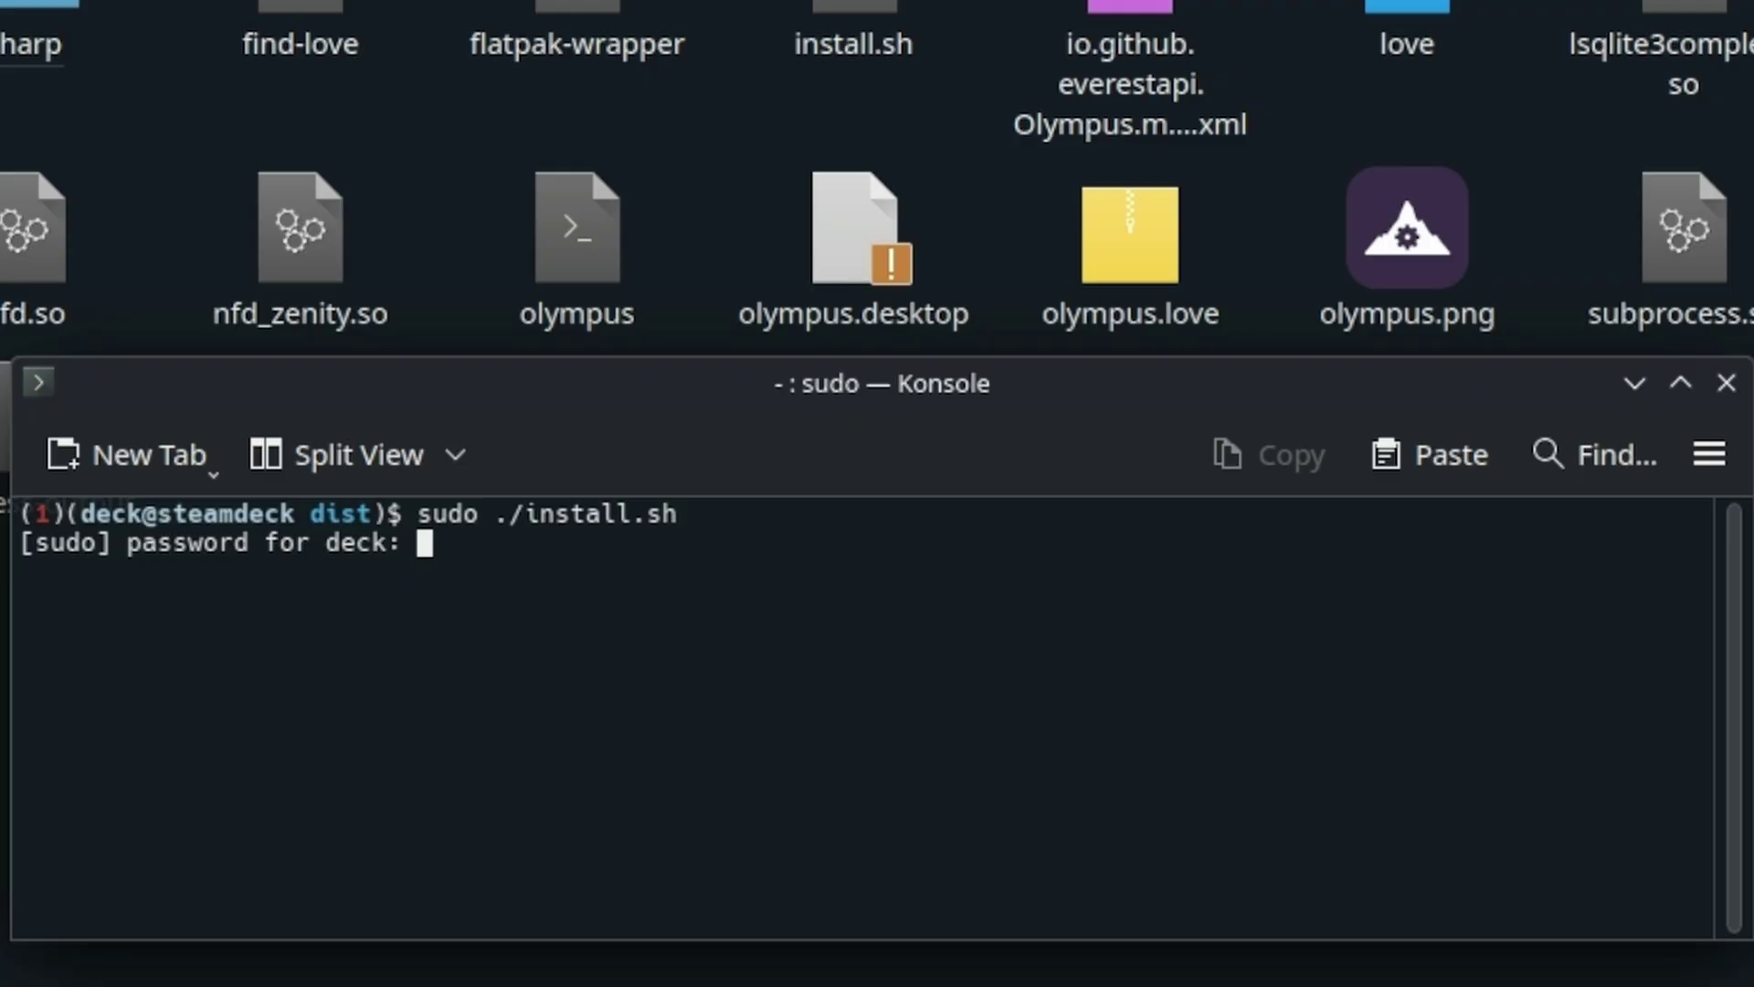
Enter the sudo password and answer y to continue the system-wide Olympus installation
{"action": "key", "text": "Return"}
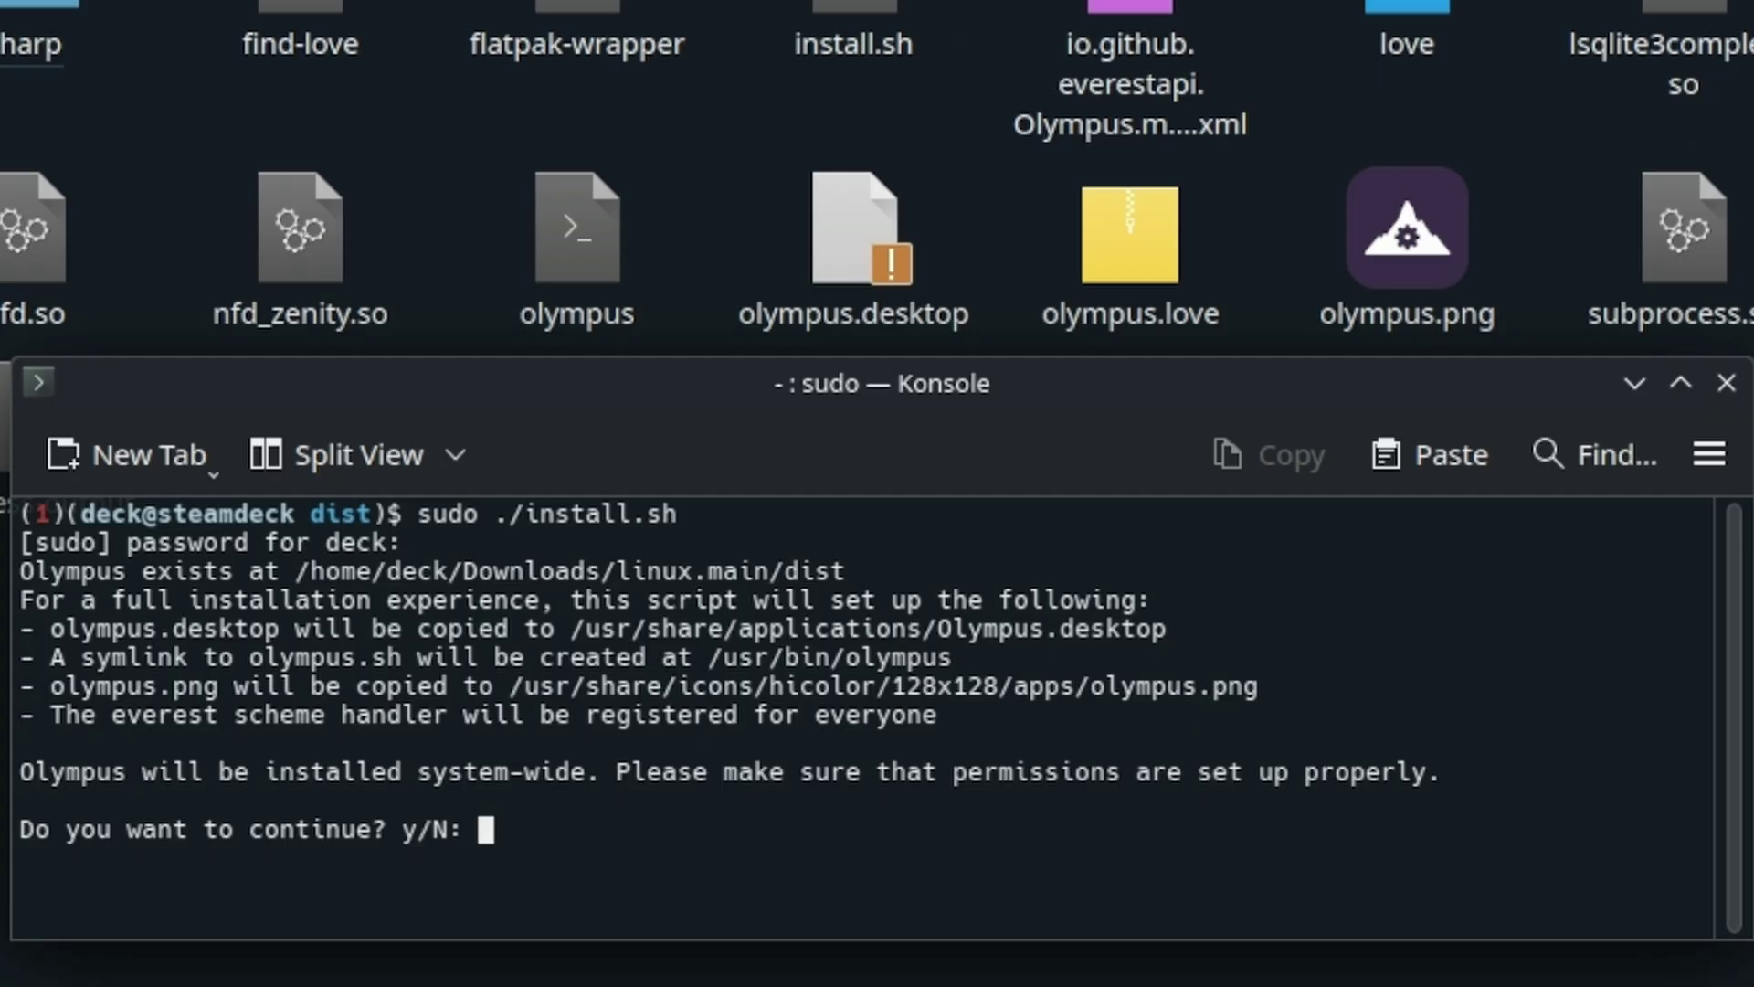
{"action": "type", "text": "y"}
{"action": "key", "text": "Return"}
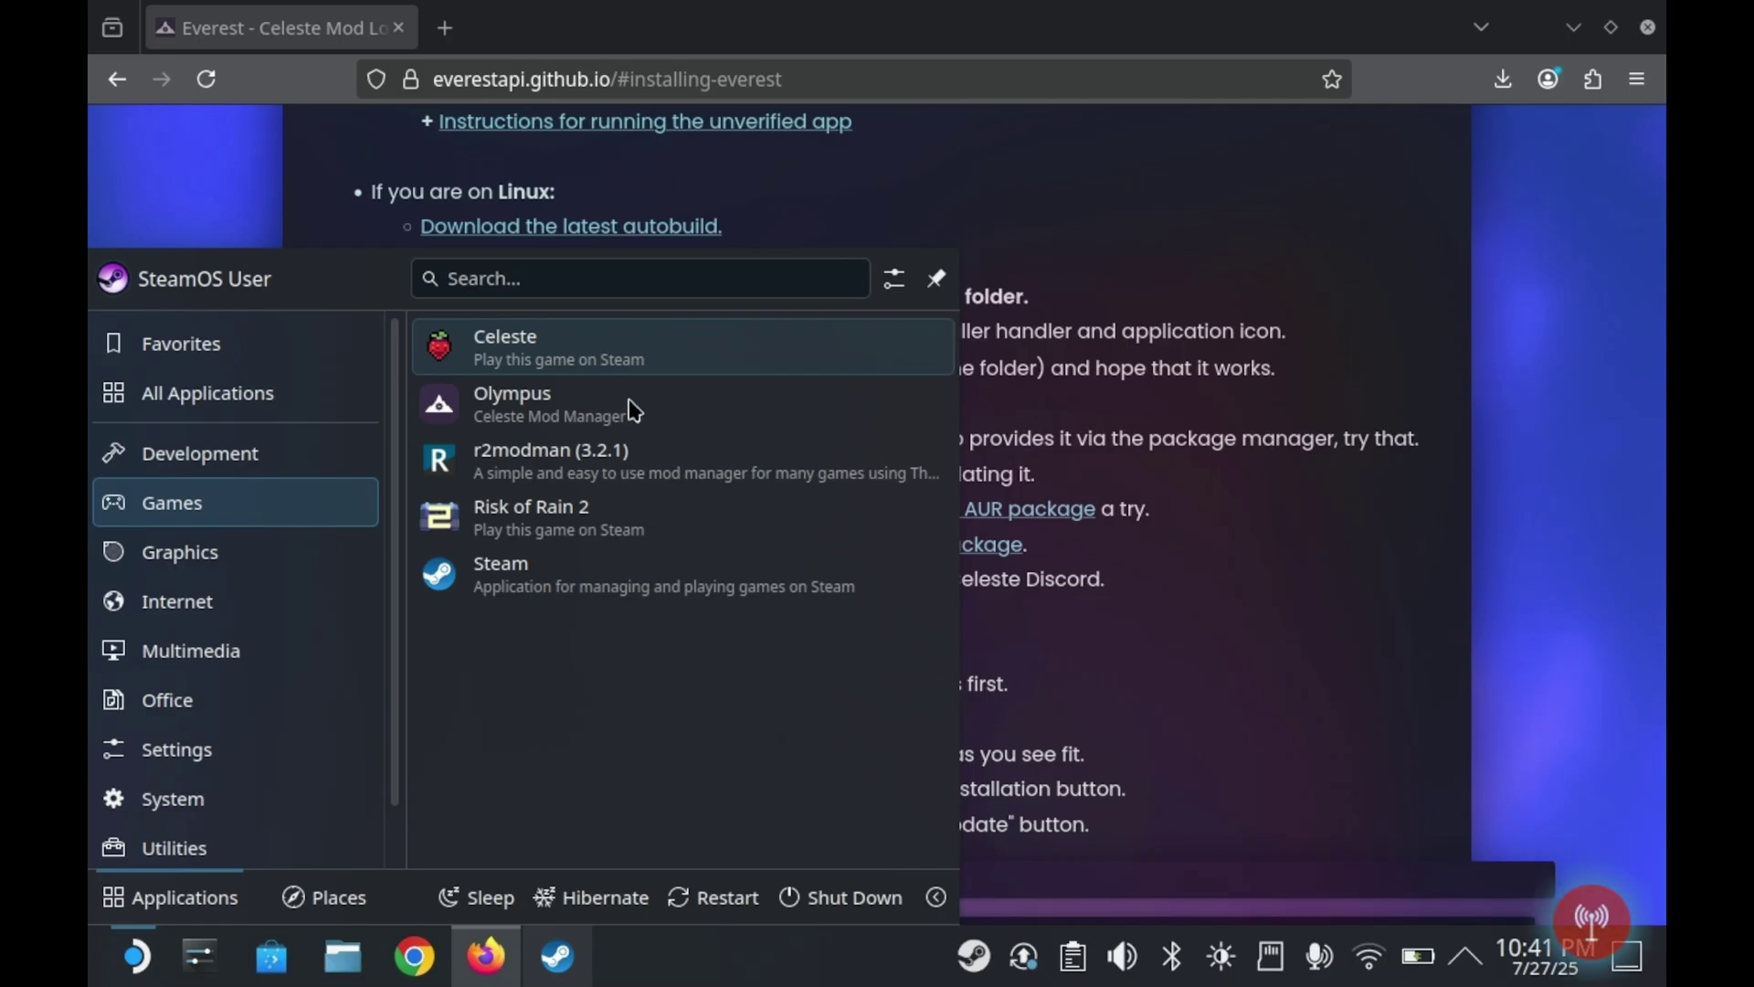
Launch Olympus from the Games applications and add its entry to Steam
{"action": "left_click", "coordinate": [573, 413]}
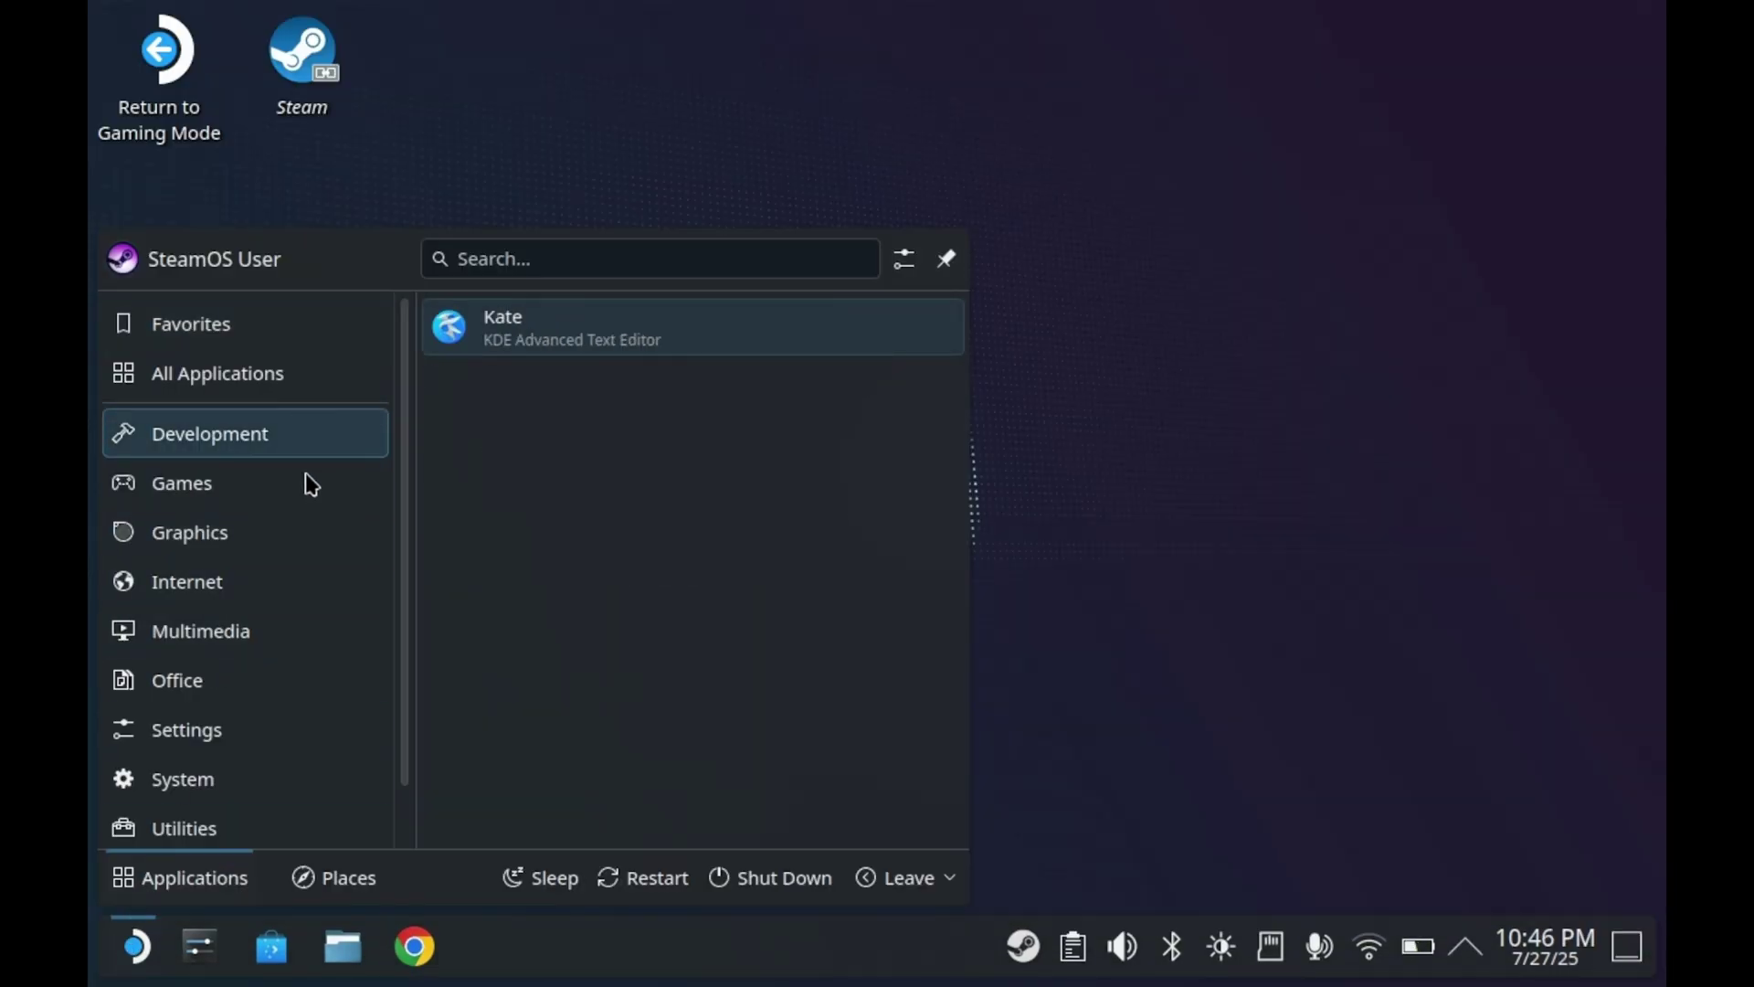
{"action": "left_click", "coordinate": [305, 478]}
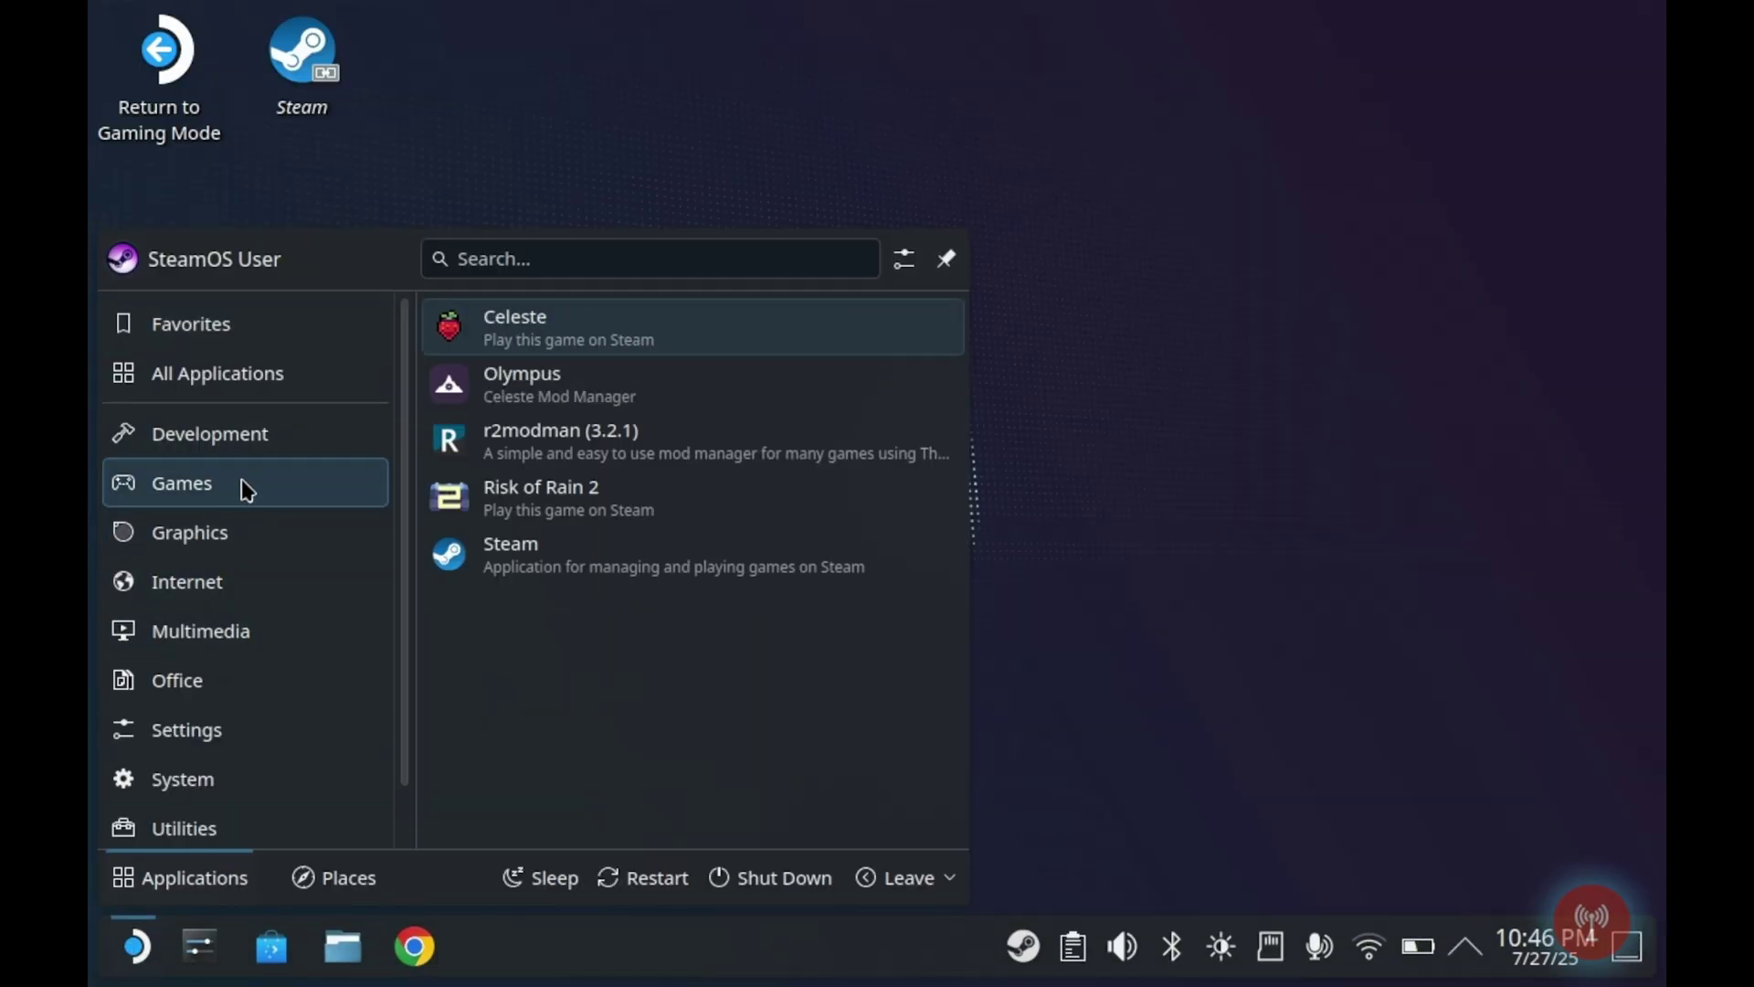
{"action": "right_click", "coordinate": [627, 395]}
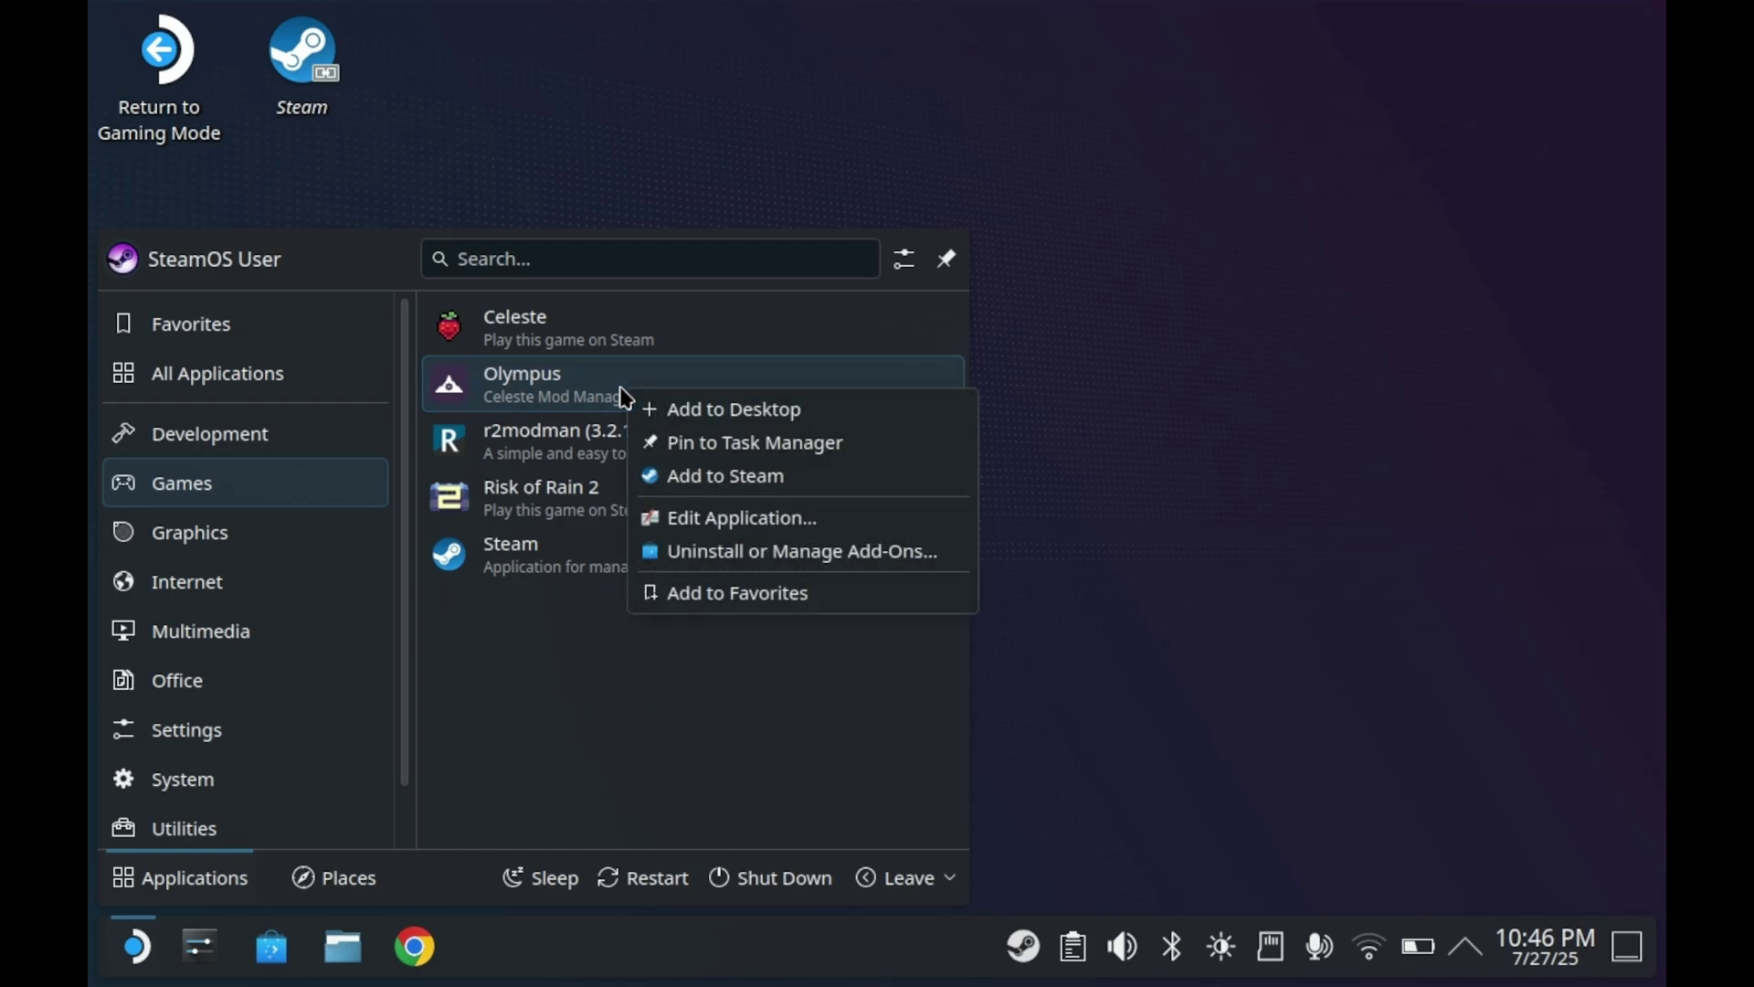
{"action": "left_click", "coordinate": [769, 489]}
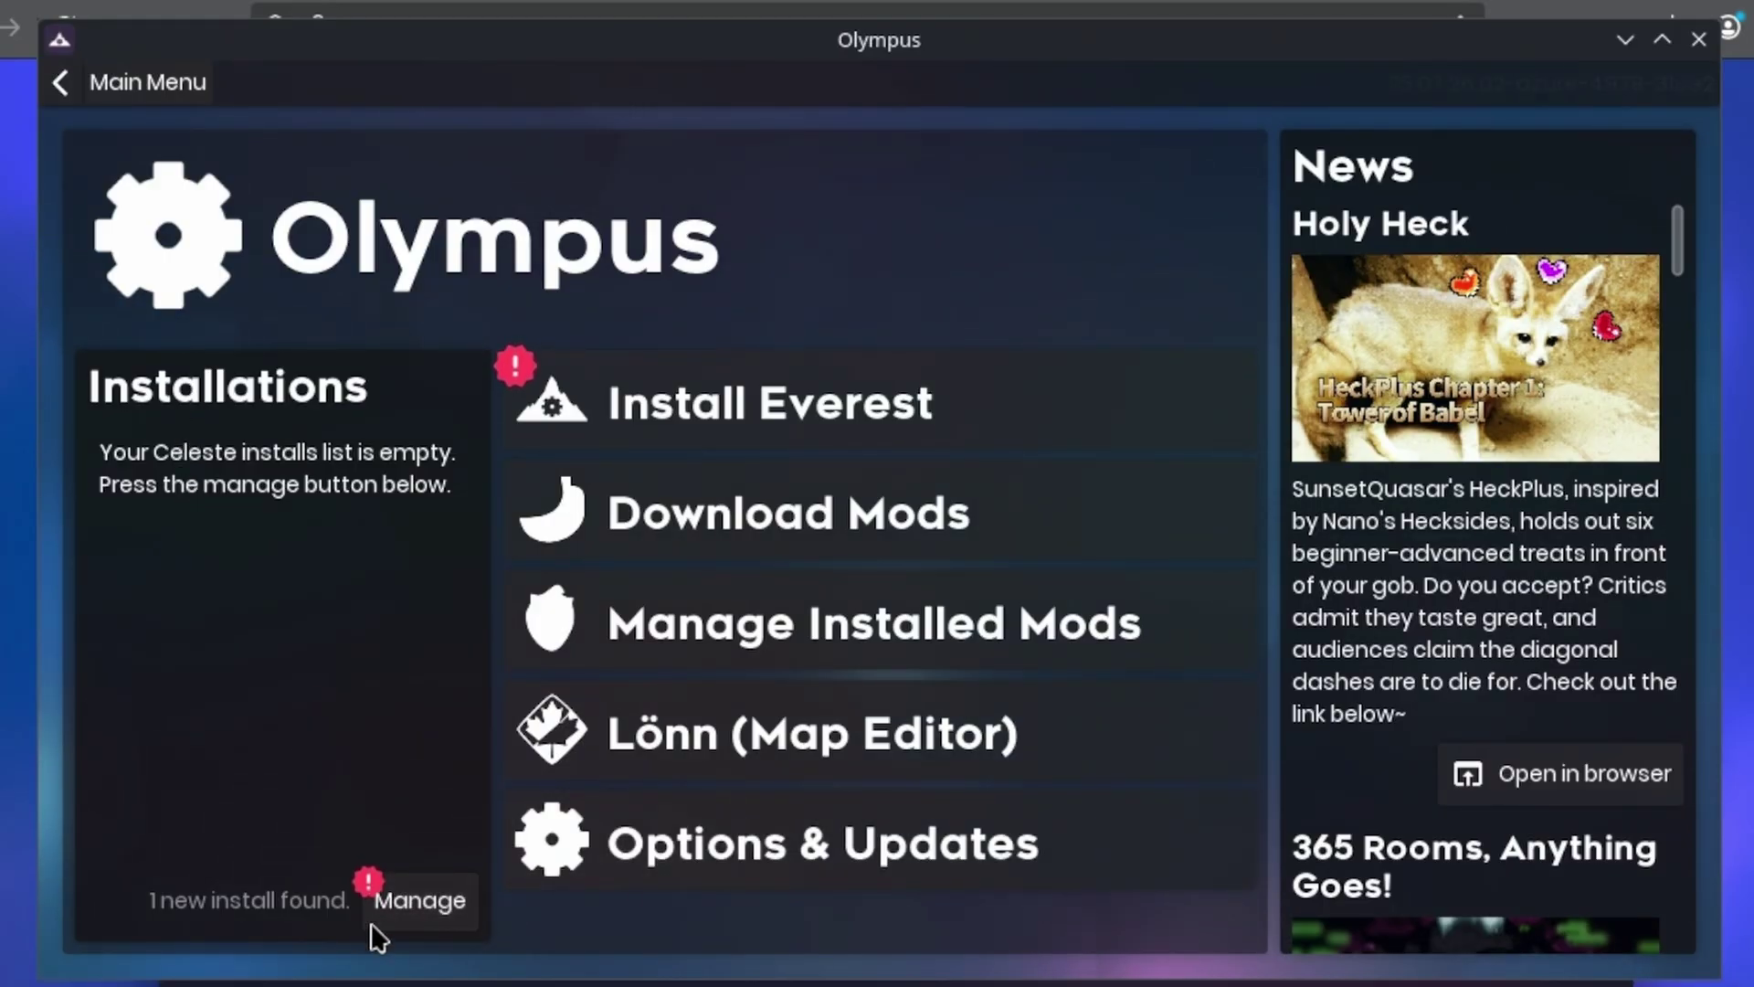
Add the Celeste installation found at /run/media/deck/primary/steamapps/common/Celeste to the installations managed by Olympus
{"action": "left_click", "coordinate": [403, 908]}
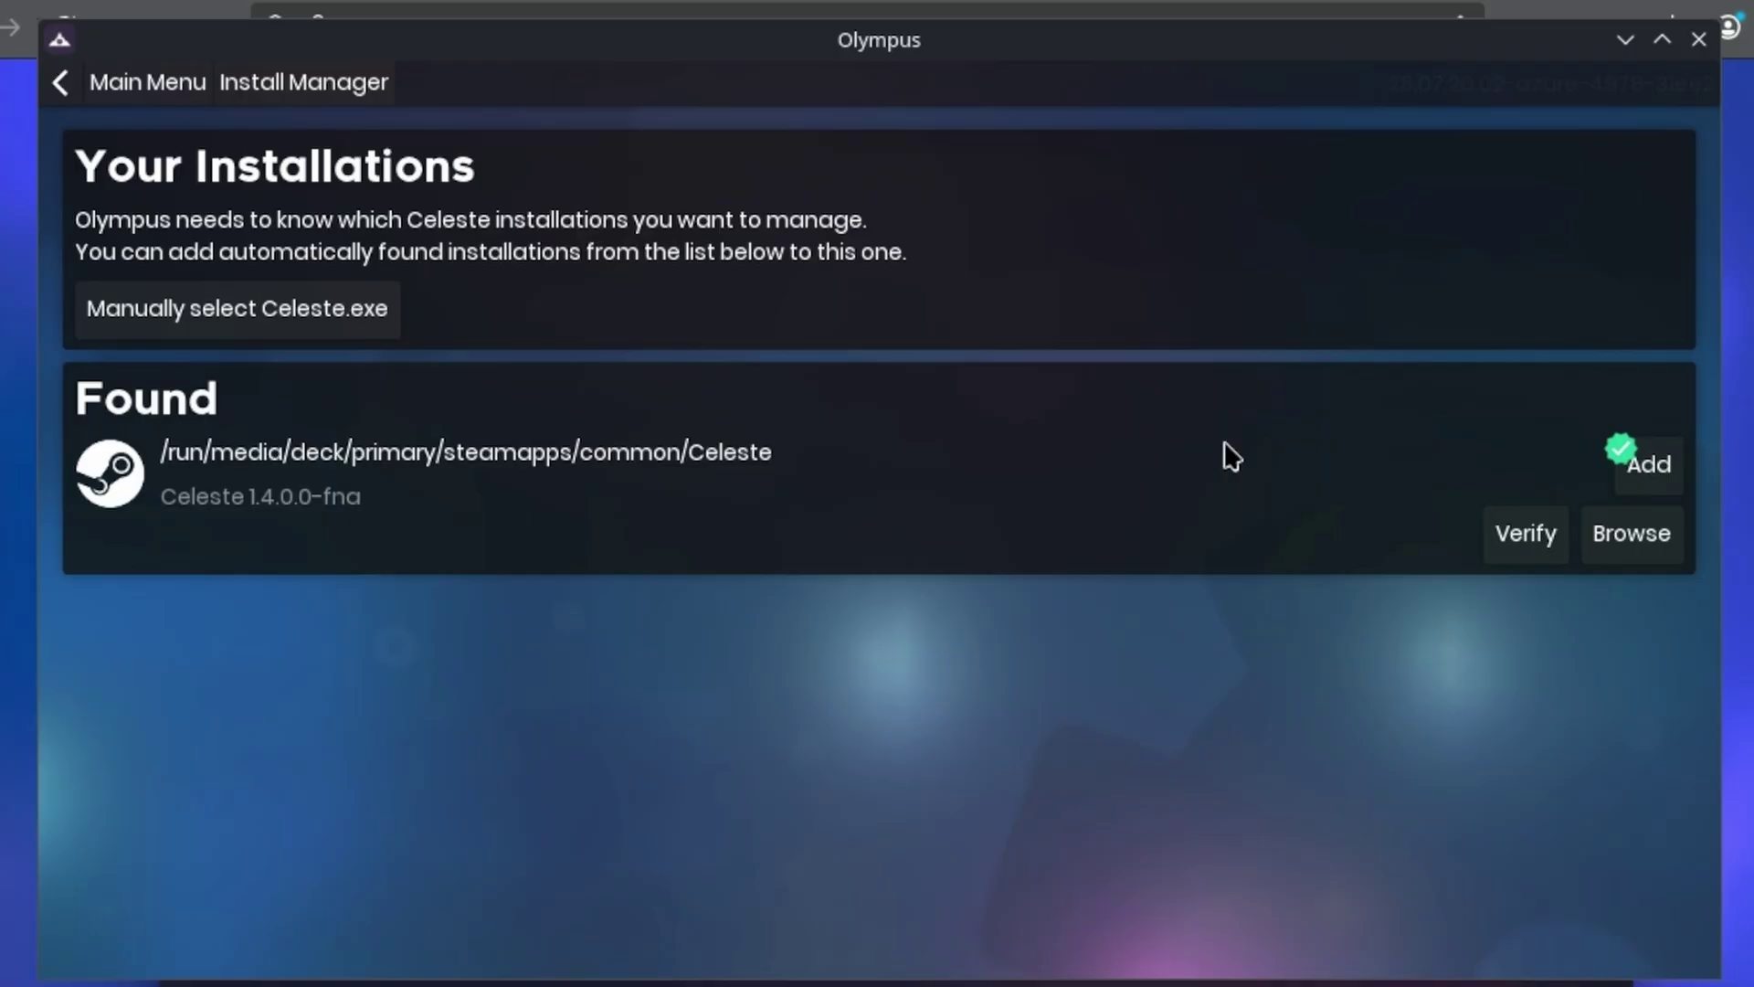
{"action": "left_click", "coordinate": [1651, 475]}
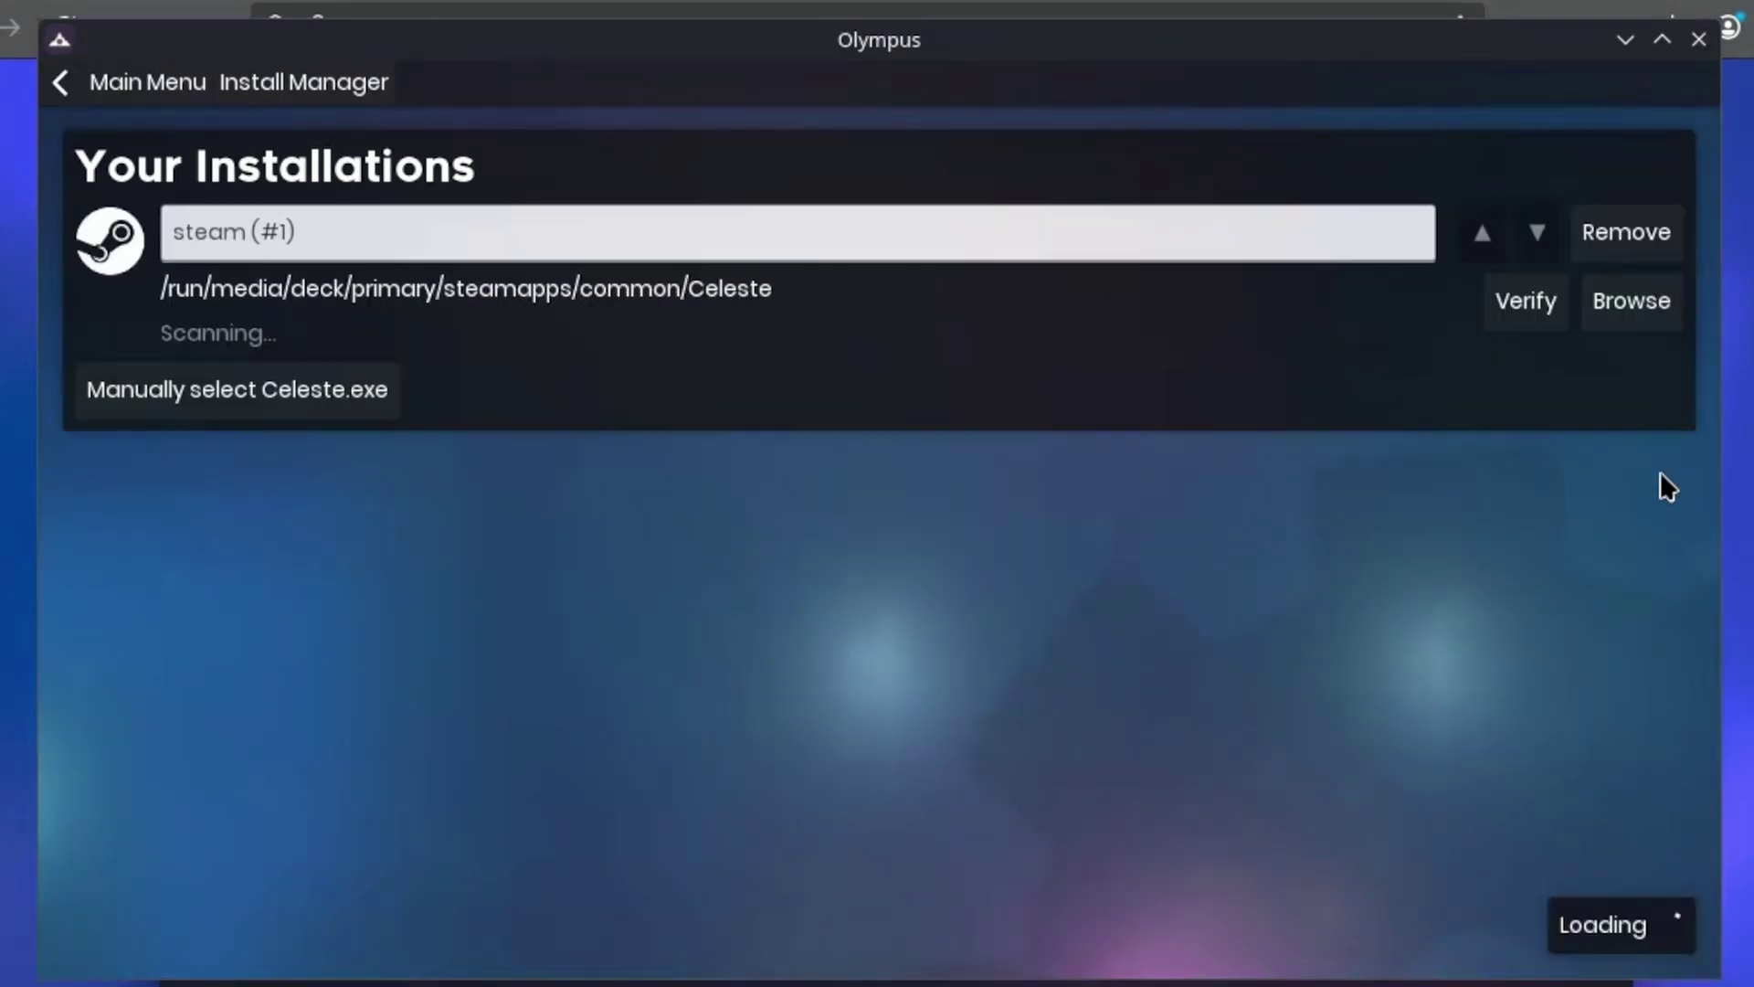
Rename the added Celeste installation as "Steam SD Card"
{"action": "left_click", "coordinate": [363, 248]}
{"action": "key", "text": "BackSpace"}
{"action": "key", "text": "BackSpace"}
{"action": "key", "text": "BackSpace"}
{"action": "key", "text": "BackSpace"}
{"action": "key", "text": "BackSpace"}
{"action": "key", "text": "BackSpace"}
{"action": "key", "text": "BackSpace"}
{"action": "key", "text": "BackSpace"}
{"action": "key", "text": "BackSpace"}
{"action": "key", "text": "BackSpace"}
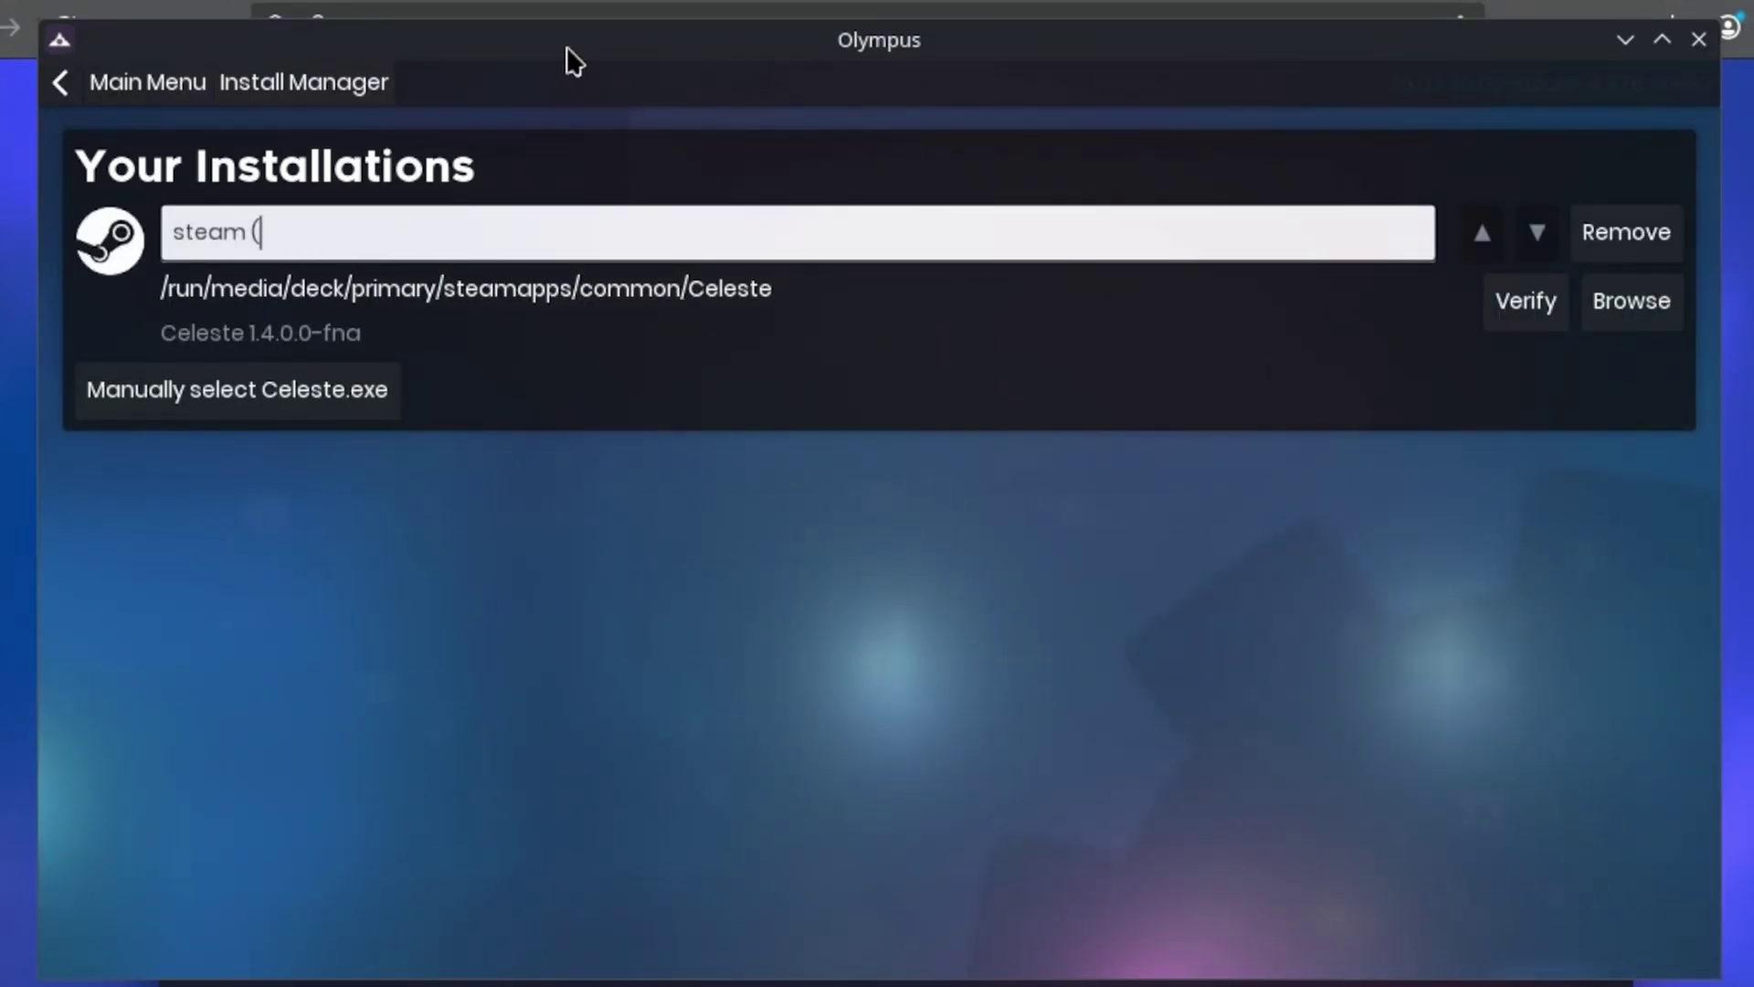
{"action": "type", "text": "Steam SD Card"}
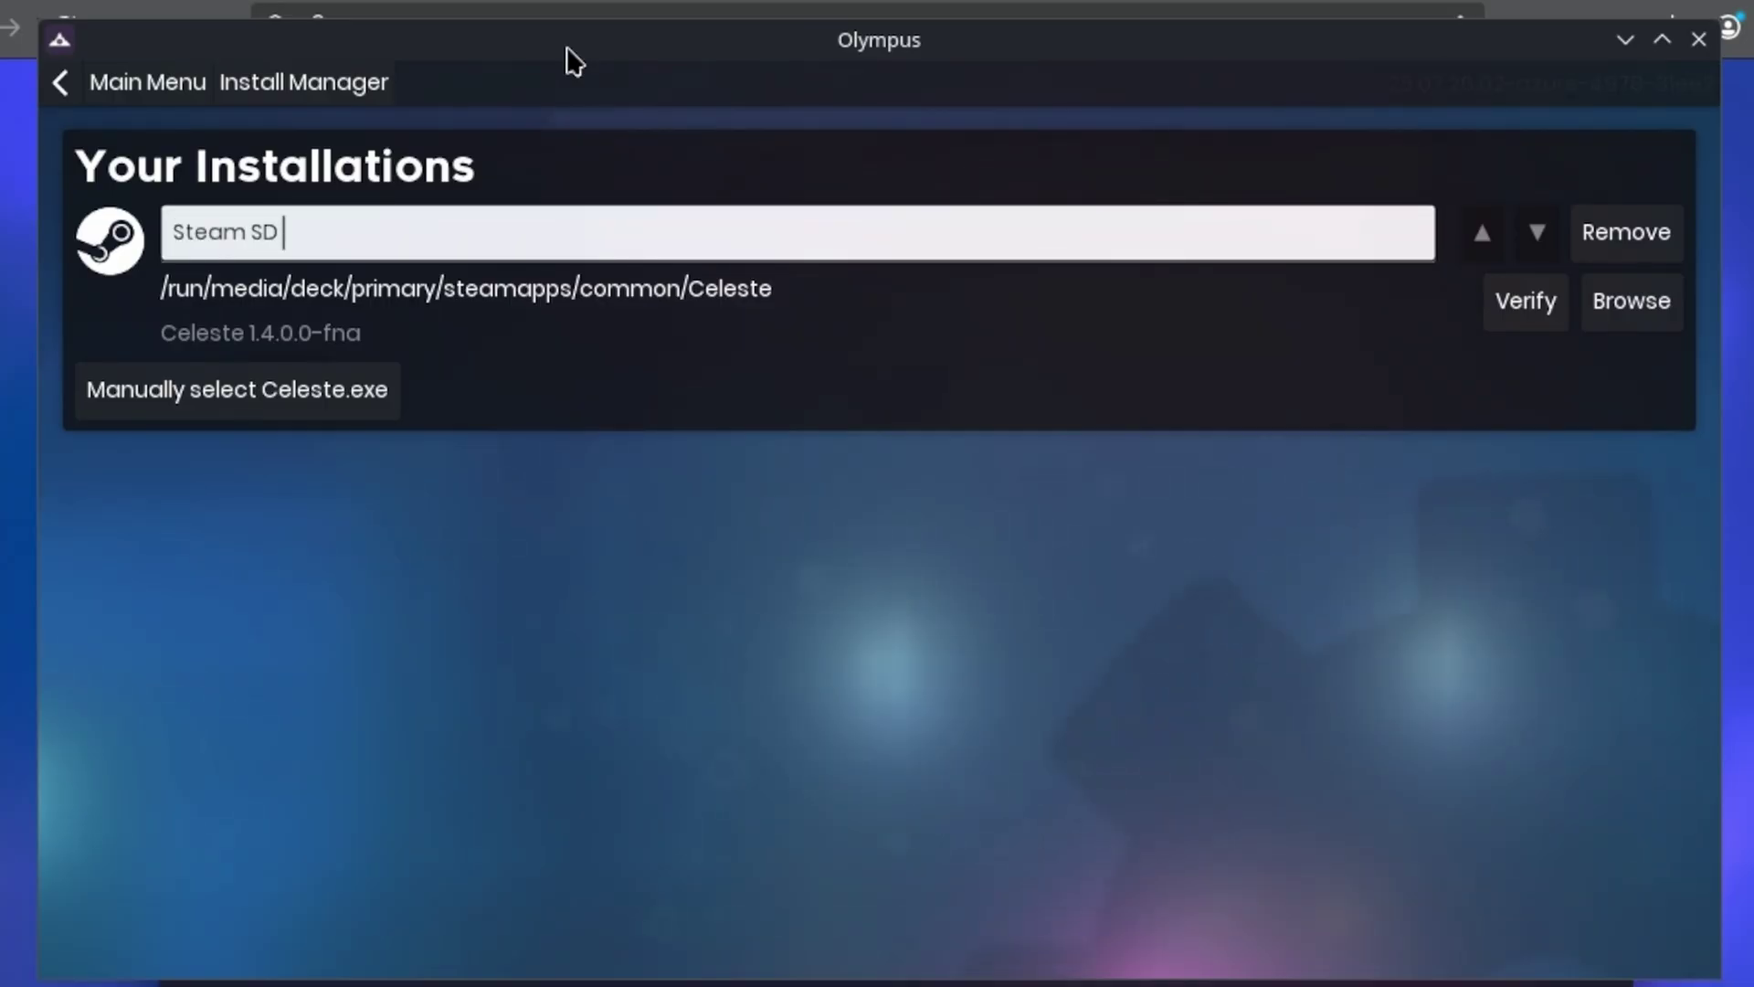
{"action": "left_click", "coordinate": [736, 560]}
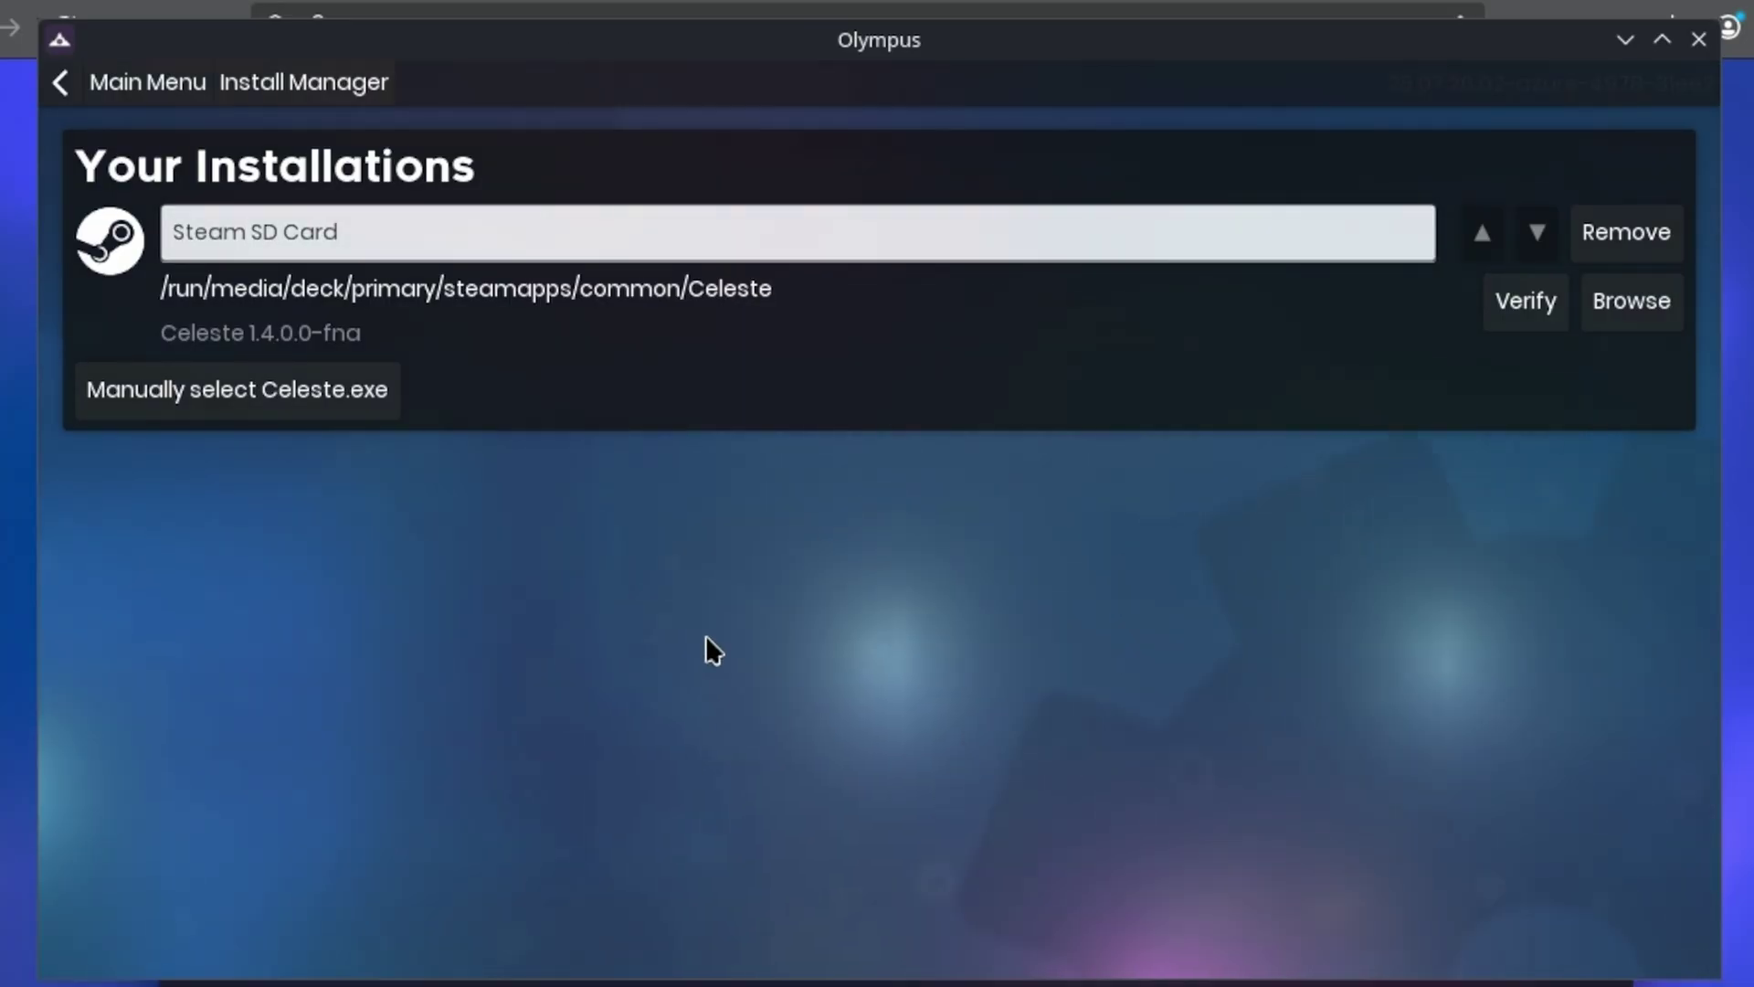
Install Everest version 5674 (stable) for the Steam SD Card installation and close the finished installer
{"action": "left_click", "coordinate": [147, 92]}
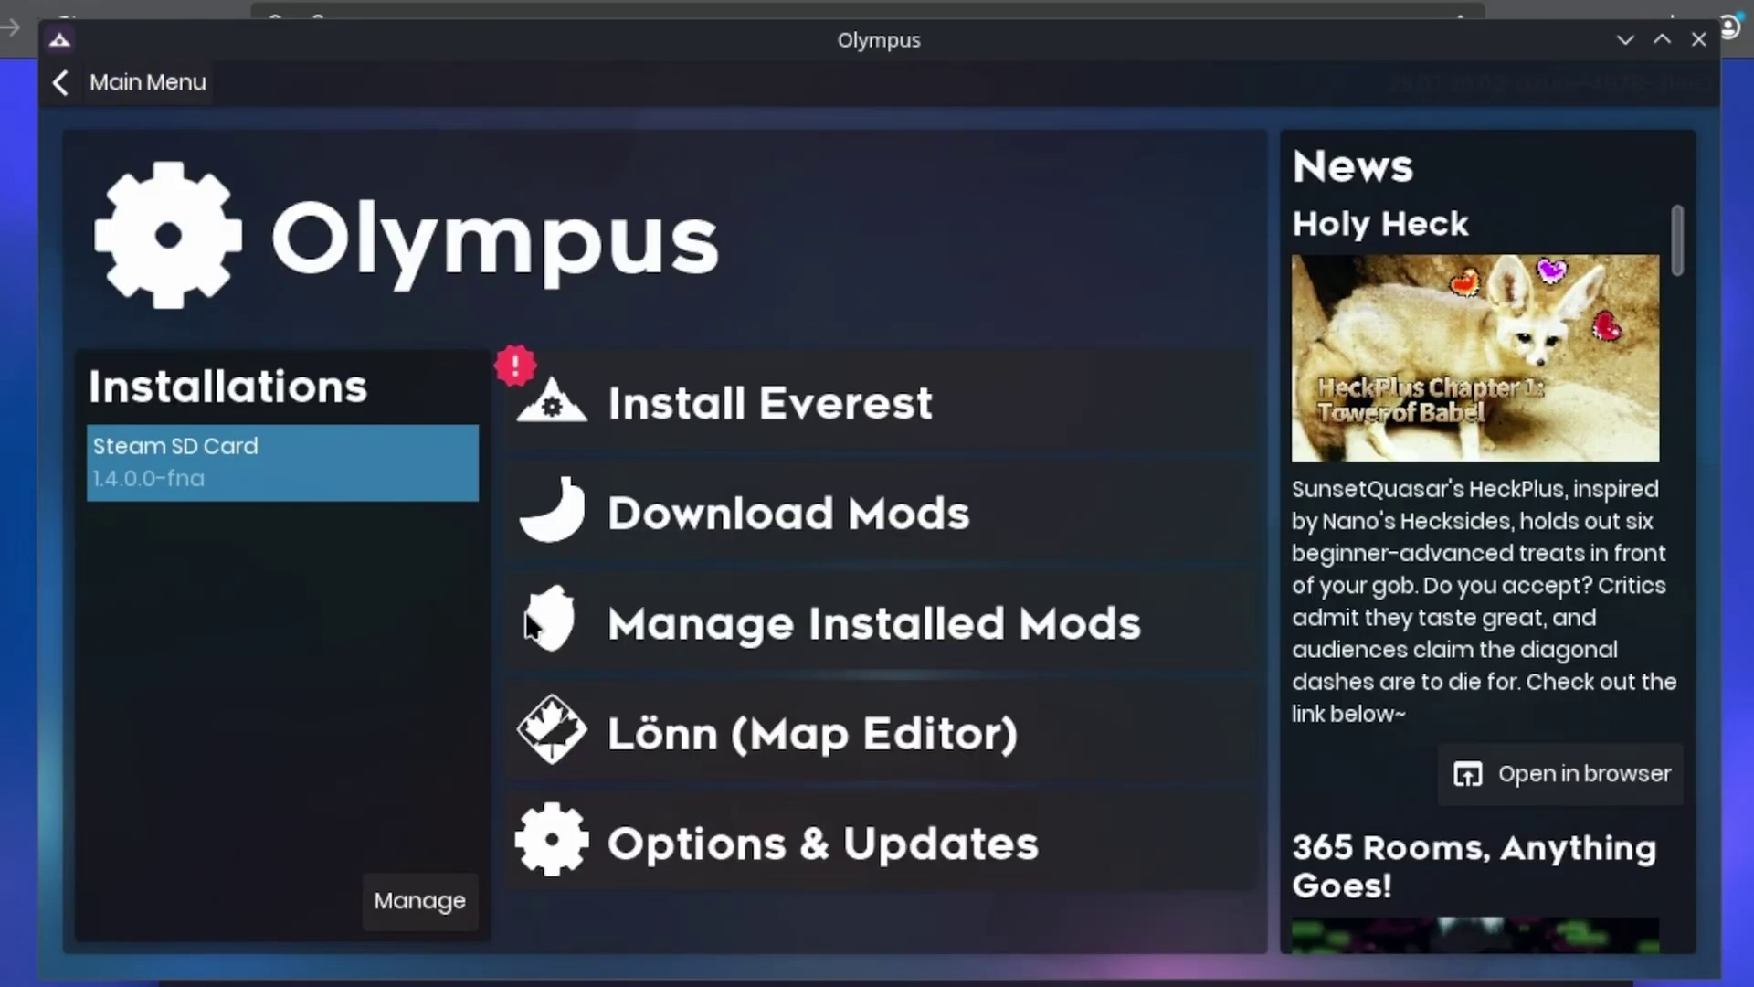
{"action": "left_click", "coordinate": [731, 424]}
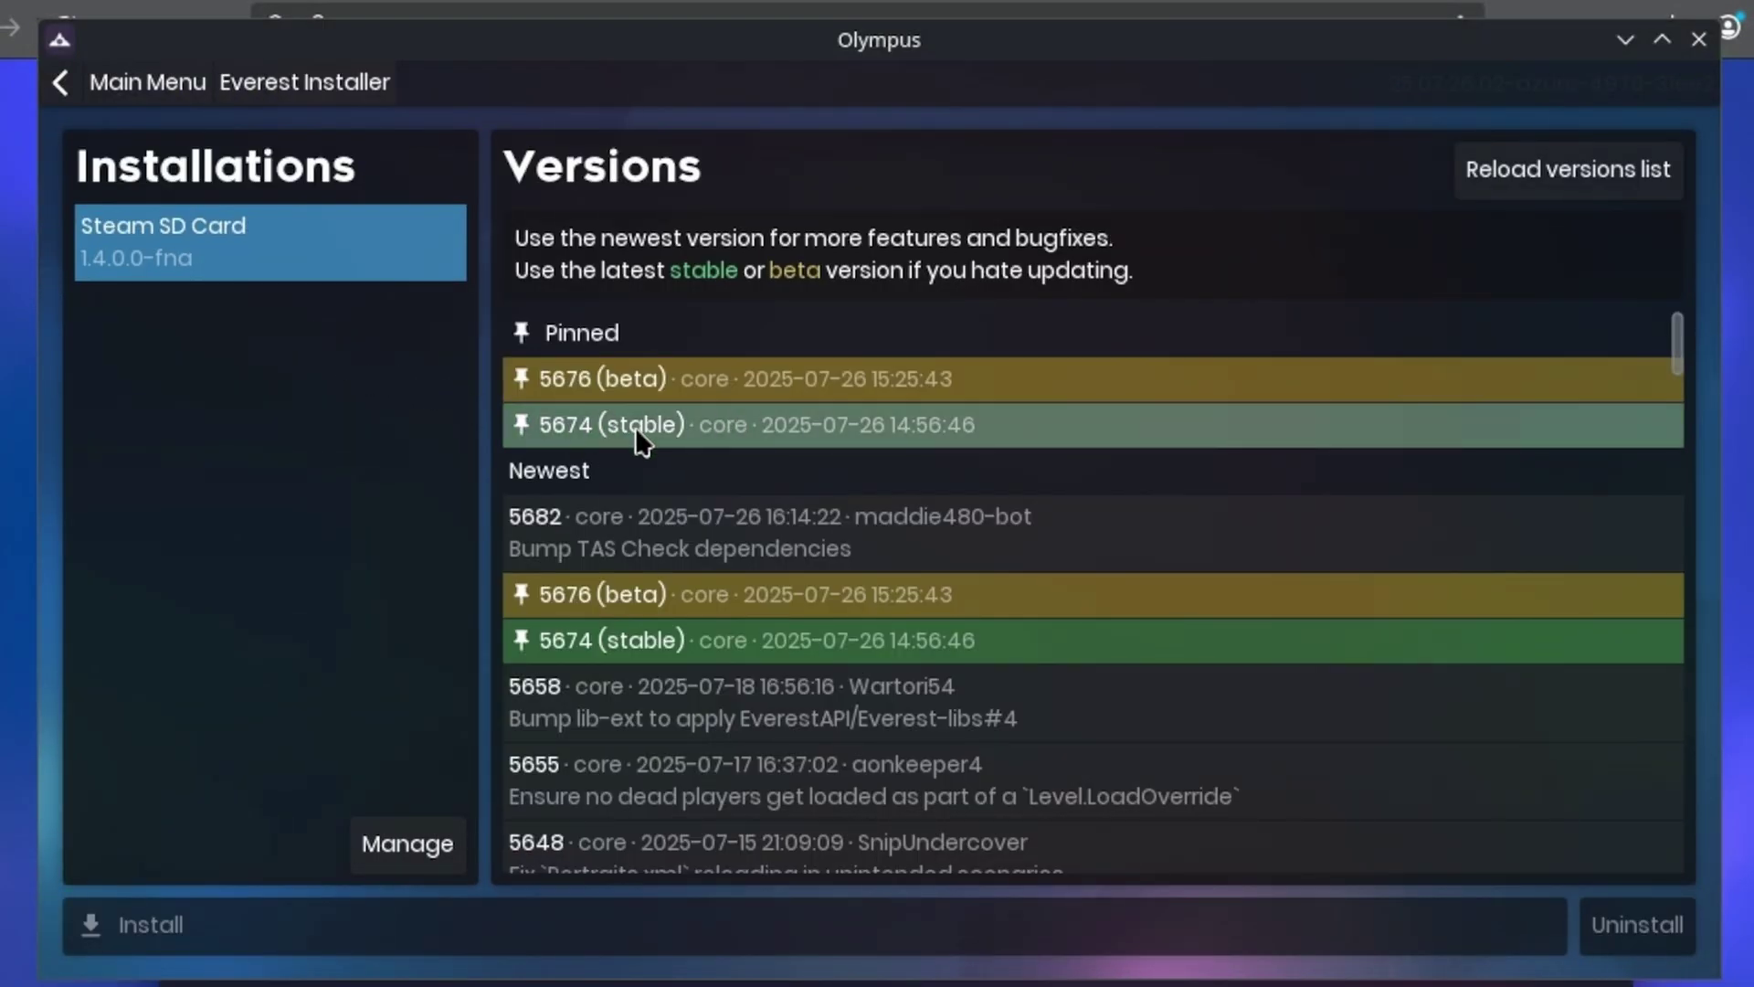
{"action": "left_click", "coordinate": [634, 426]}
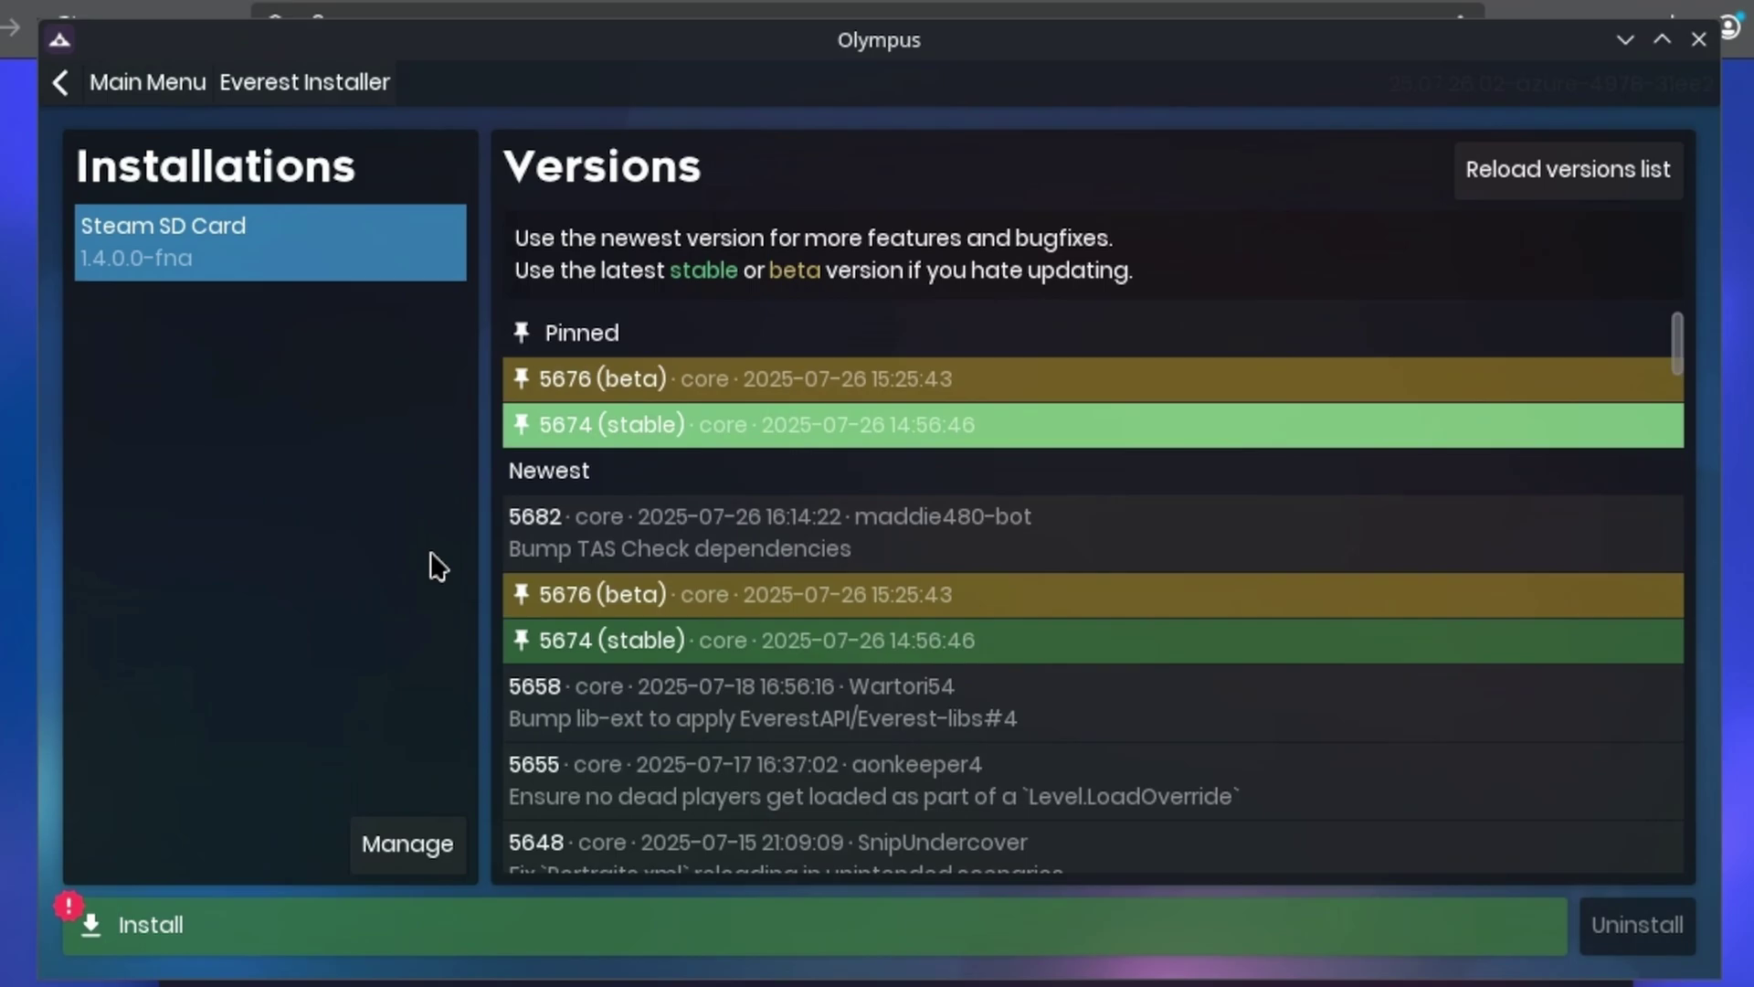
{"action": "left_click", "coordinate": [167, 917]}
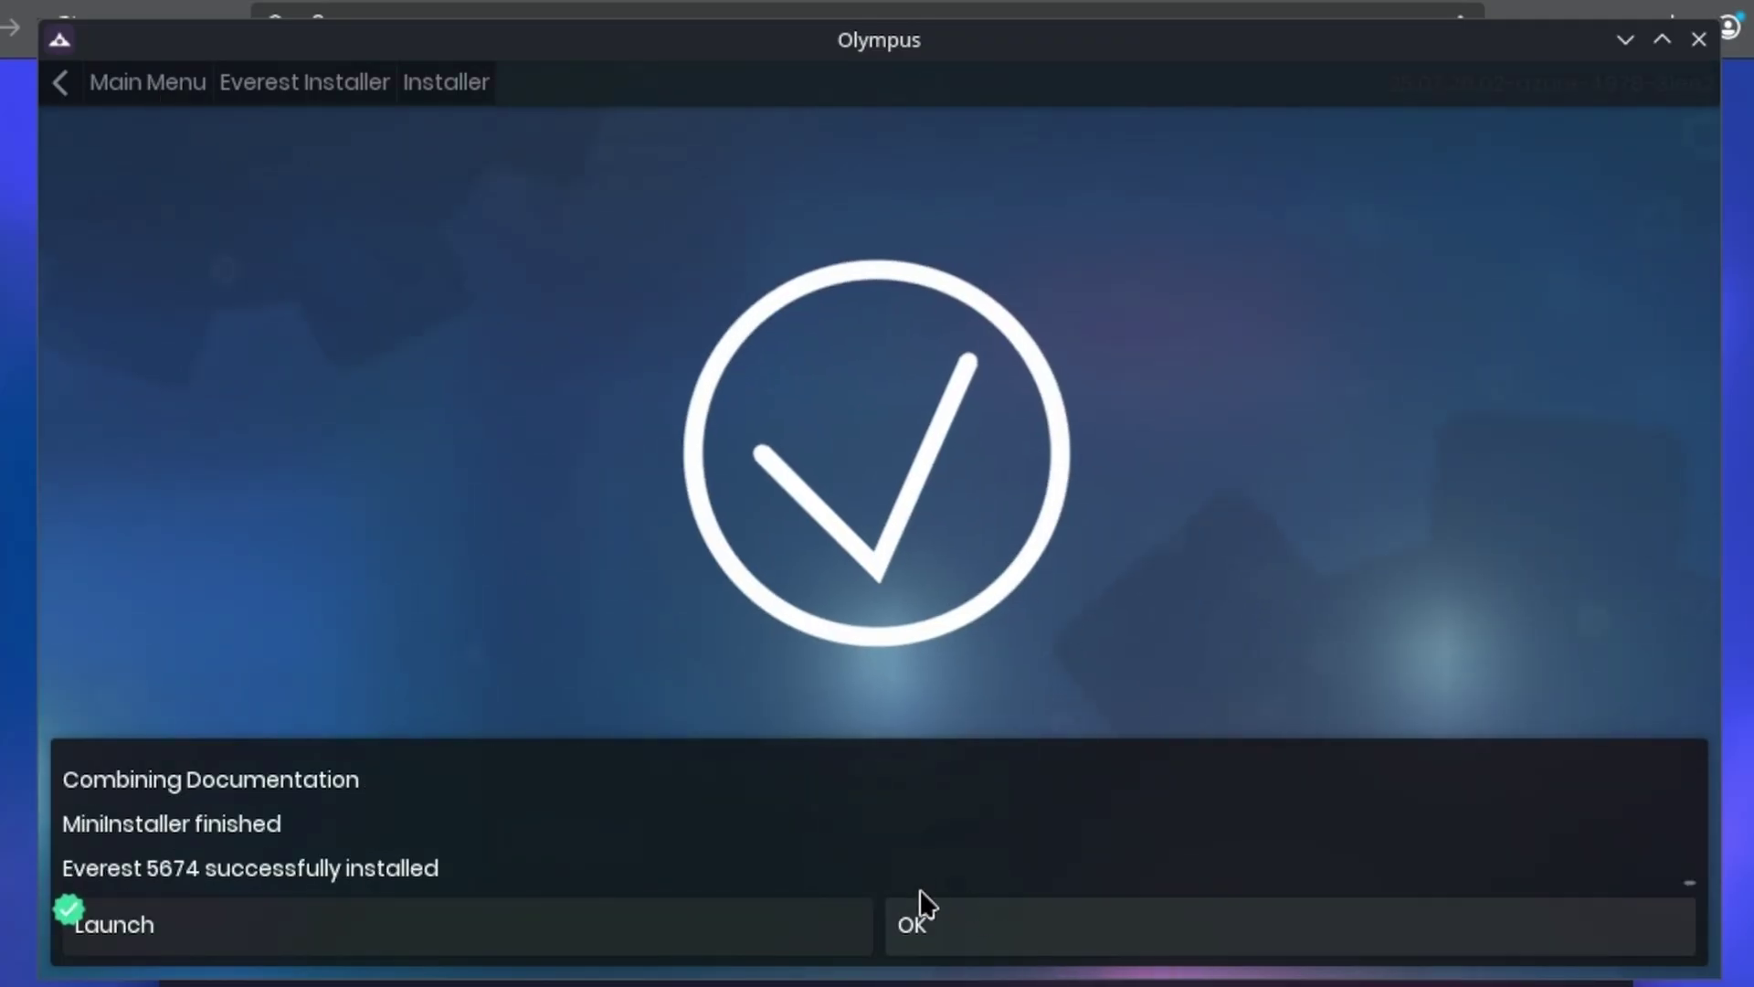
{"action": "left_click", "coordinate": [914, 923]}
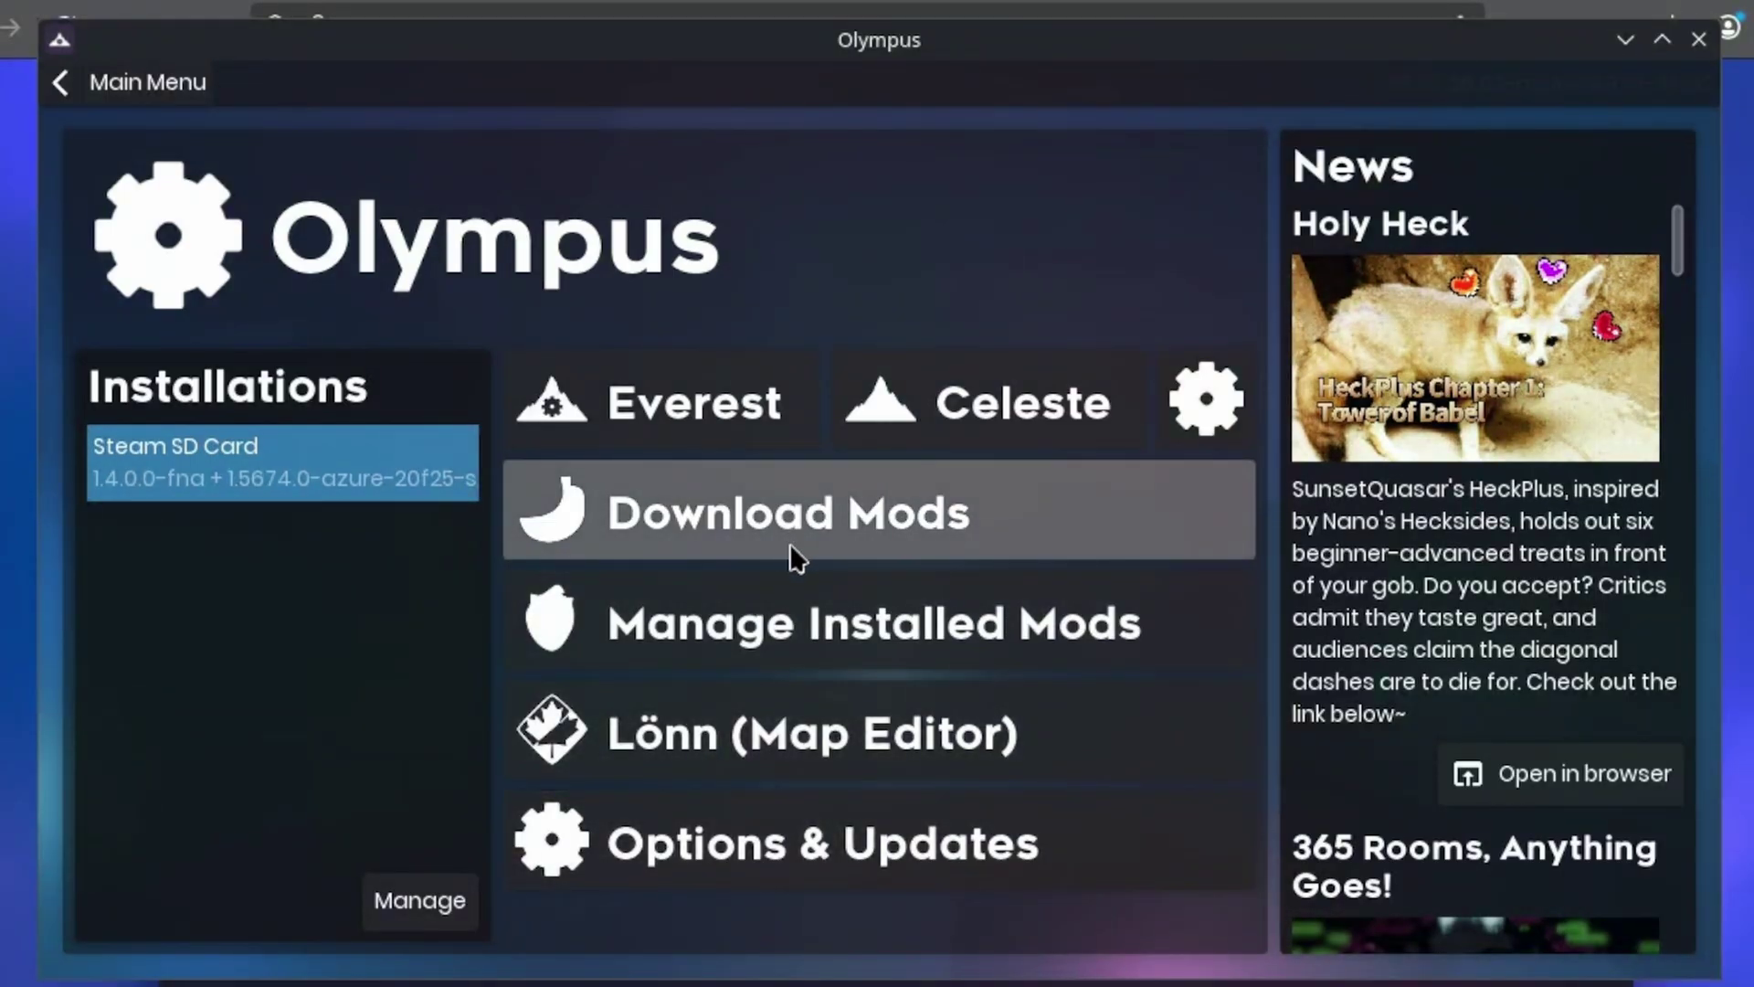
Open the mod download catalogue and search it for "glyph"
{"action": "left_click", "coordinate": [775, 524]}
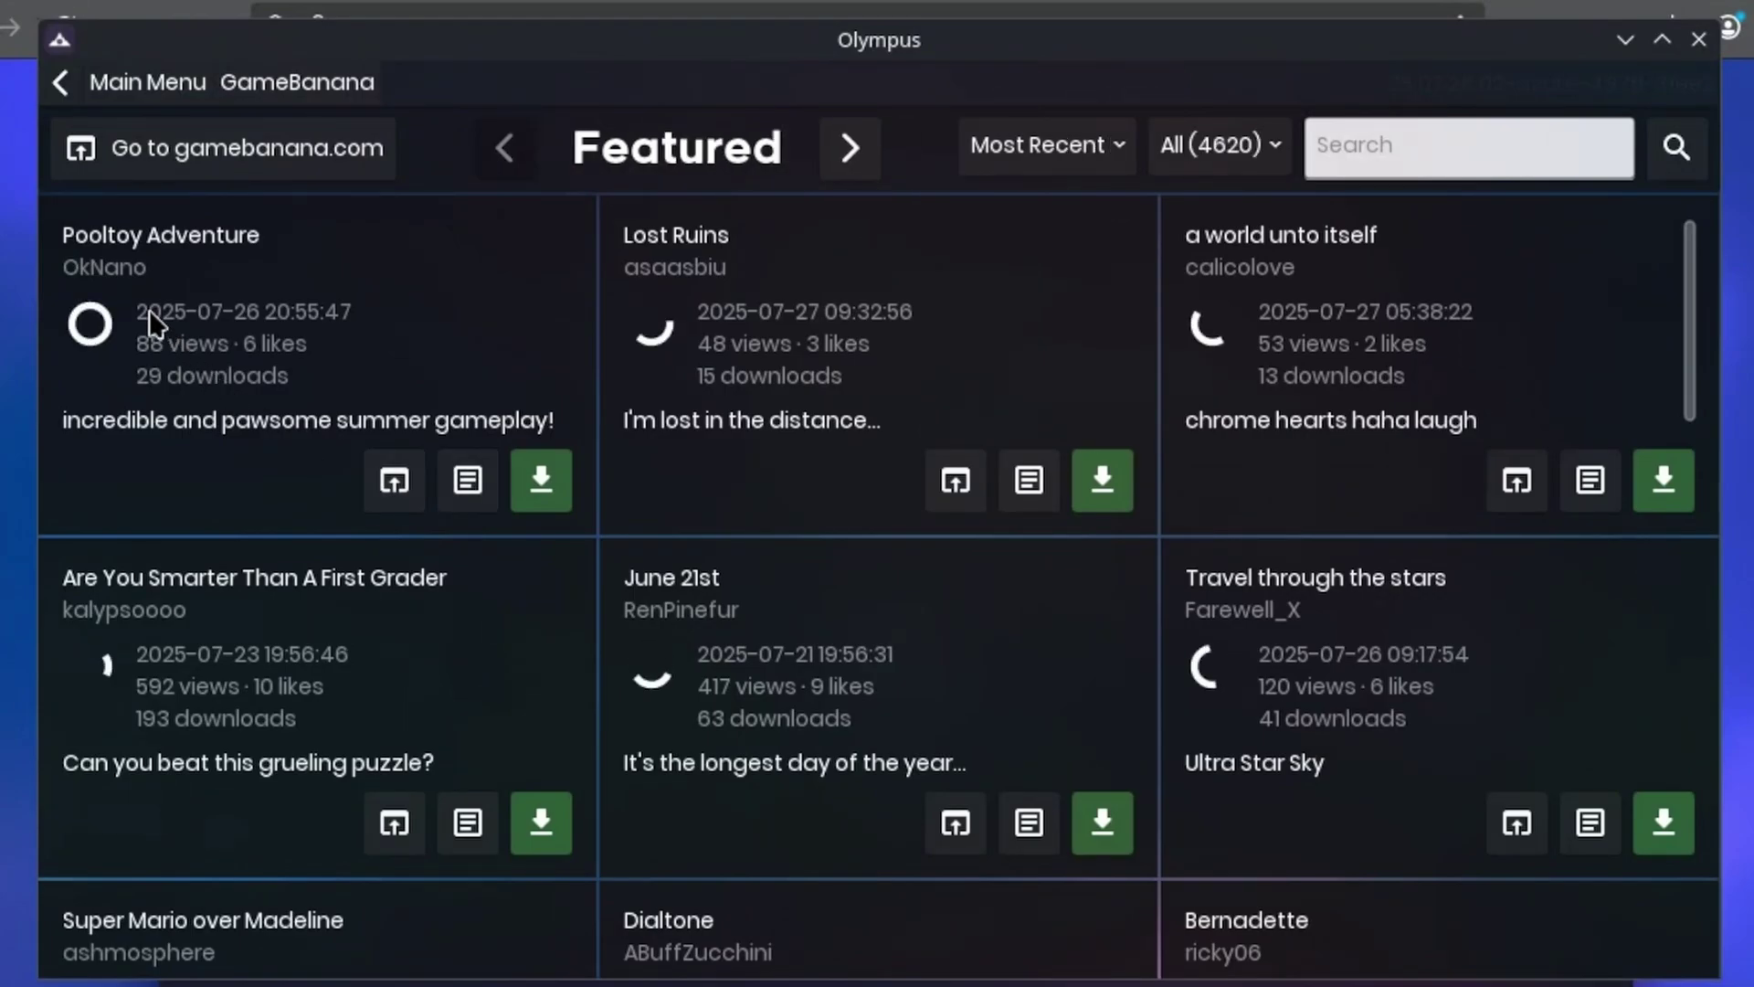
{"action": "left_click", "coordinate": [1380, 154]}
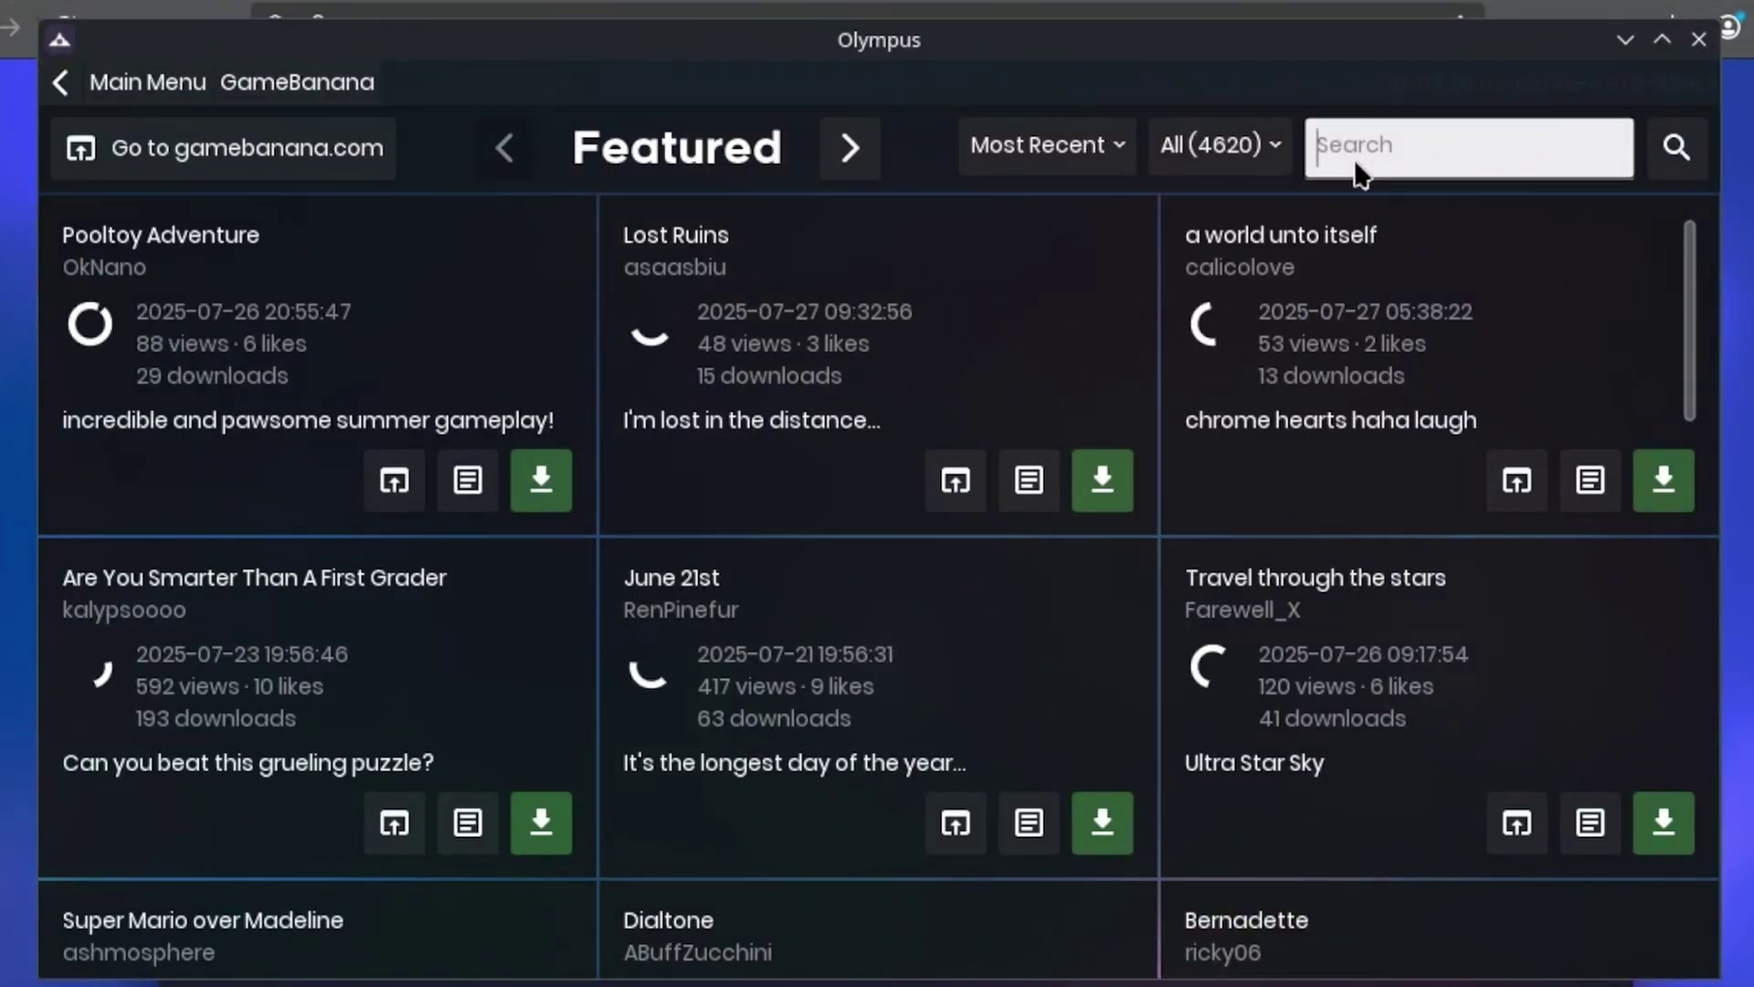
{"action": "type", "text": "glyph"}
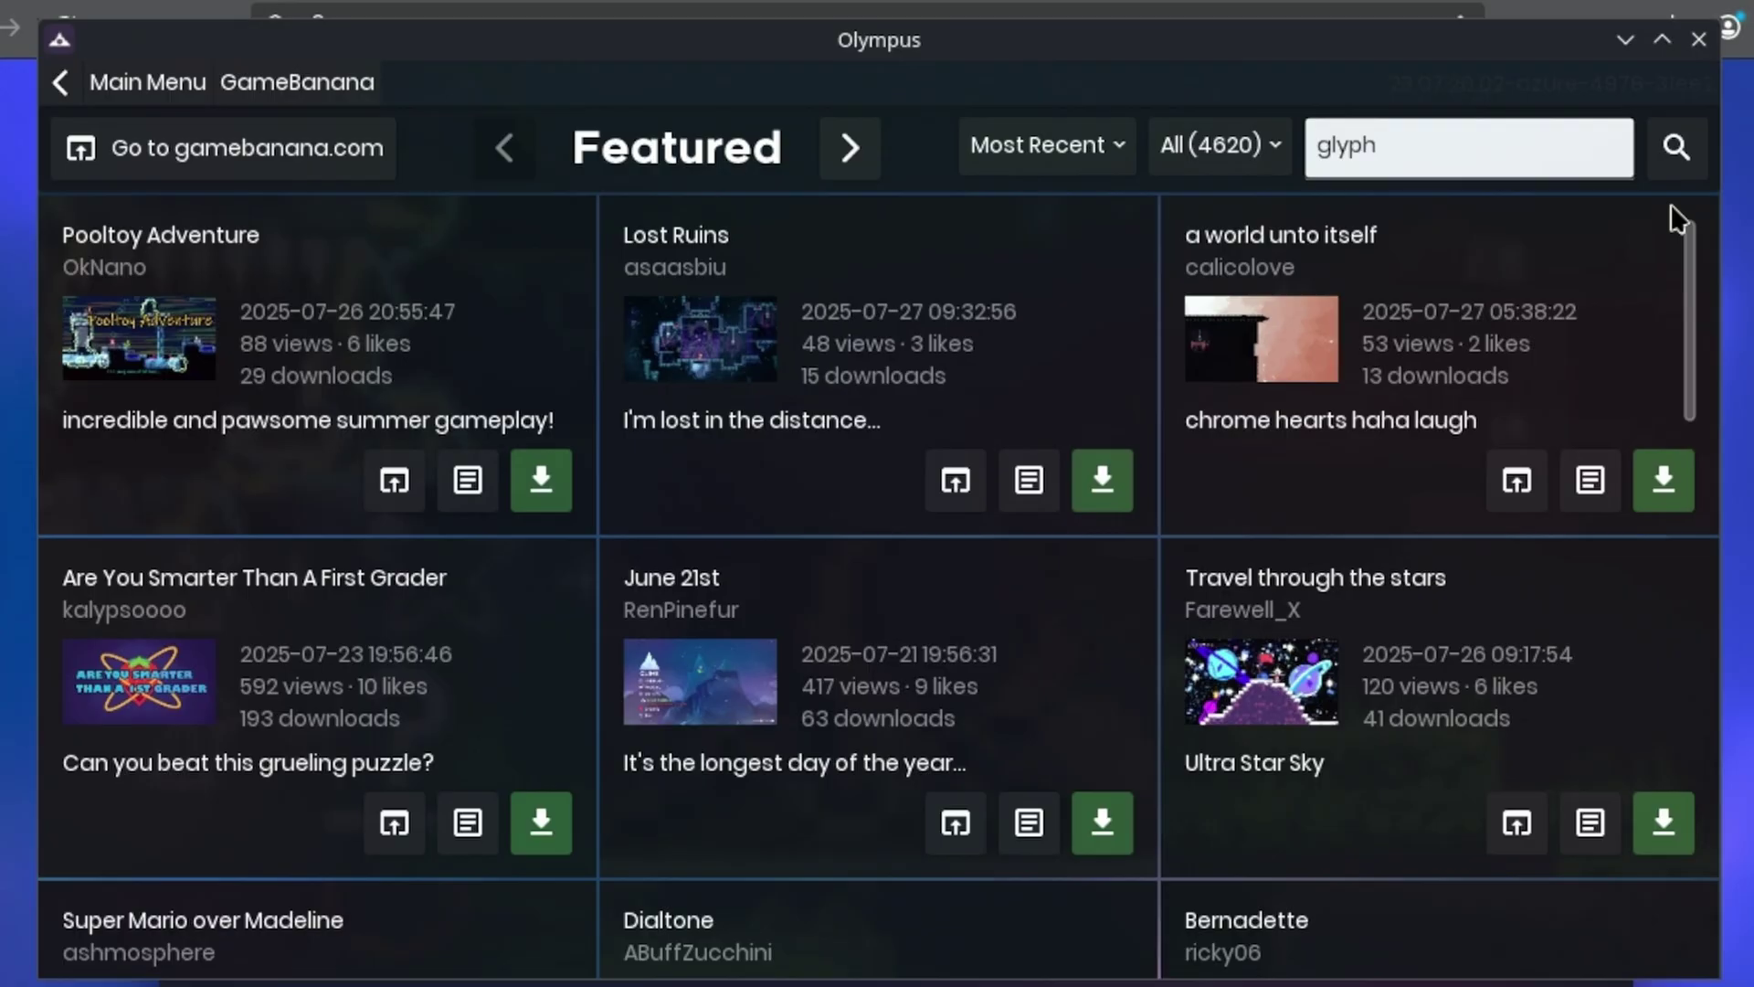
{"action": "left_click", "coordinate": [1675, 141]}
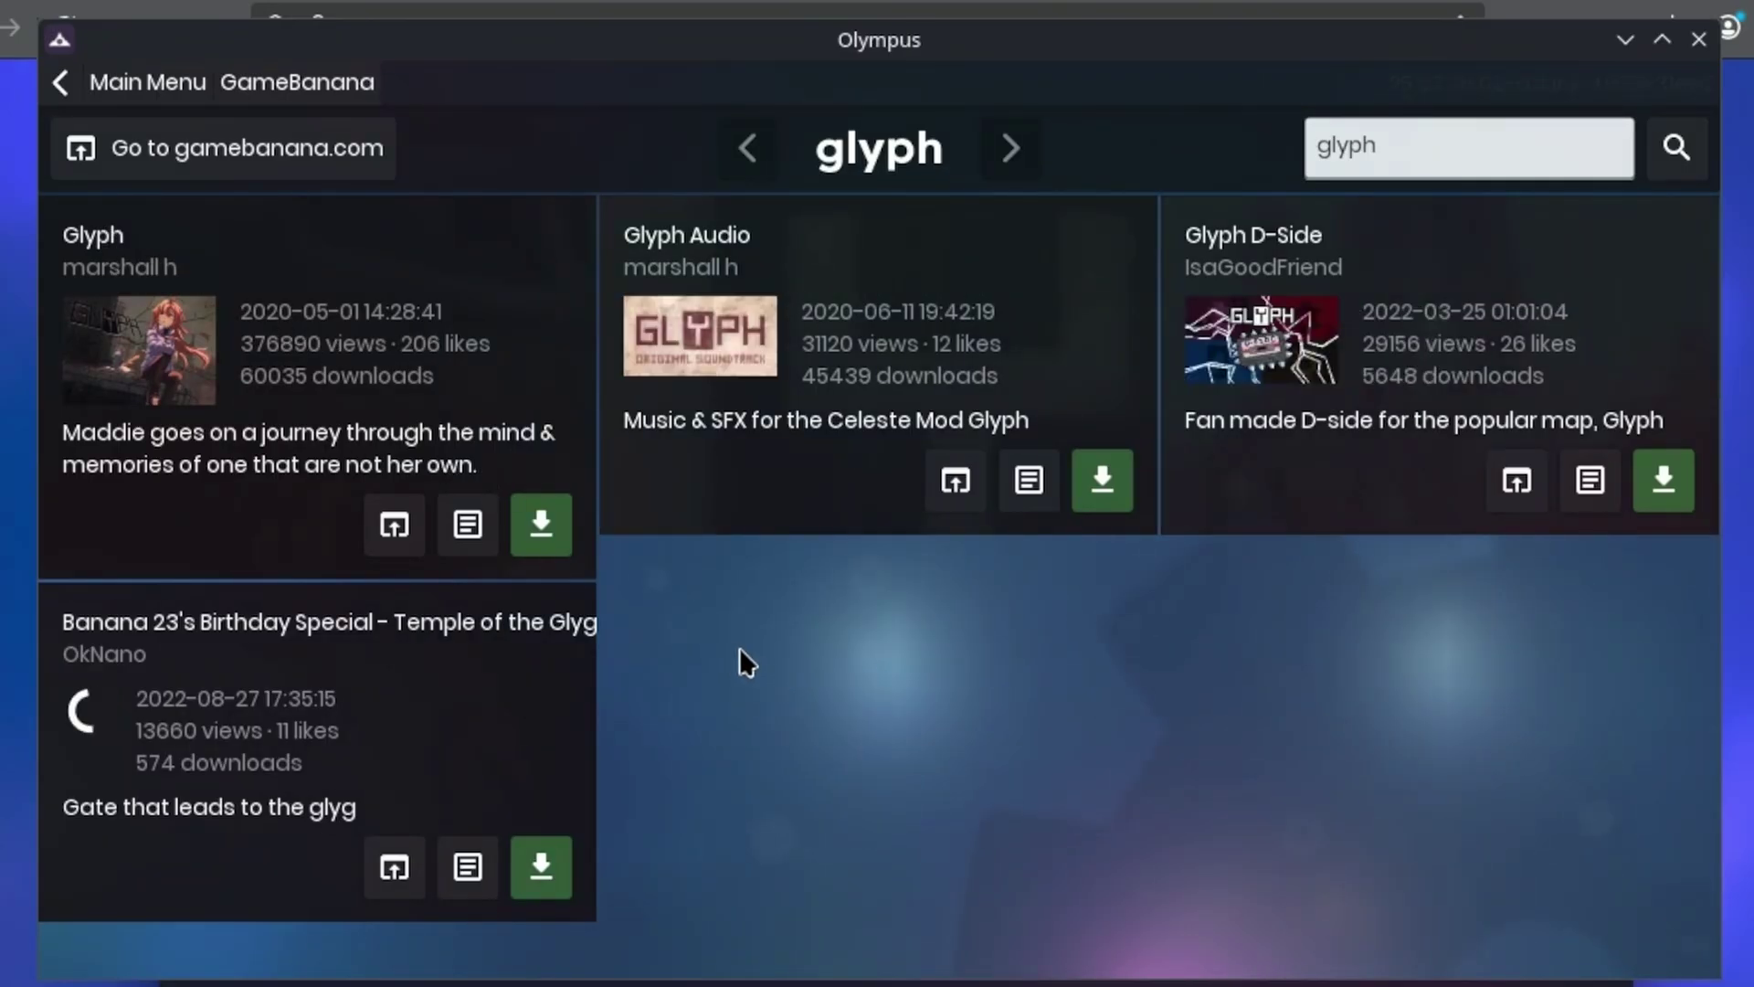
Install the Glyph mod from glyph_3a47c.zip (v2.3.3) and Glyph Audio from glyphaudio_8ed99.zip (v1.3.0)
{"action": "left_click", "coordinate": [539, 528]}
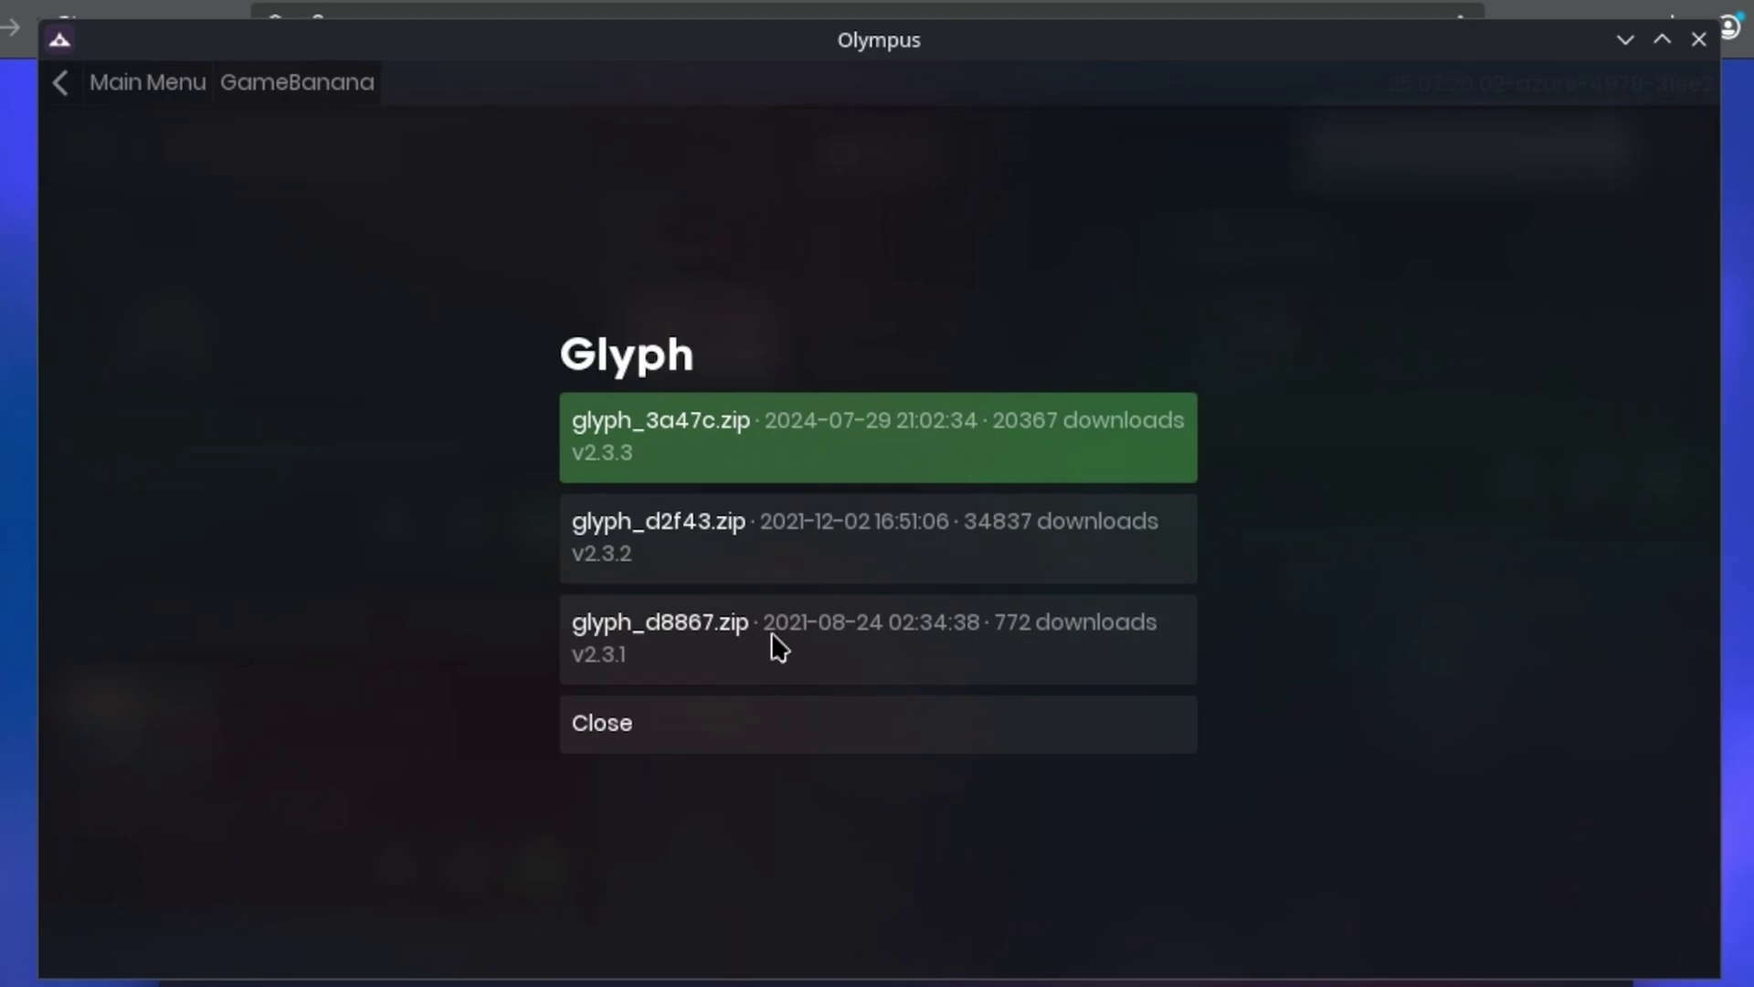
{"action": "left_click", "coordinate": [846, 460]}
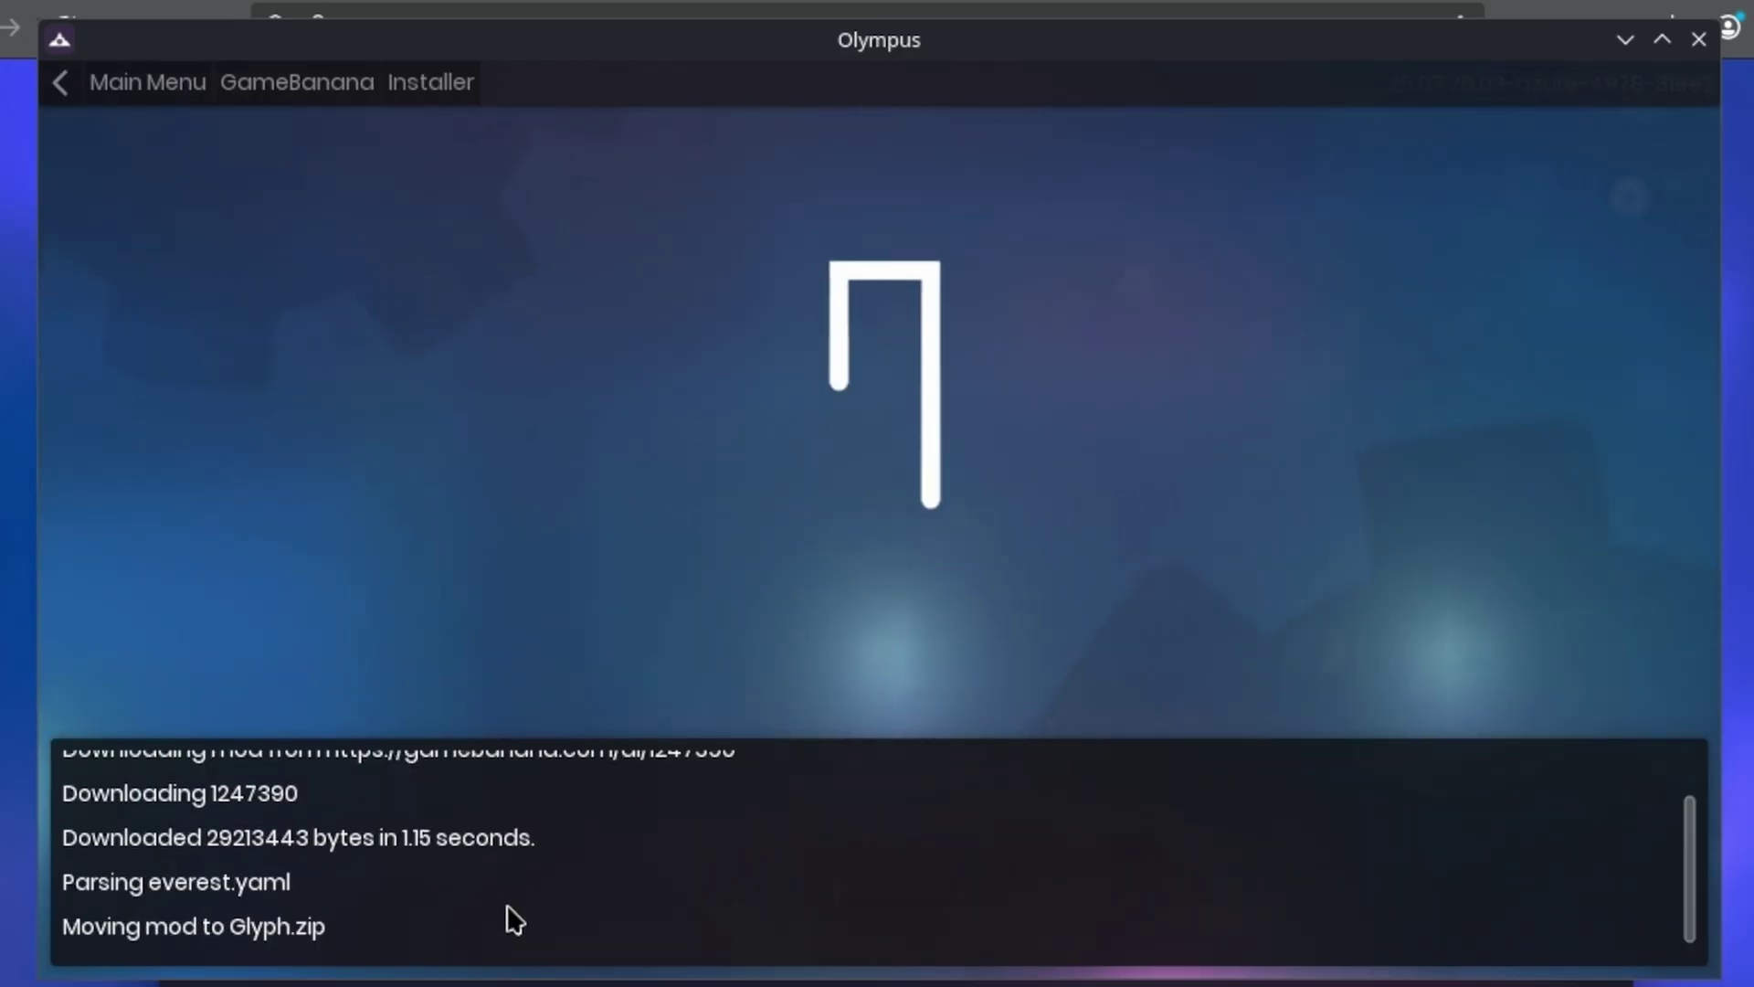
{"action": "left_click", "coordinate": [994, 926]}
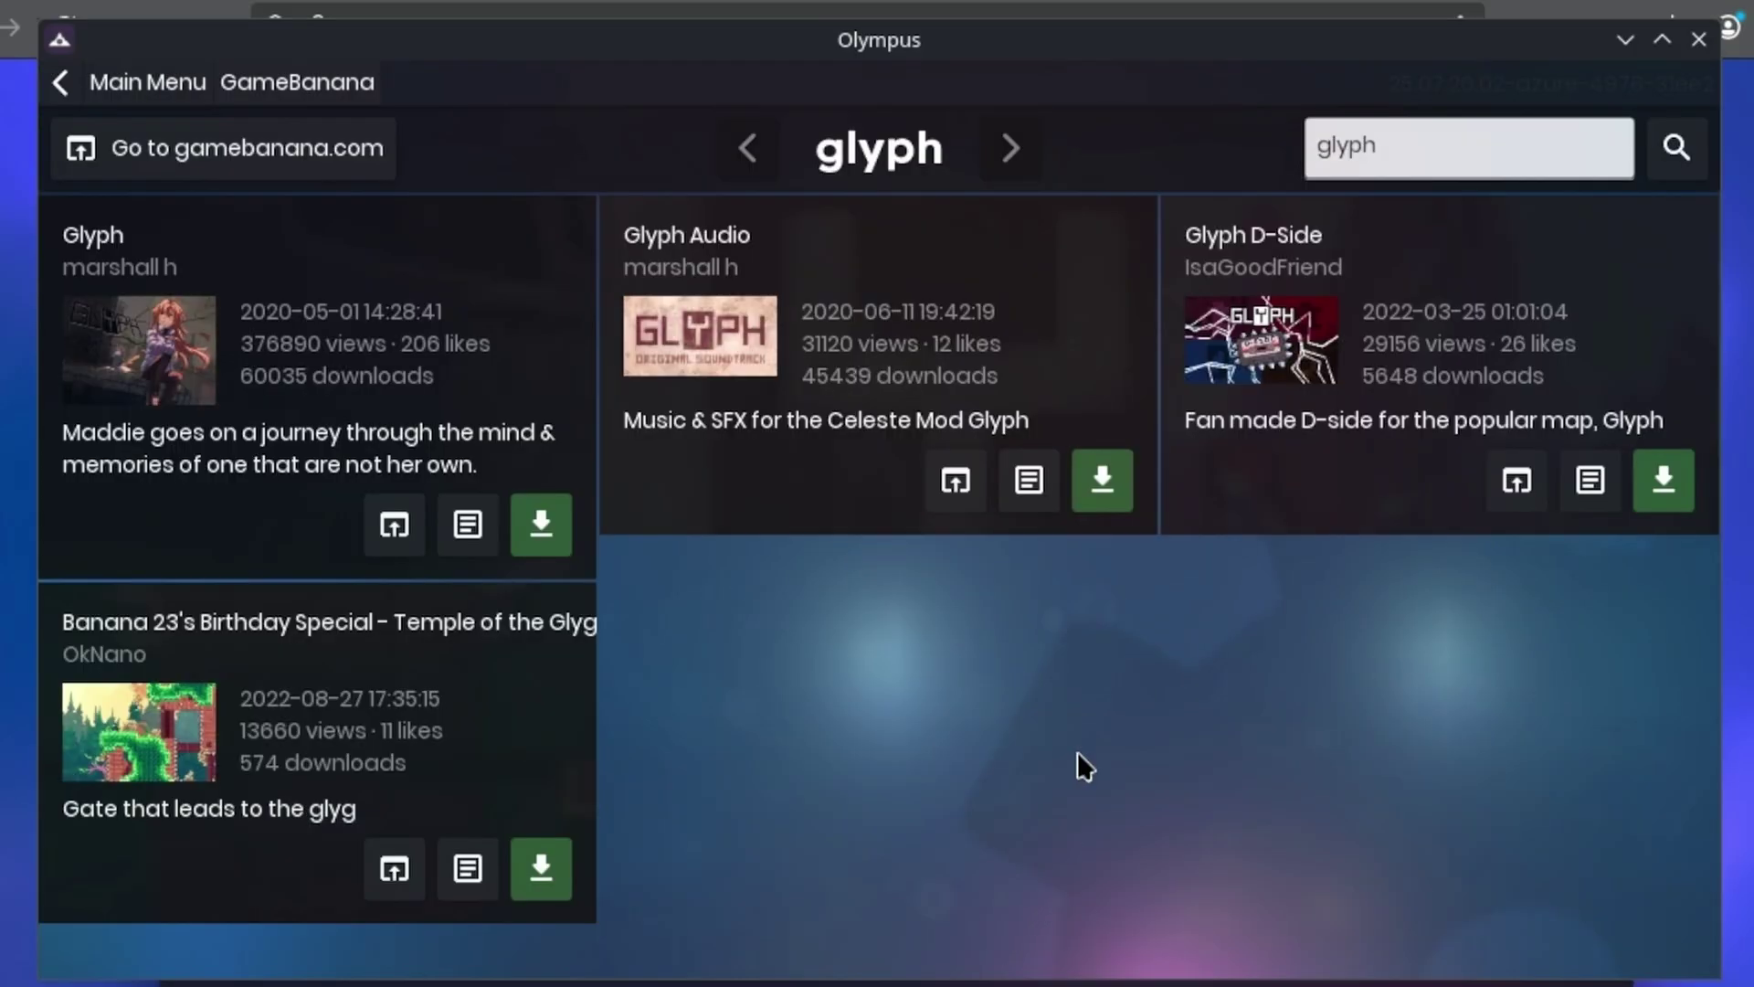
{"action": "left_click", "coordinate": [1114, 482]}
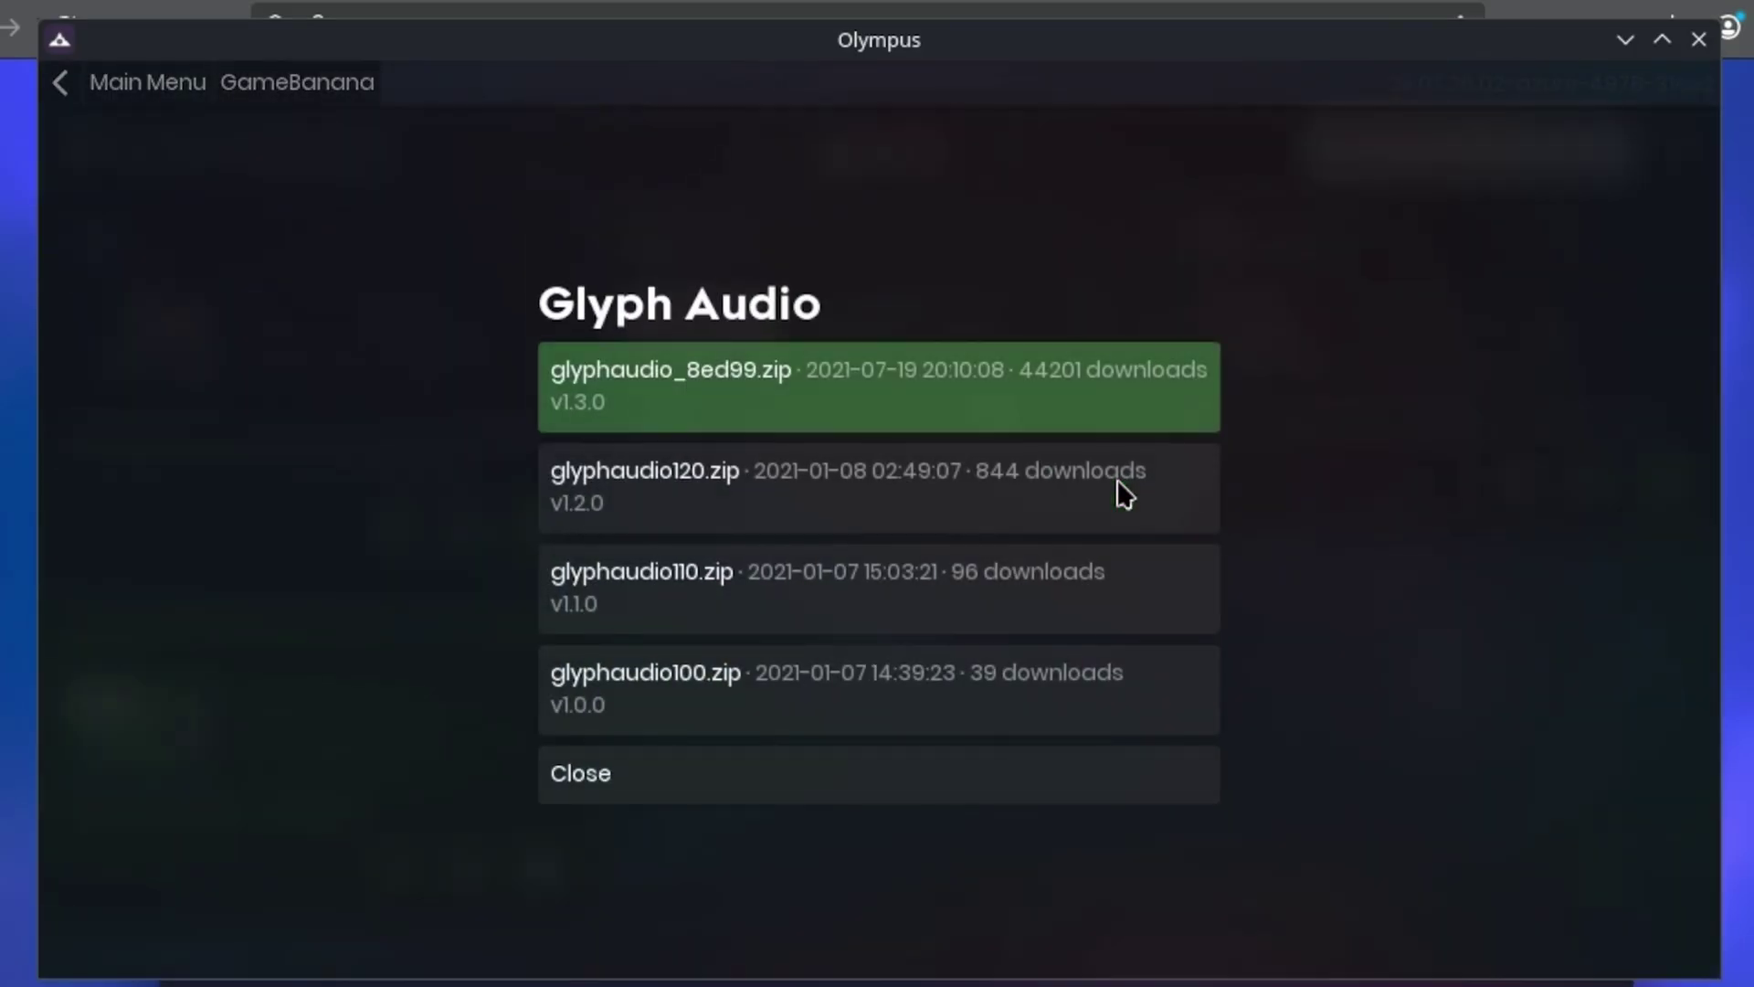
{"action": "left_click", "coordinate": [905, 416]}
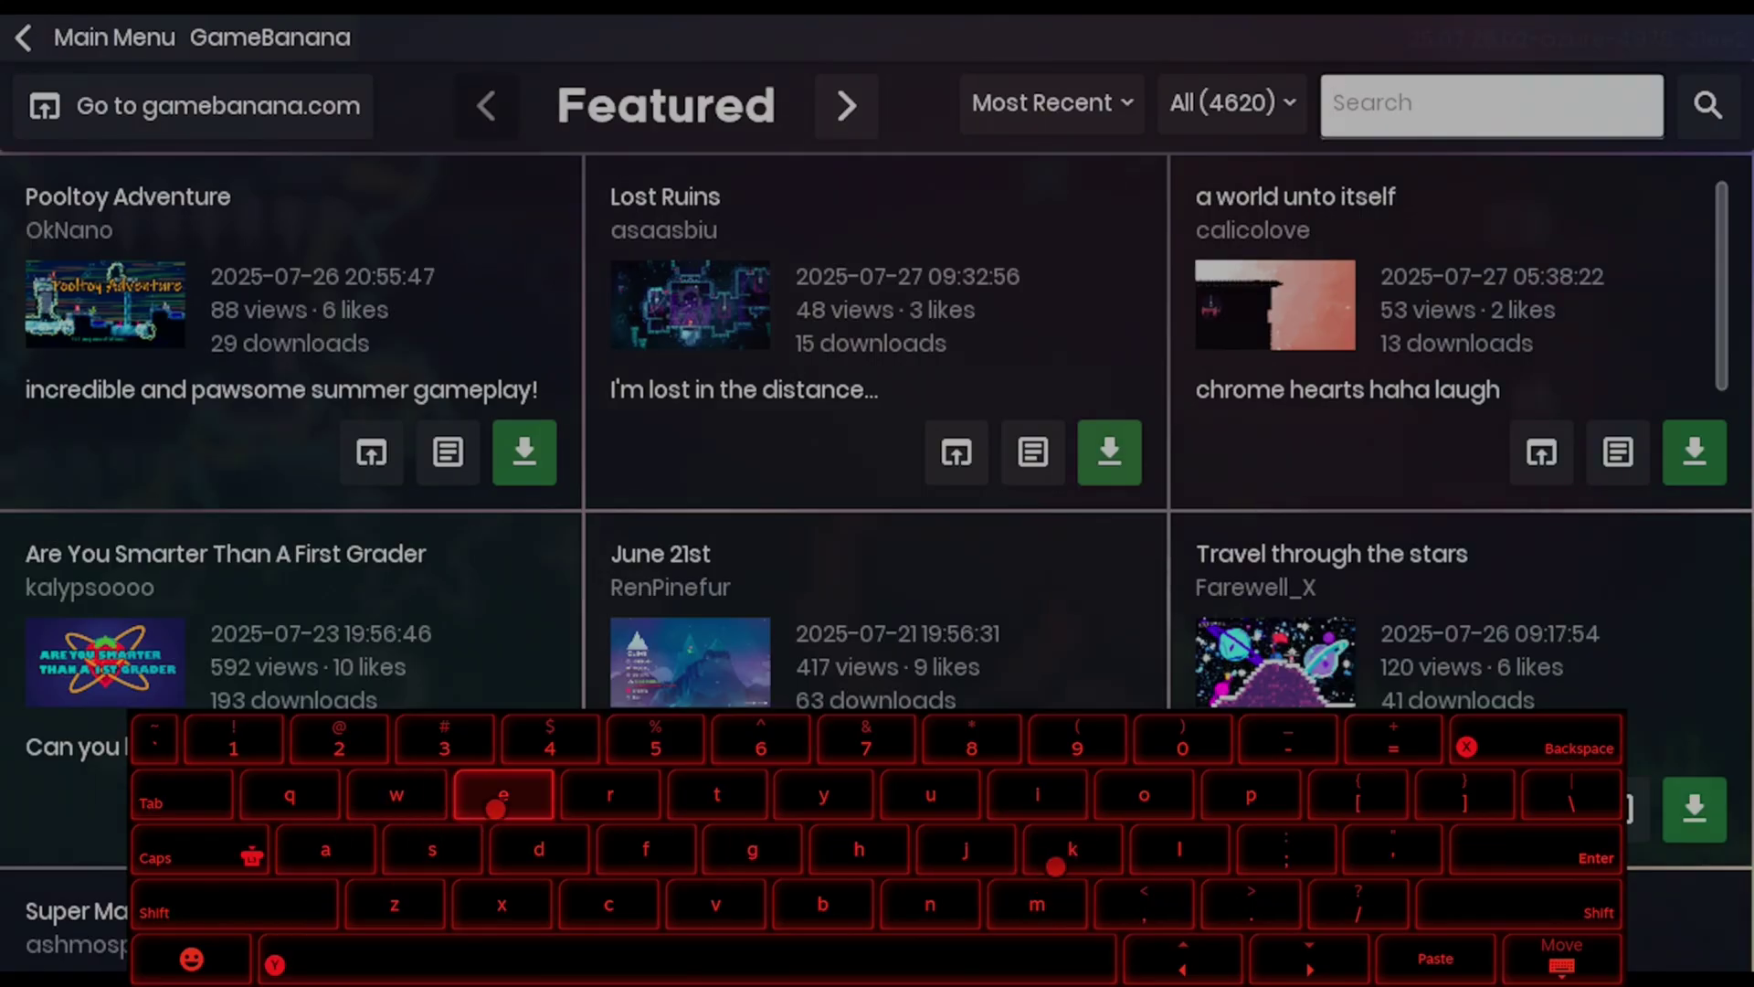
{"action": "key", "text": "Escape"}
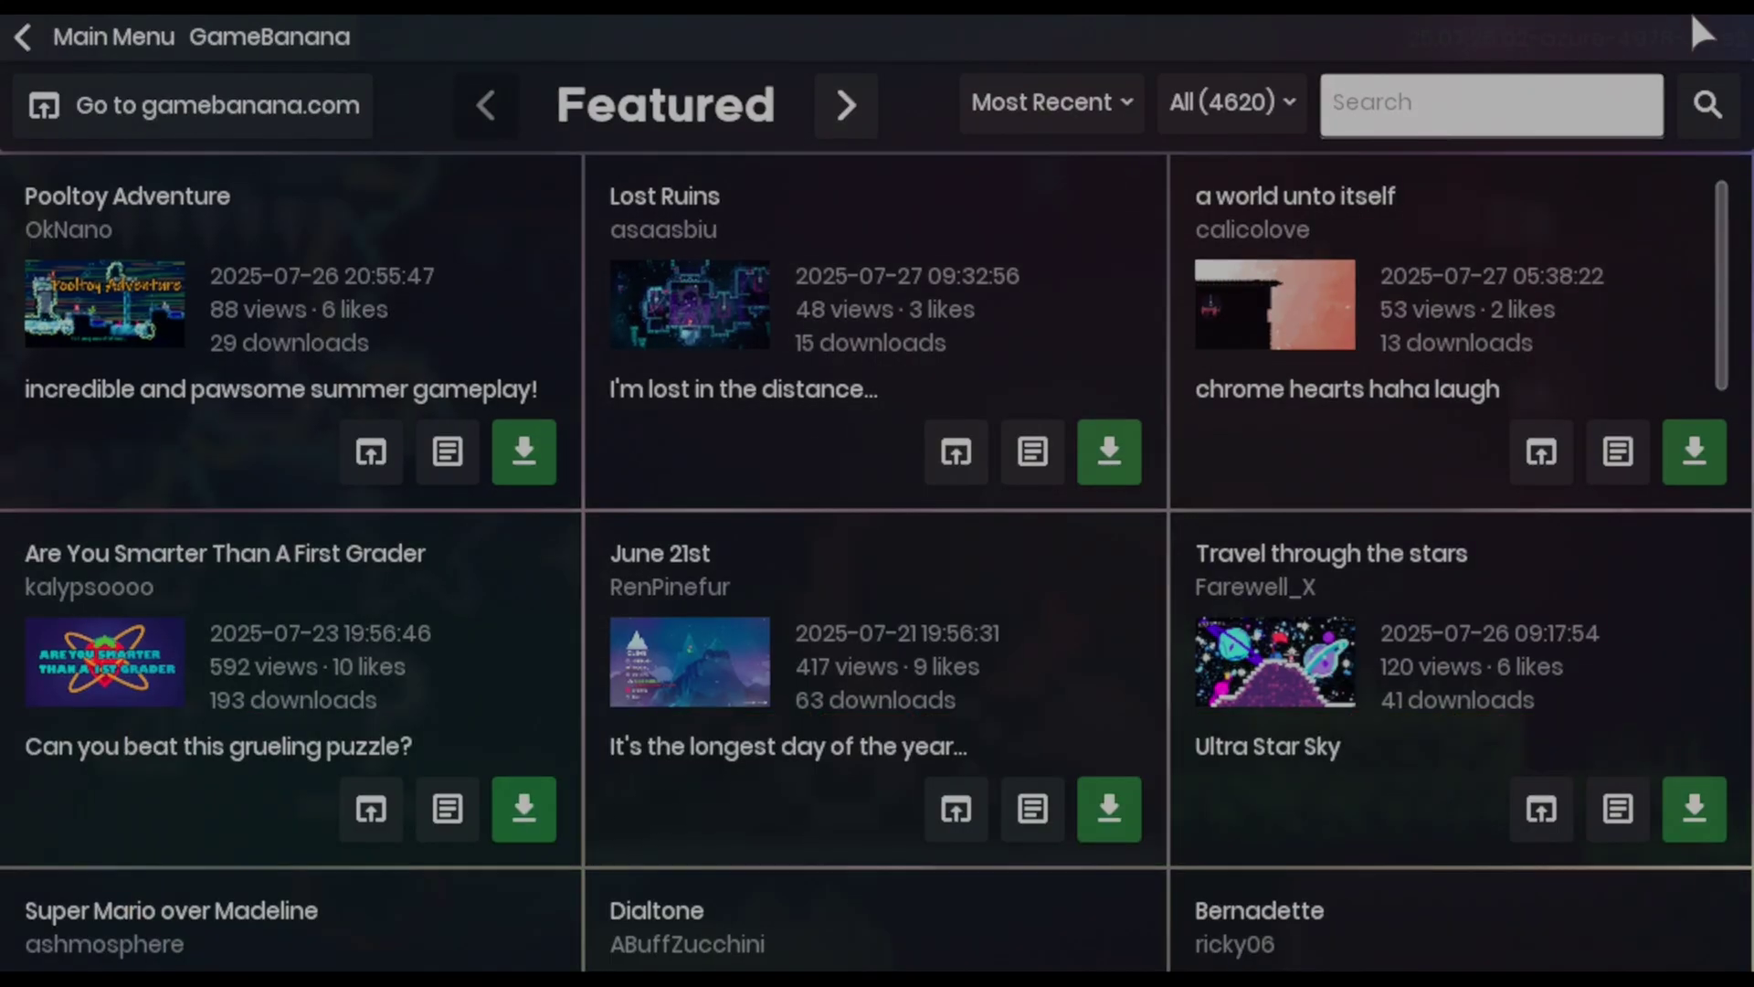
{"action": "left_click", "coordinate": [1393, 128]}
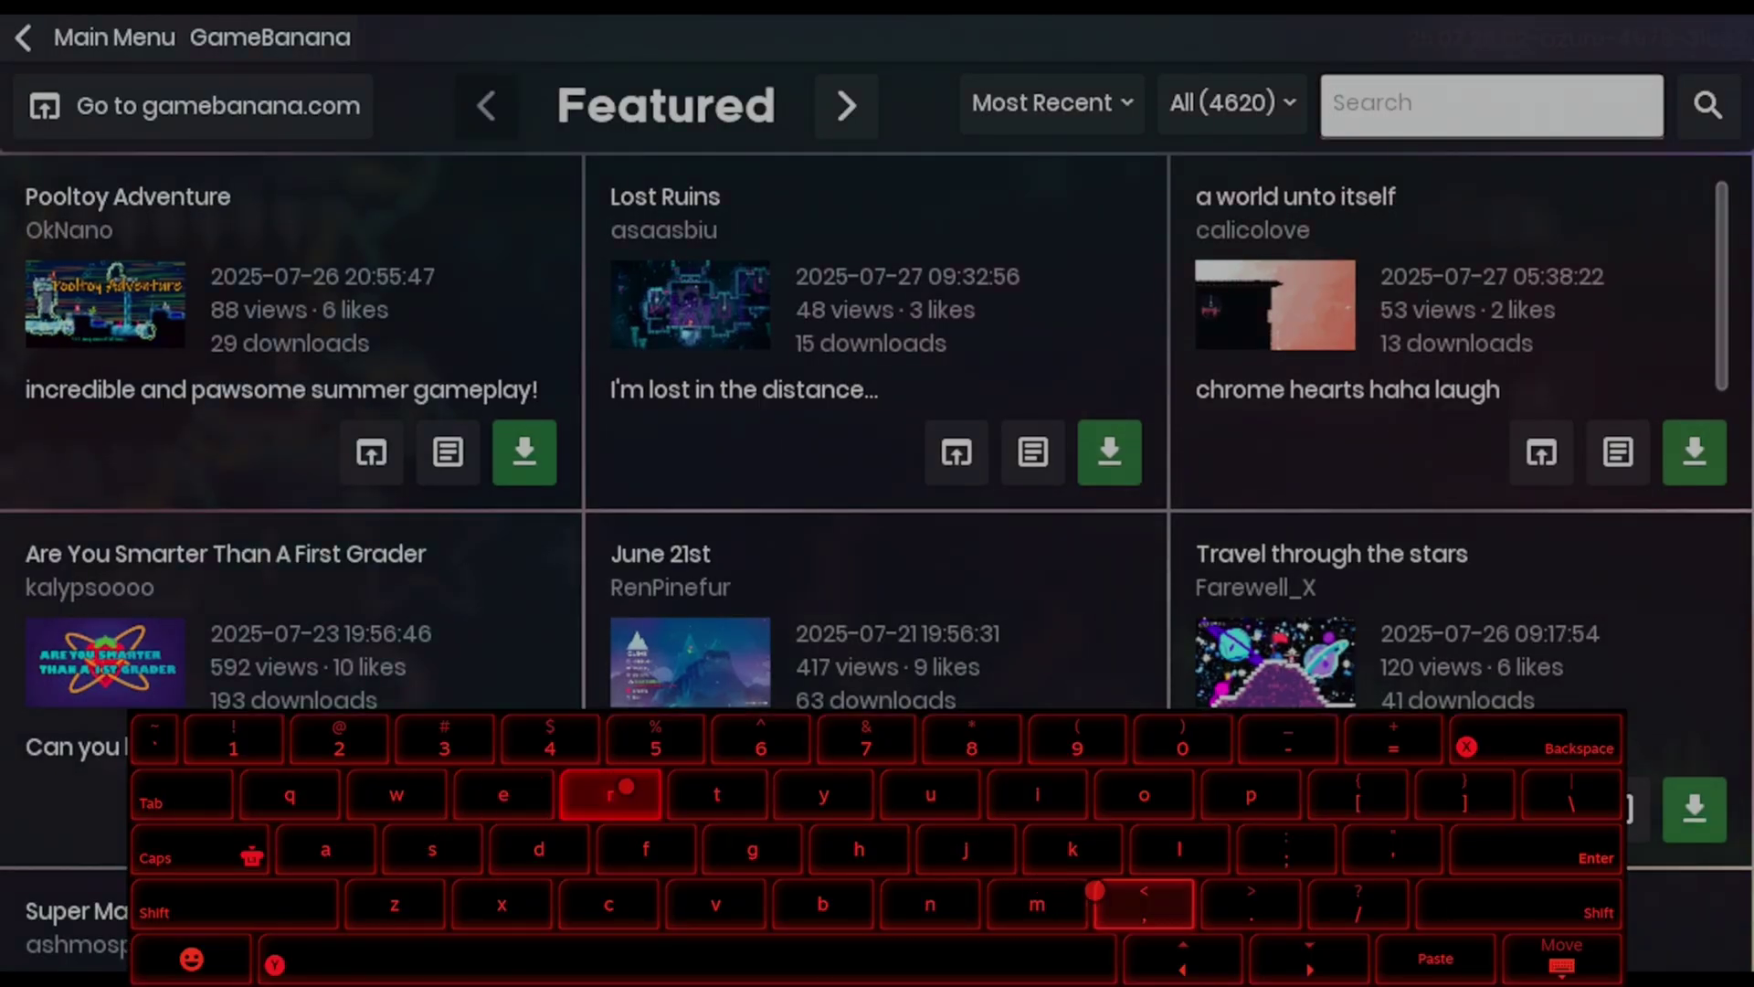
{"action": "key", "text": "Escape"}
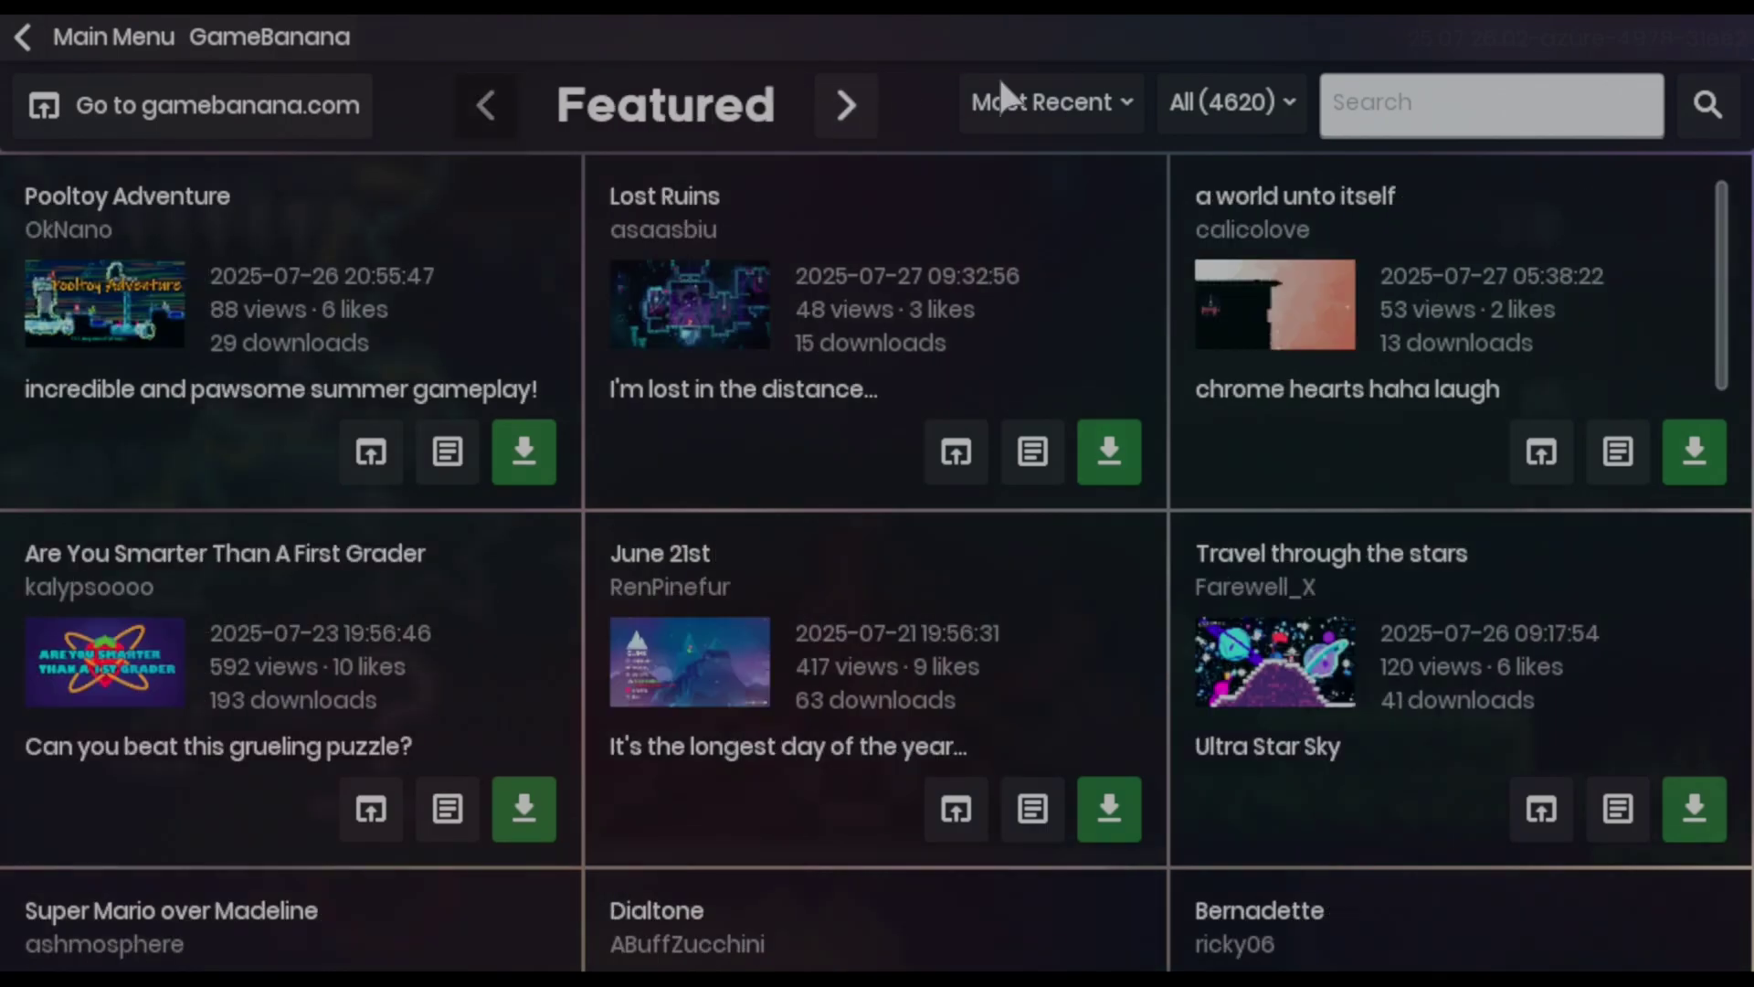
Sort the mods by Most Downloaded and install the Strawberry Jam Collab map pack, strawberryjammappack_v1012.zip
{"action": "left_click", "coordinate": [1126, 110]}
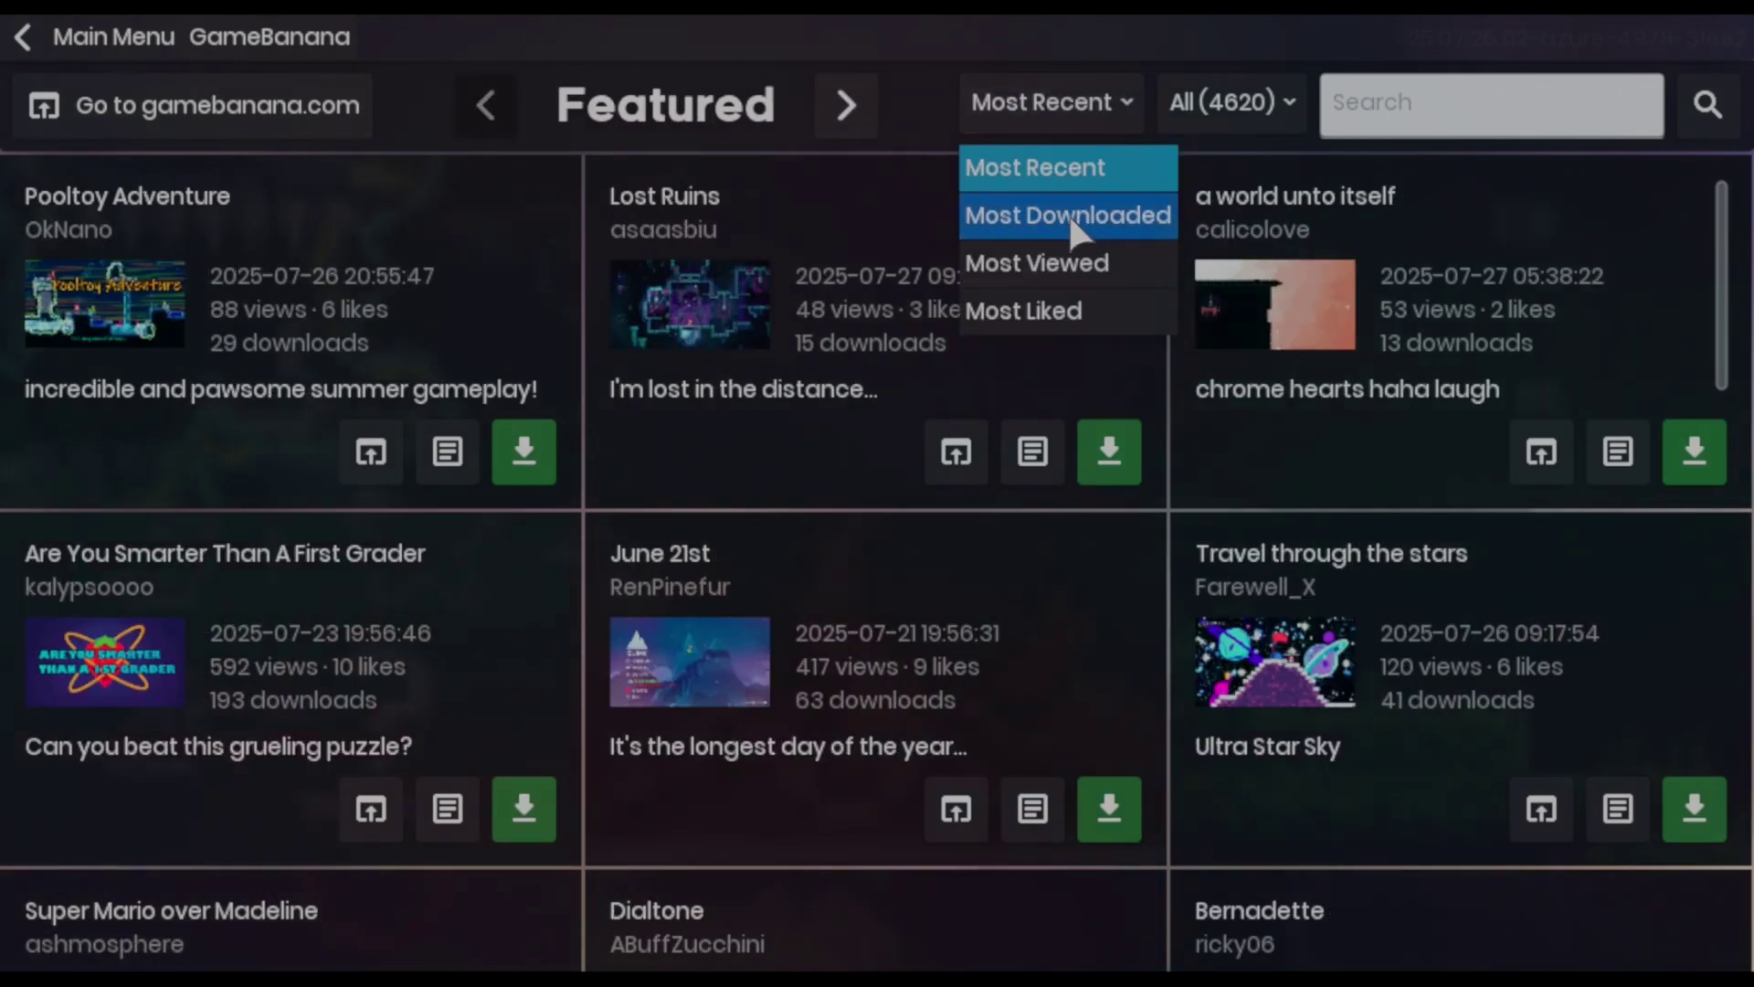
{"action": "left_click", "coordinate": [1067, 215]}
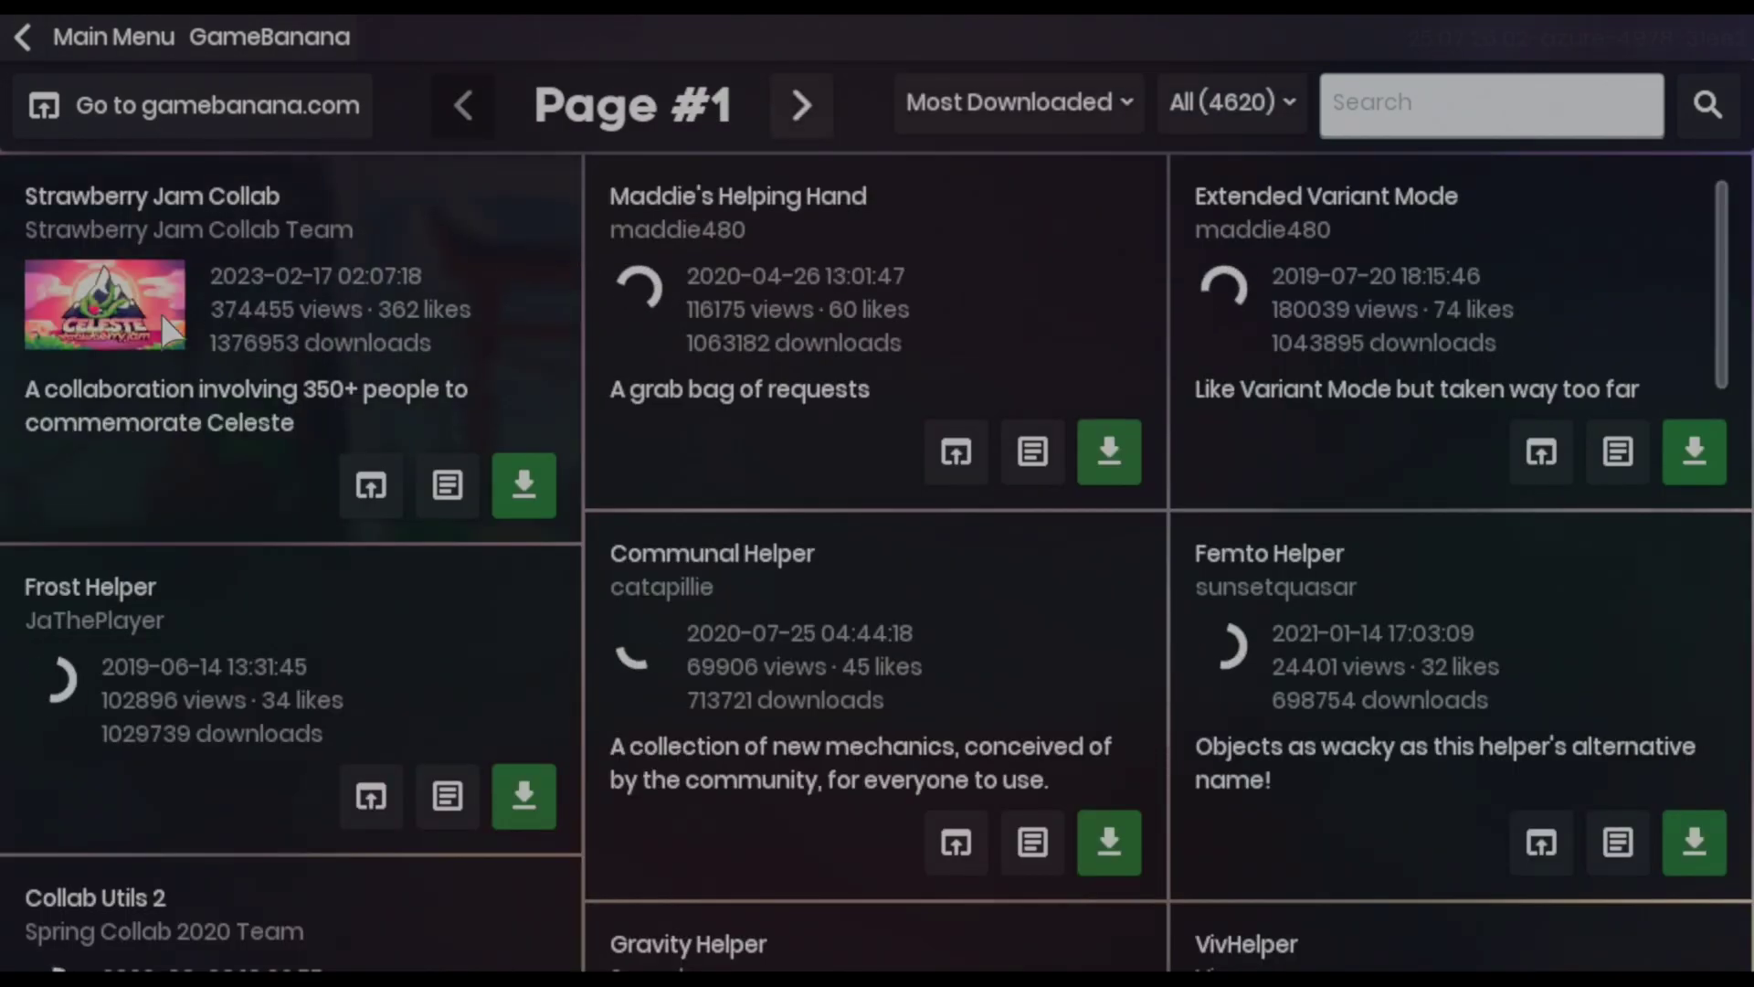
{"action": "left_click", "coordinate": [526, 488]}
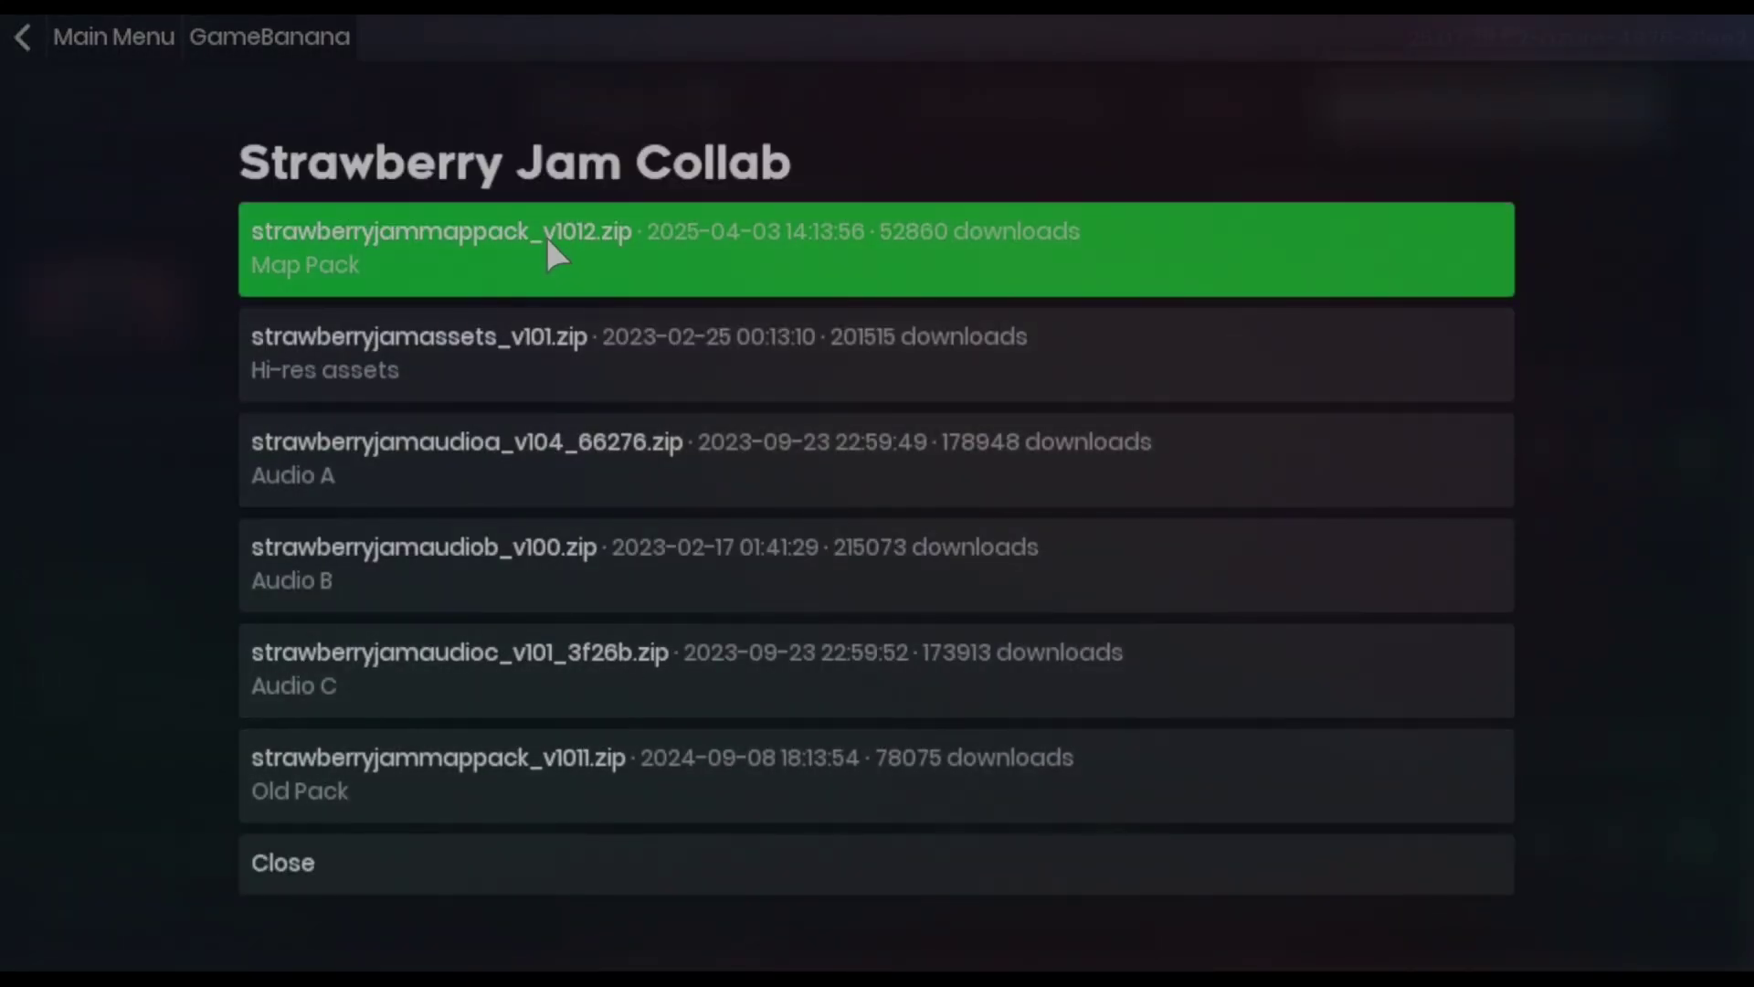
{"action": "left_click", "coordinate": [557, 251]}
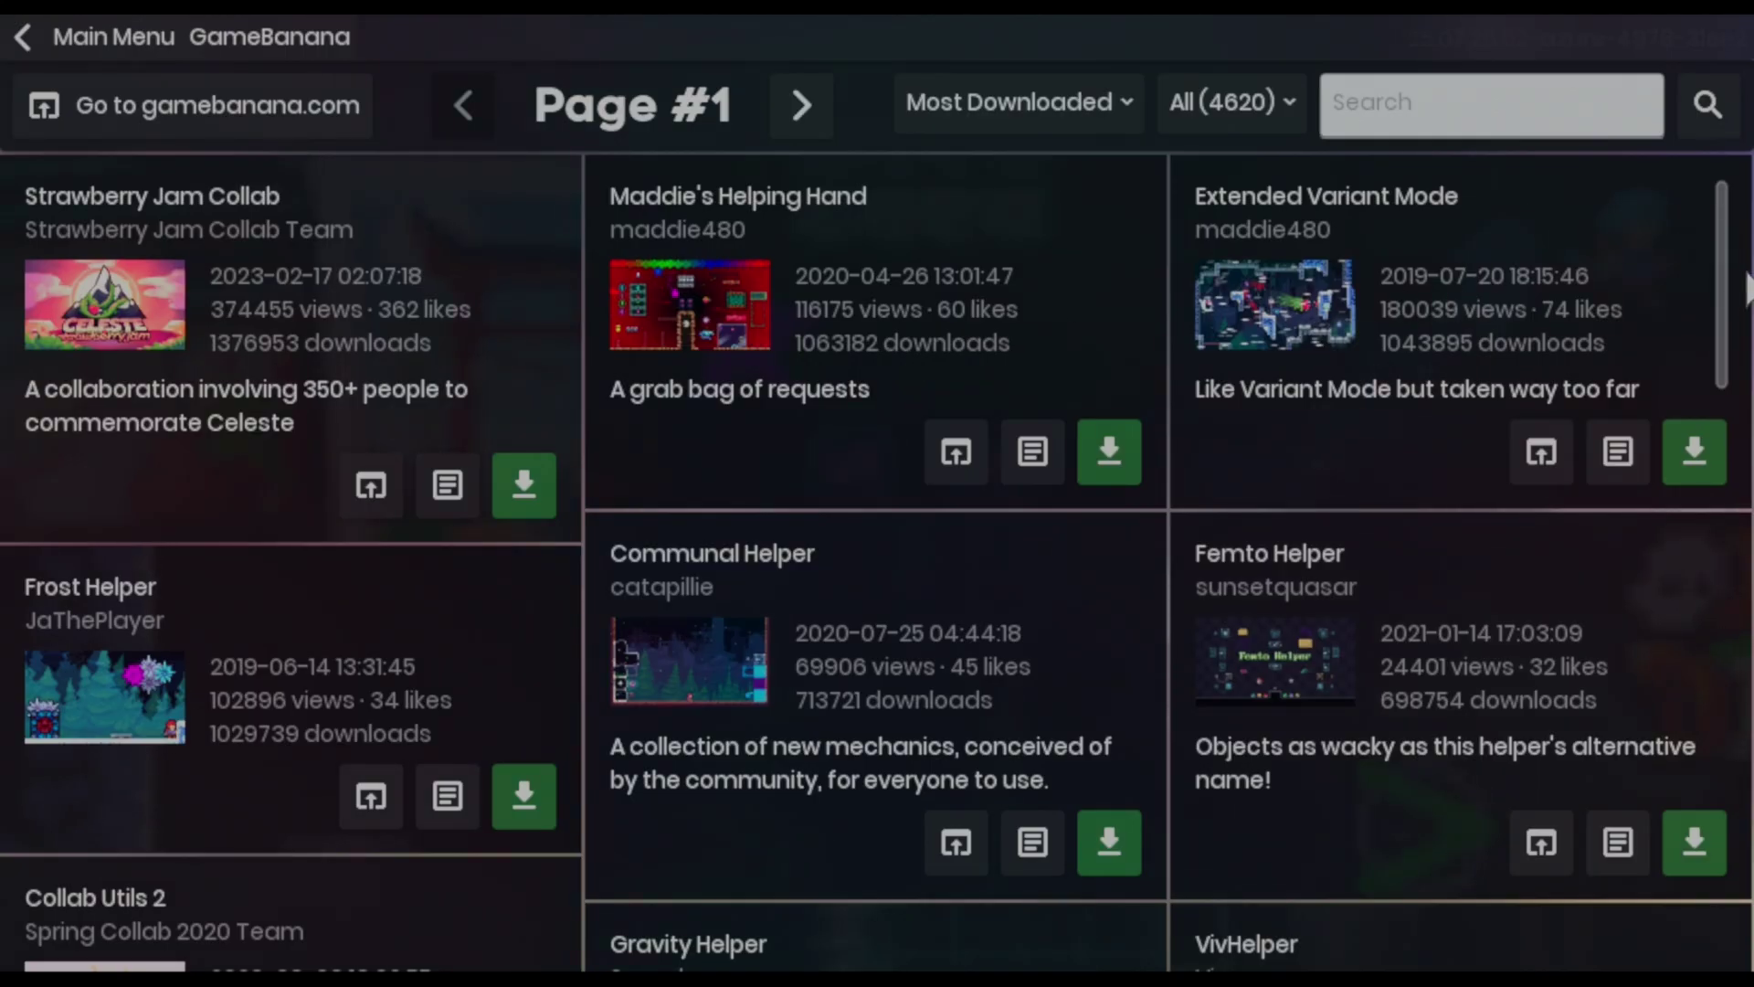
Launch Celeste with Everest and choose "I want to PLAY mods" on its welcome screen
{"action": "left_click", "coordinate": [95, 35]}
{"action": "left_click", "coordinate": [639, 375]}
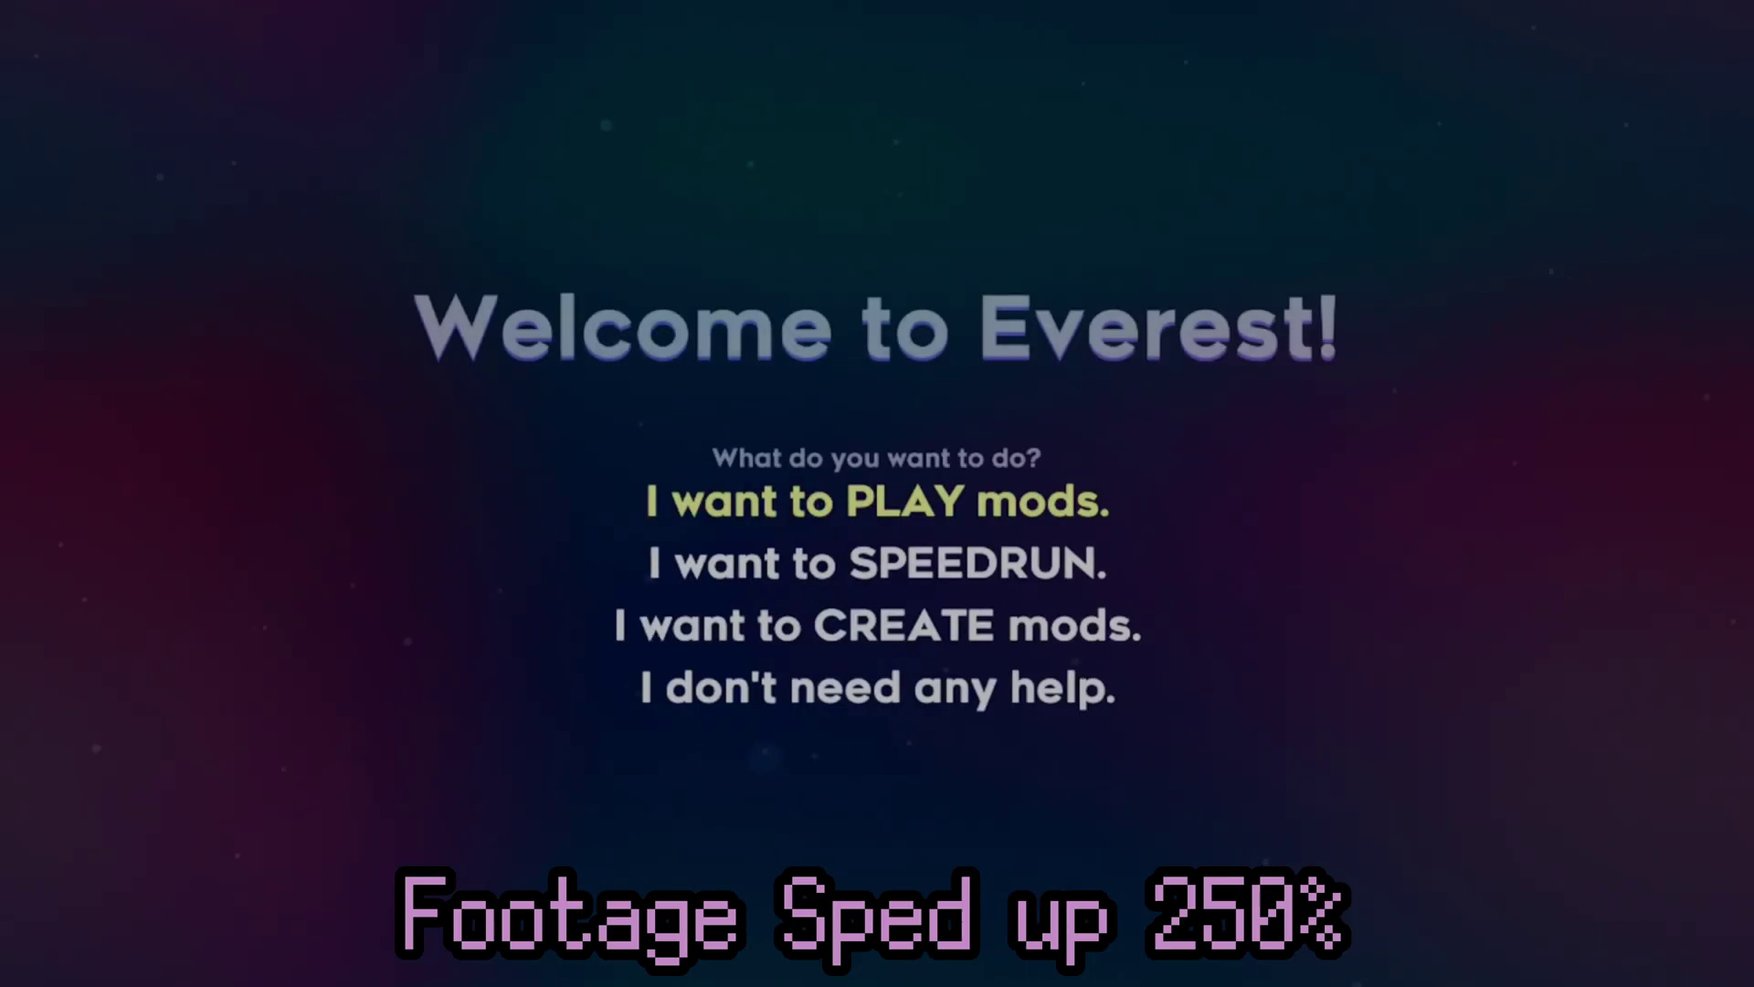
{"action": "key", "text": "Down"}
{"action": "key", "text": "Down"}
{"action": "key", "text": "Up"}
{"action": "key", "text": "Up"}
{"action": "key", "text": "Up"}
{"action": "key", "text": "Return"}
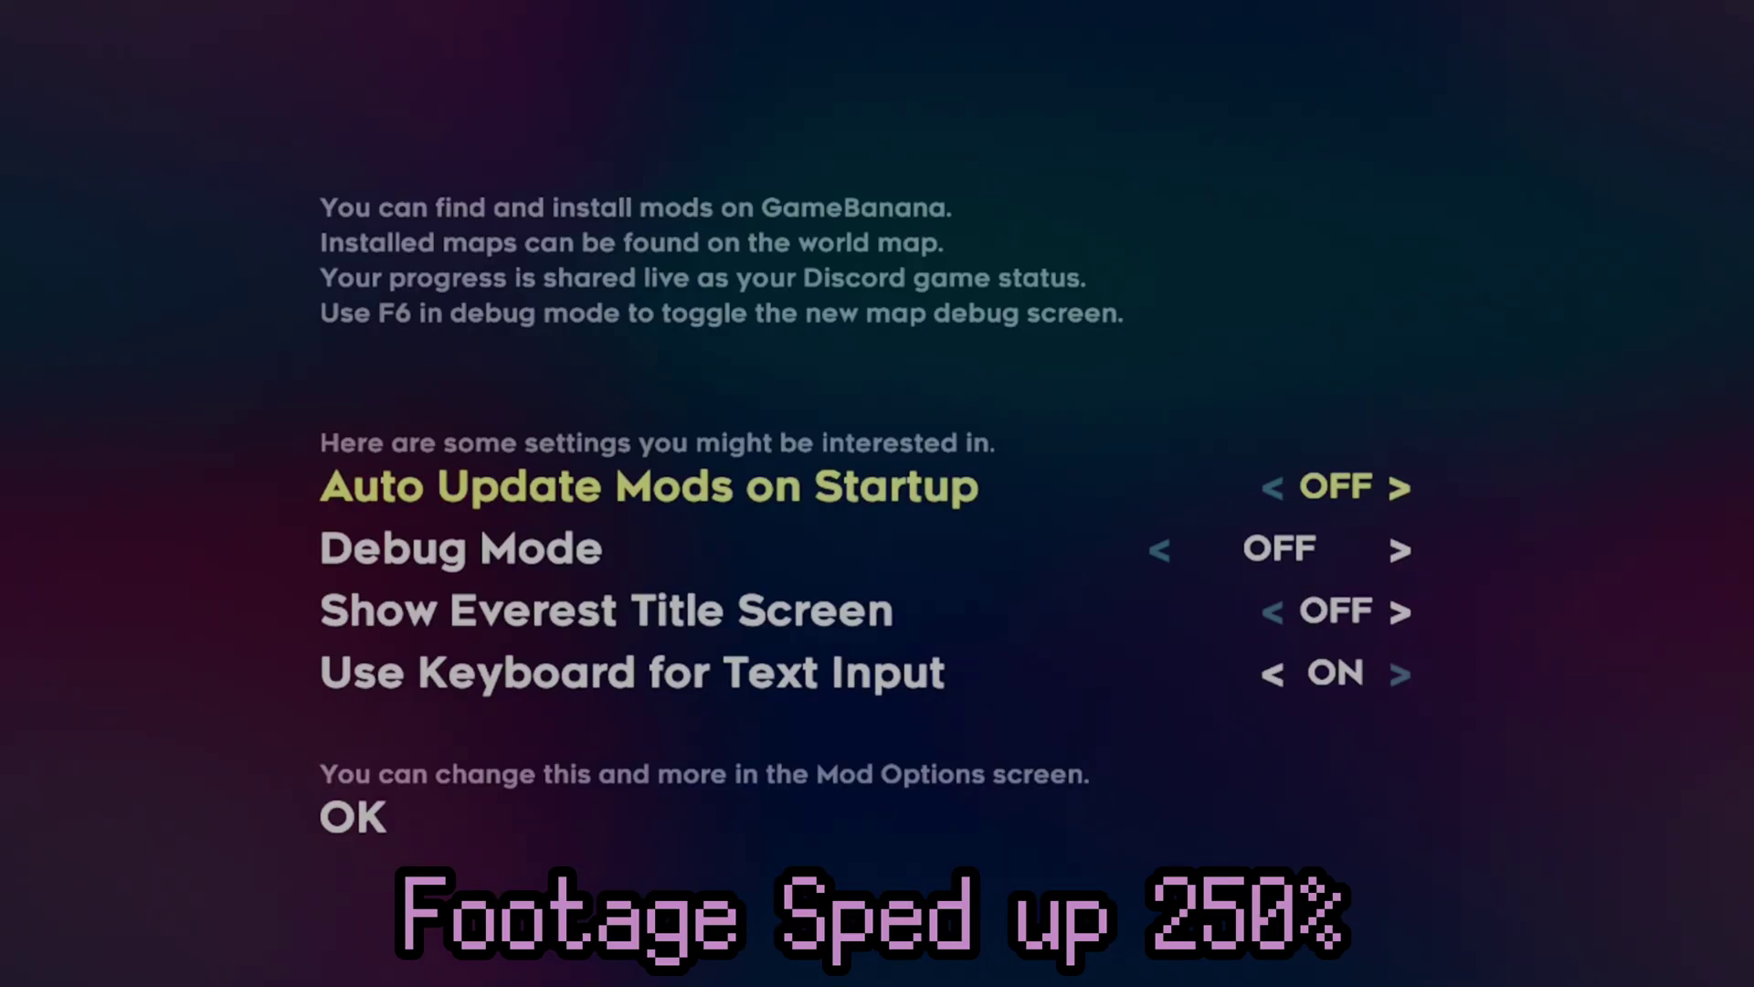
Turn on Auto Update Mods on Startup and Show Everest Title Screen, and accept the Everest settings
{"action": "key", "text": "Down"}
{"action": "key", "text": "Down"}
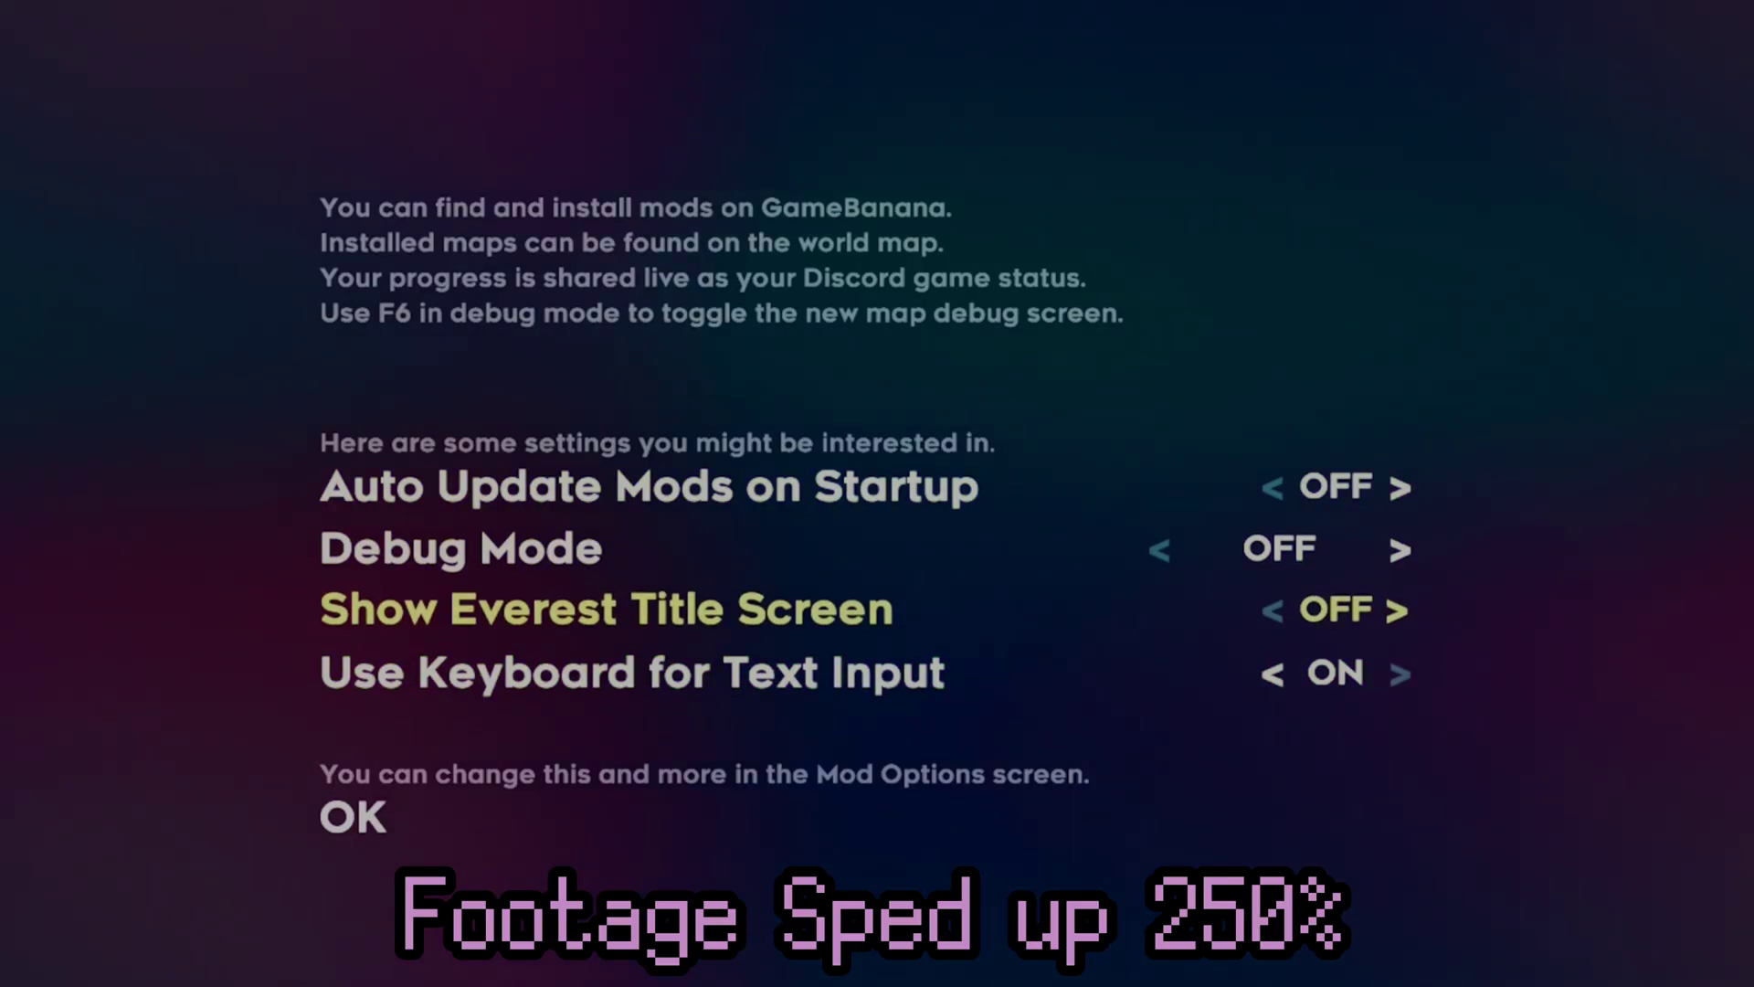
{"action": "key", "text": "Up"}
{"action": "key", "text": "Up"}
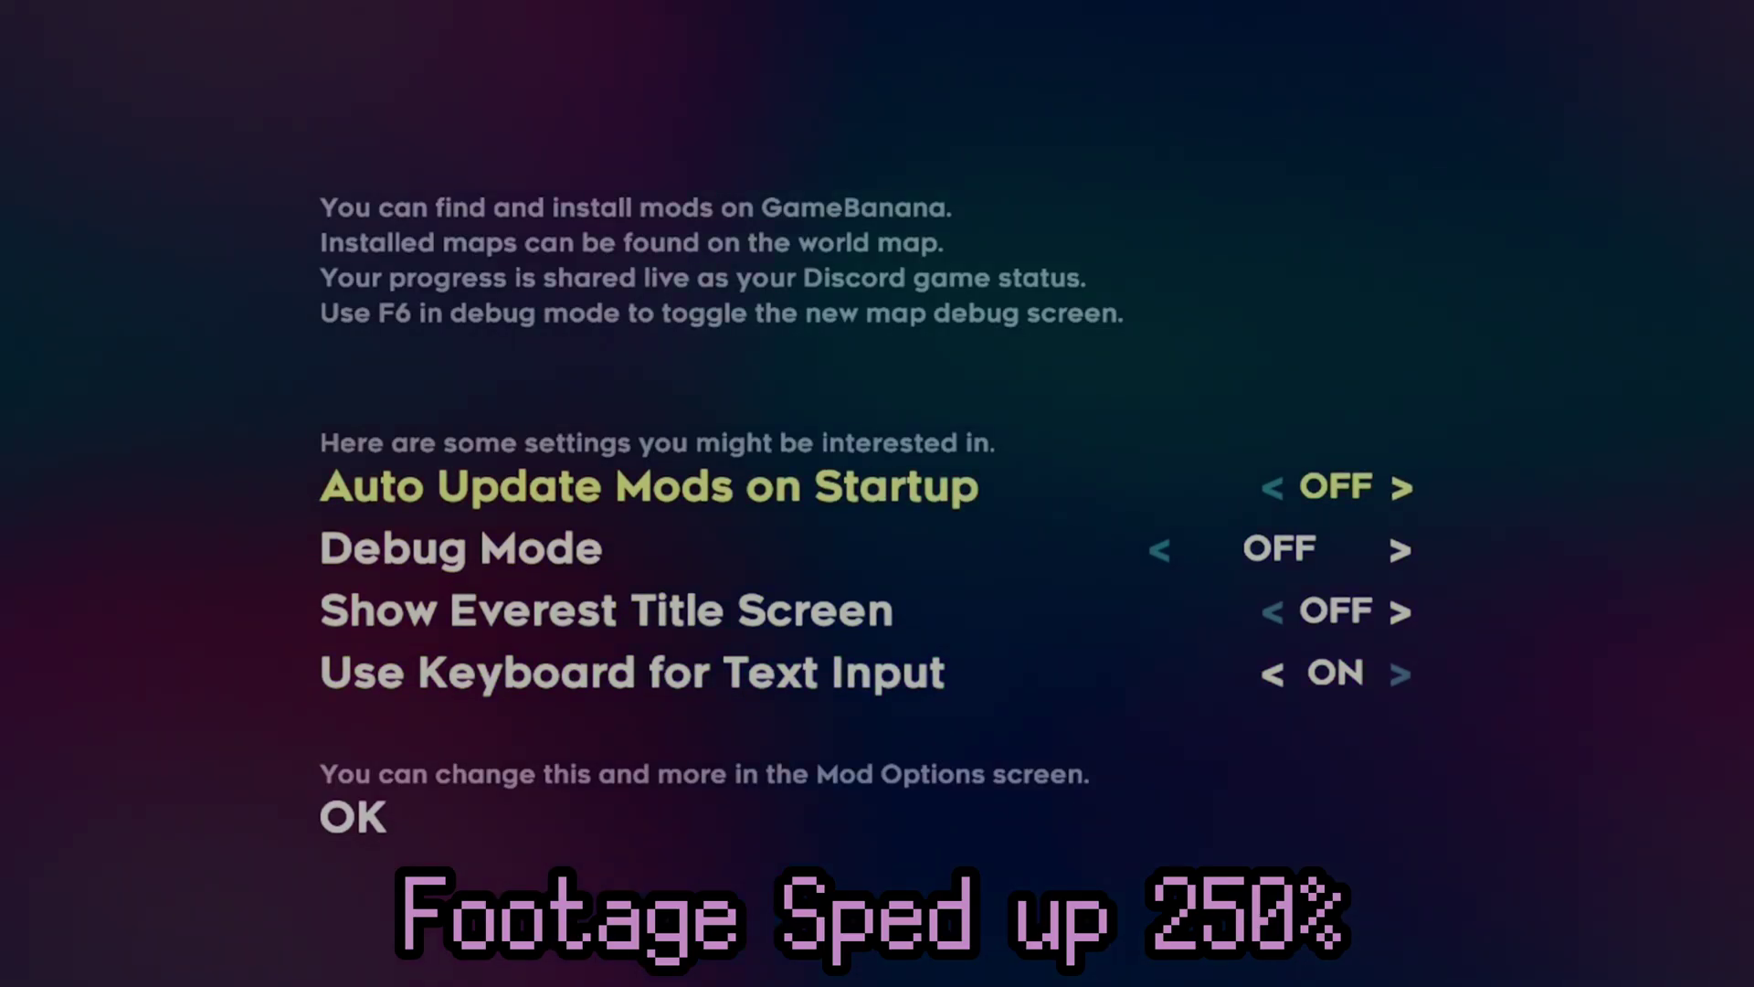
{"action": "key", "text": "Down"}
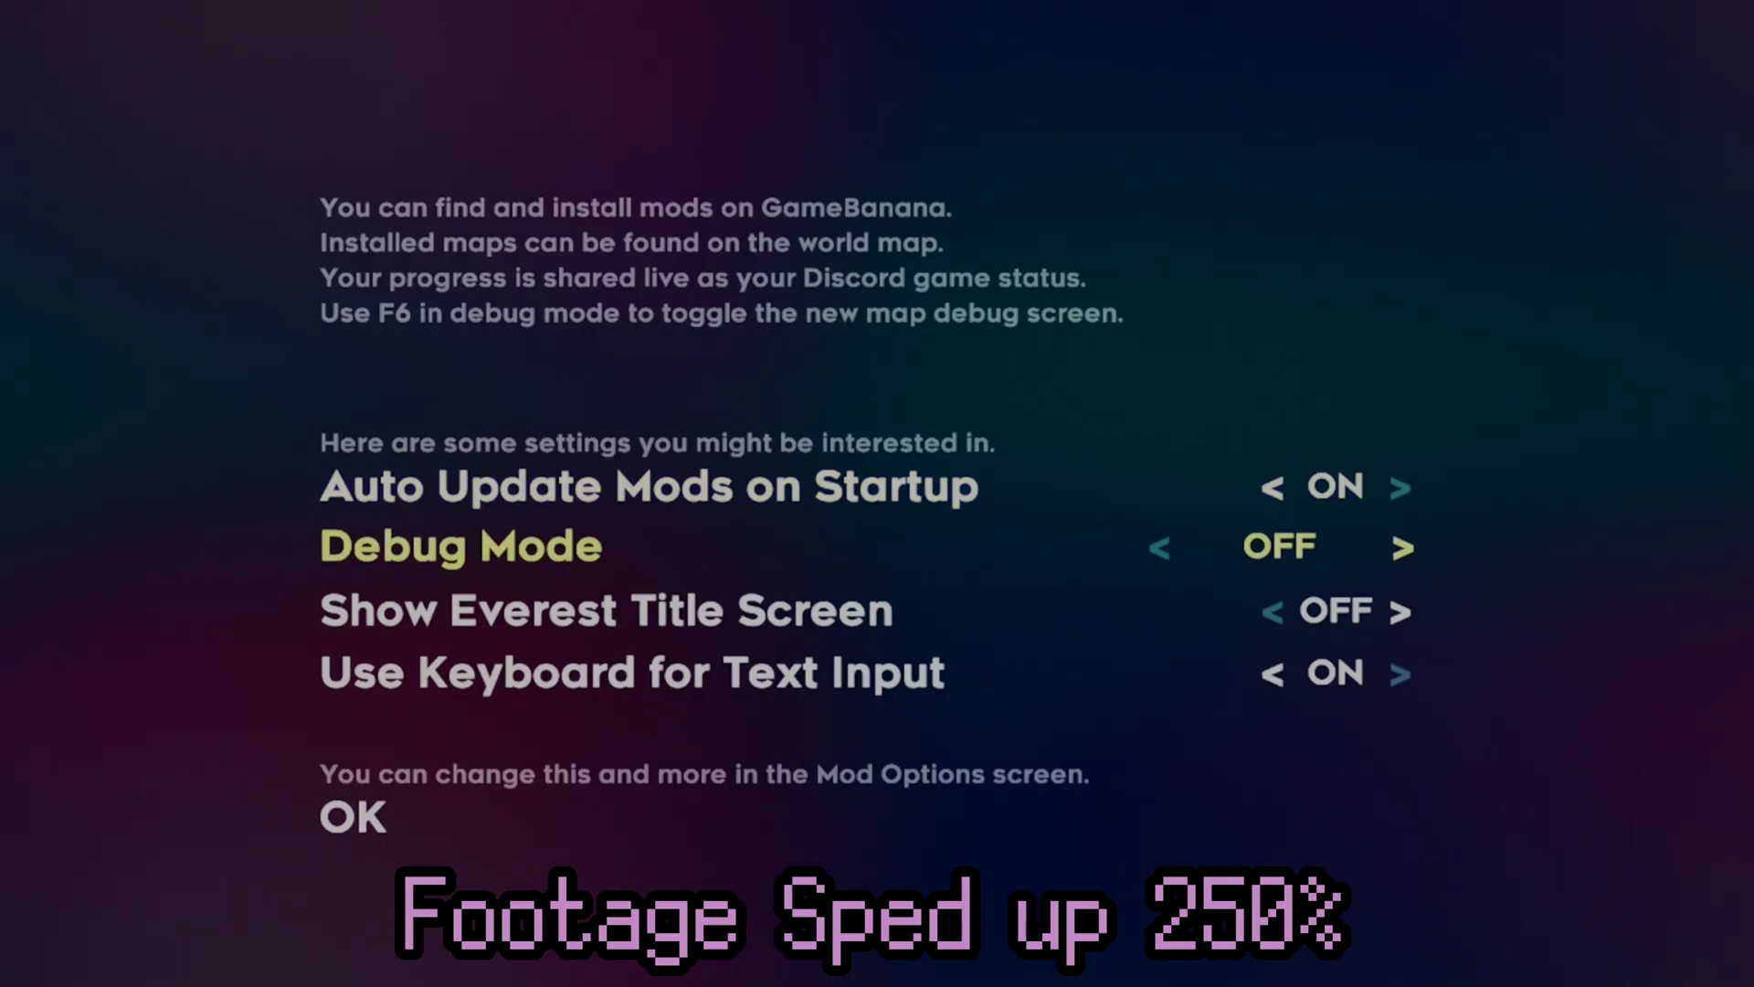
{"action": "key", "text": "Down"}
{"action": "key", "text": "Down"}
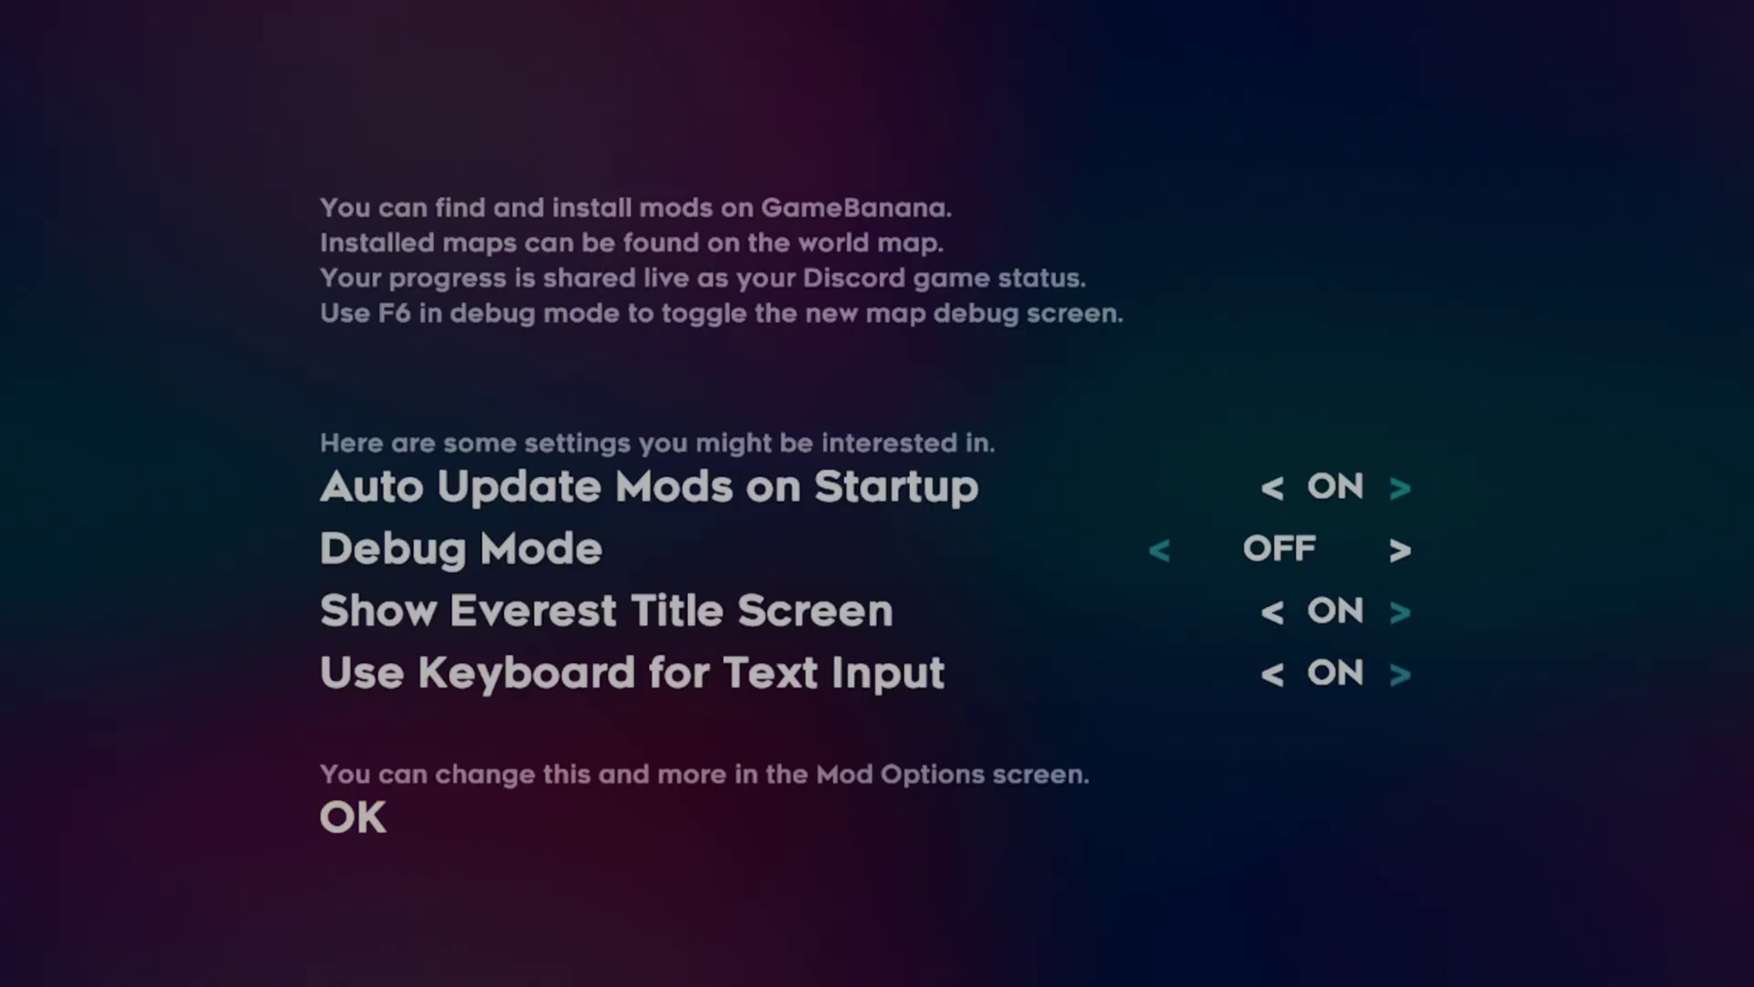
{"action": "key", "text": "Return"}
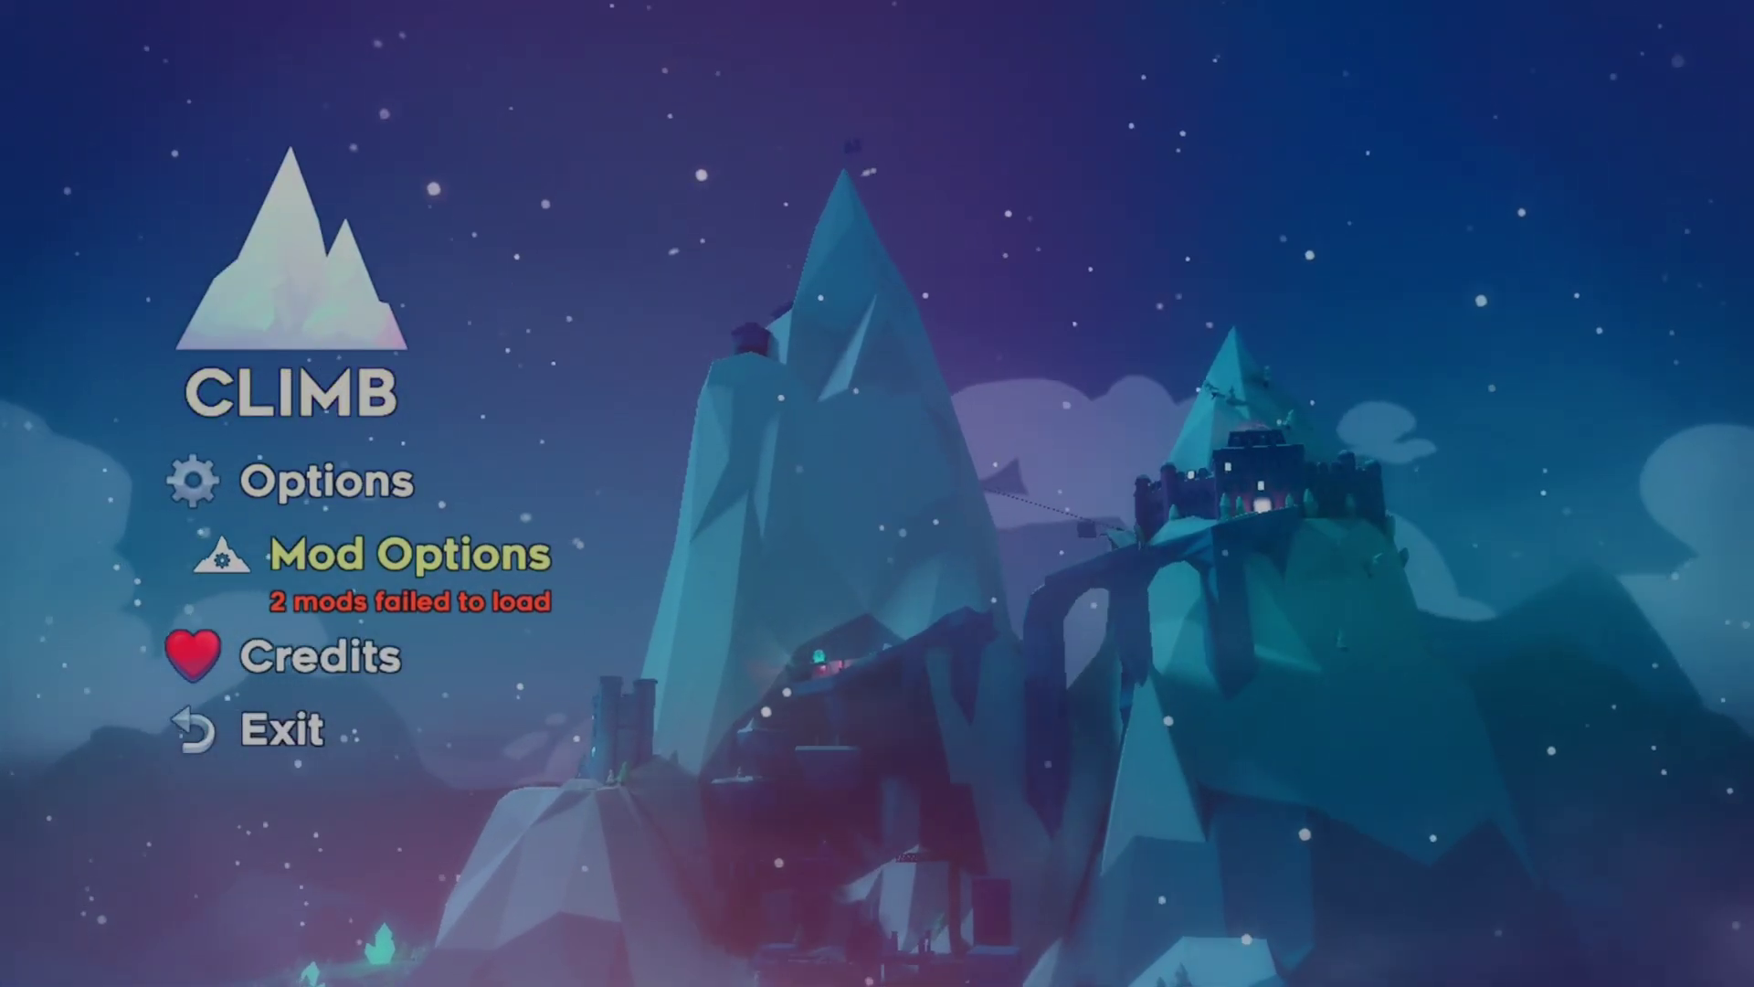
Open the Everest mod options and install the missing dependencies for Glyph and Strawberry Jam
{"action": "key", "text": "Return"}
{"action": "key", "text": "Down"}
{"action": "key", "text": "Up"}
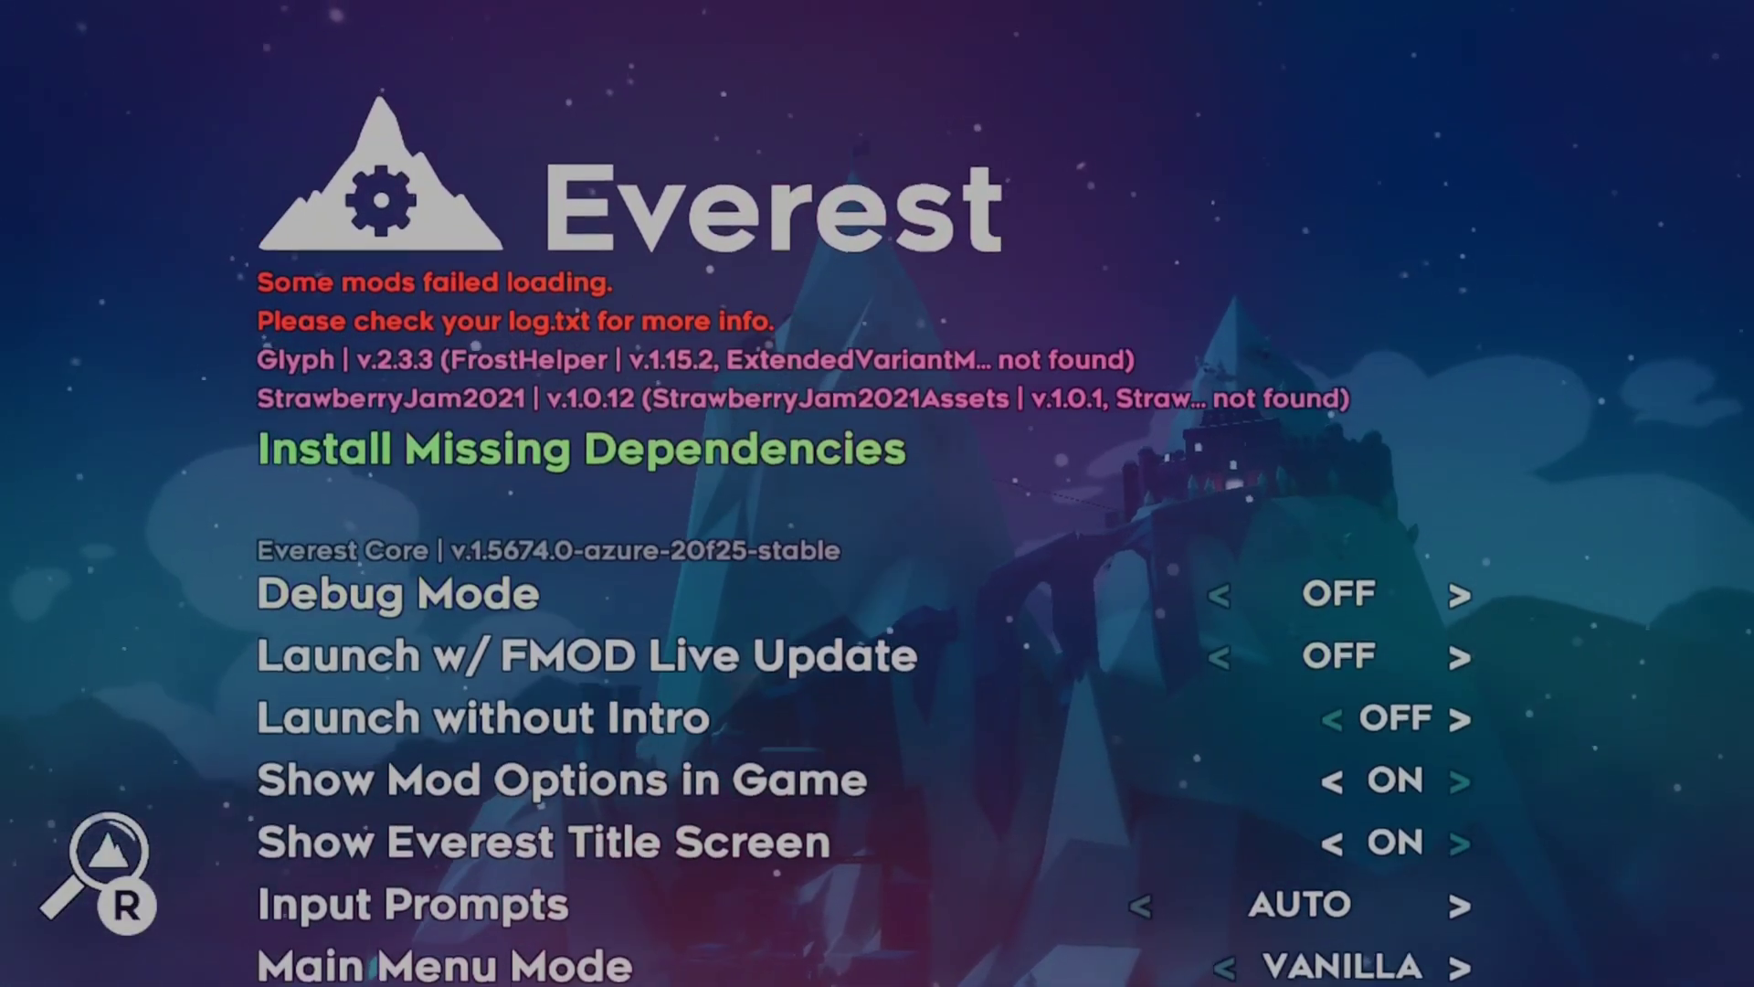
{"action": "key", "text": "Up"}
{"action": "key", "text": "Down"}
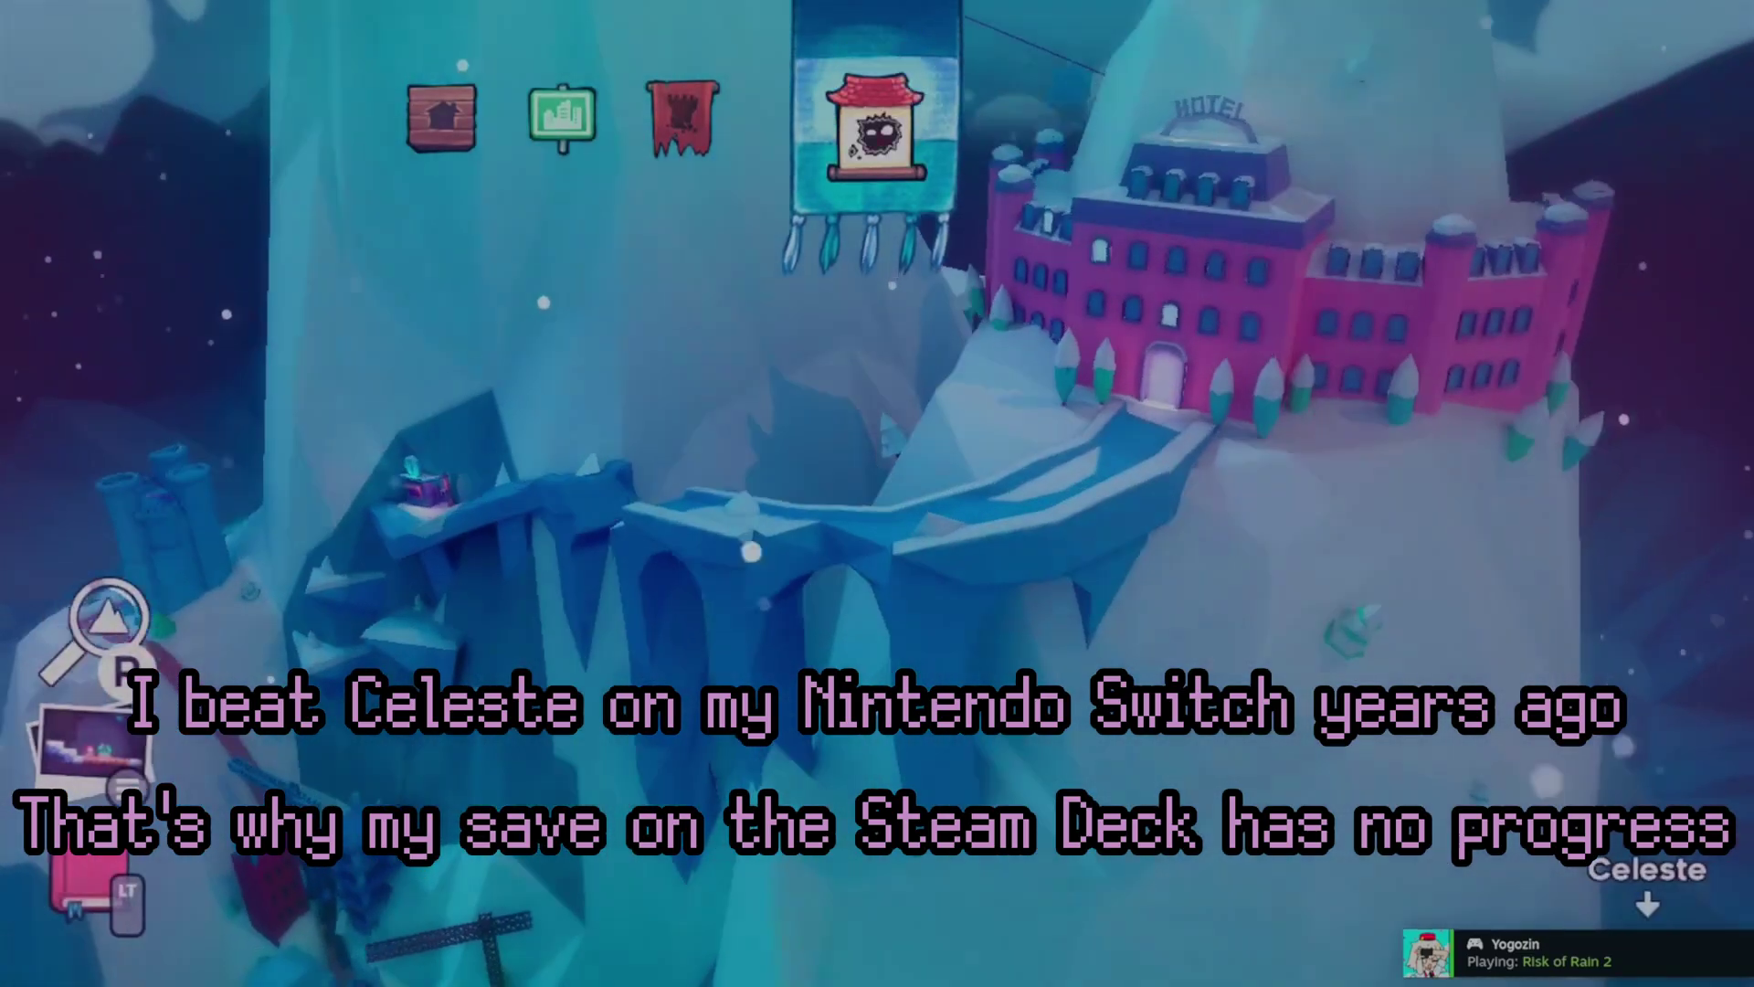
Open the list of maps from all mods from the chapter selection
{"action": "key", "text": "Left"}
{"action": "key", "text": "Left"}
{"action": "key", "text": "Left"}
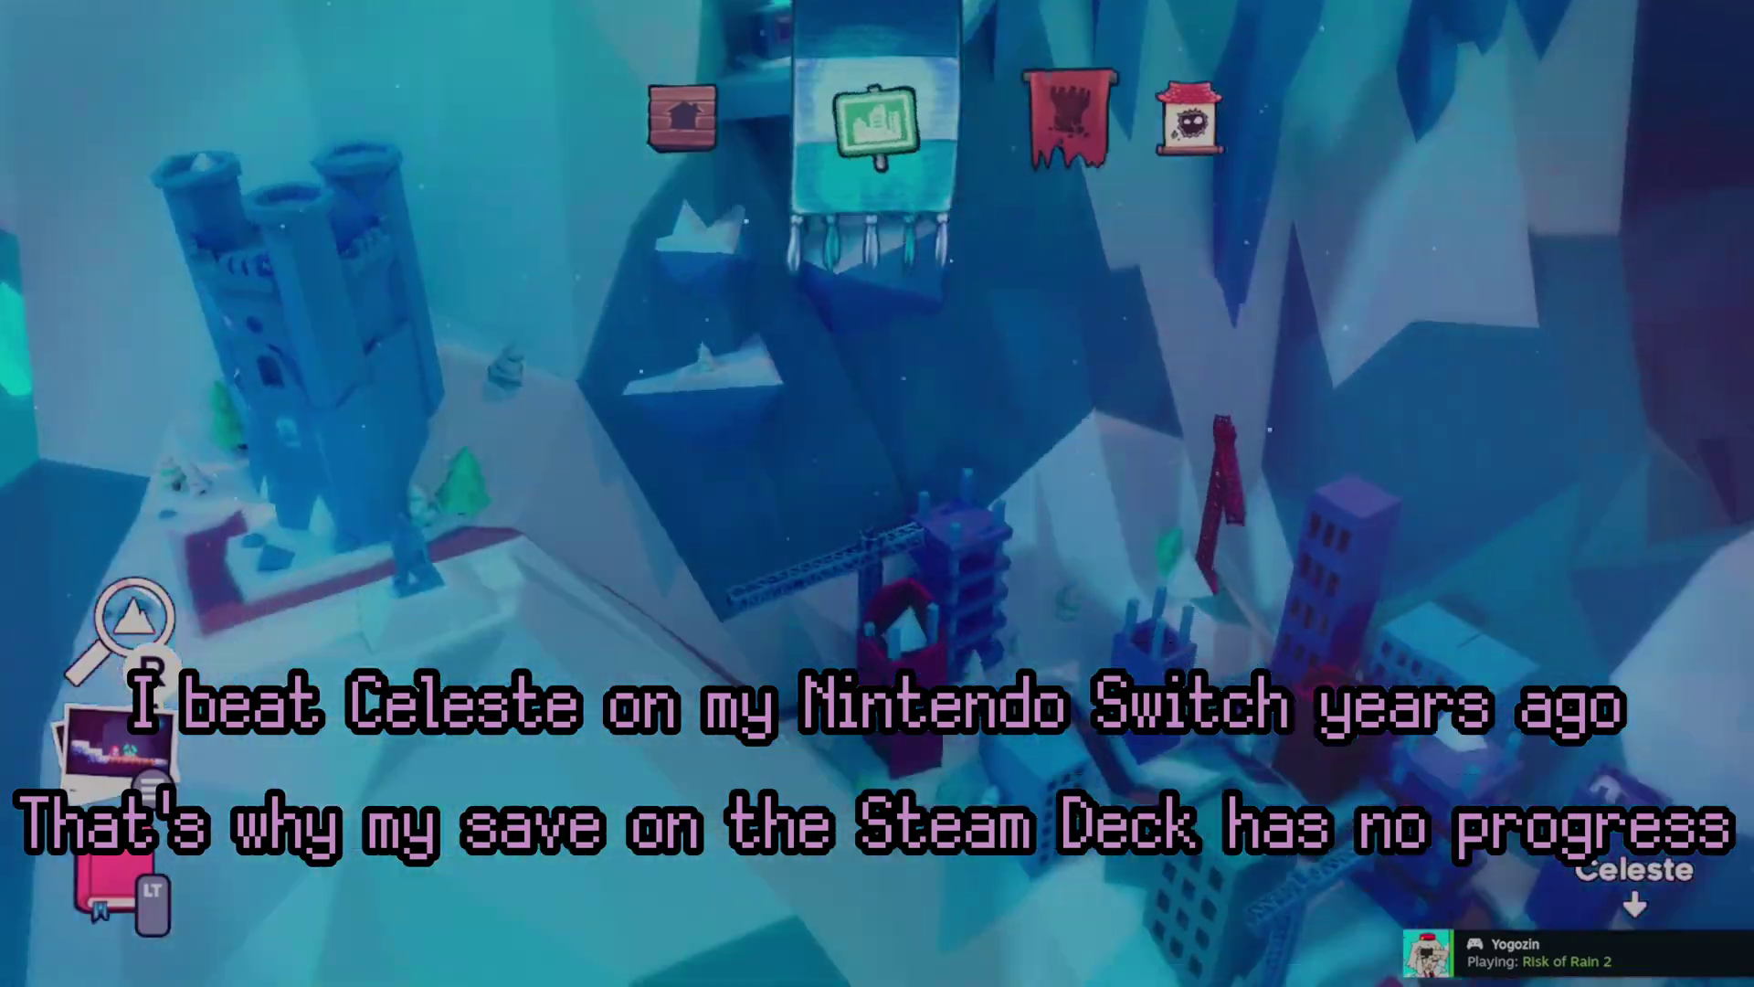
{"action": "key", "text": "Tab"}
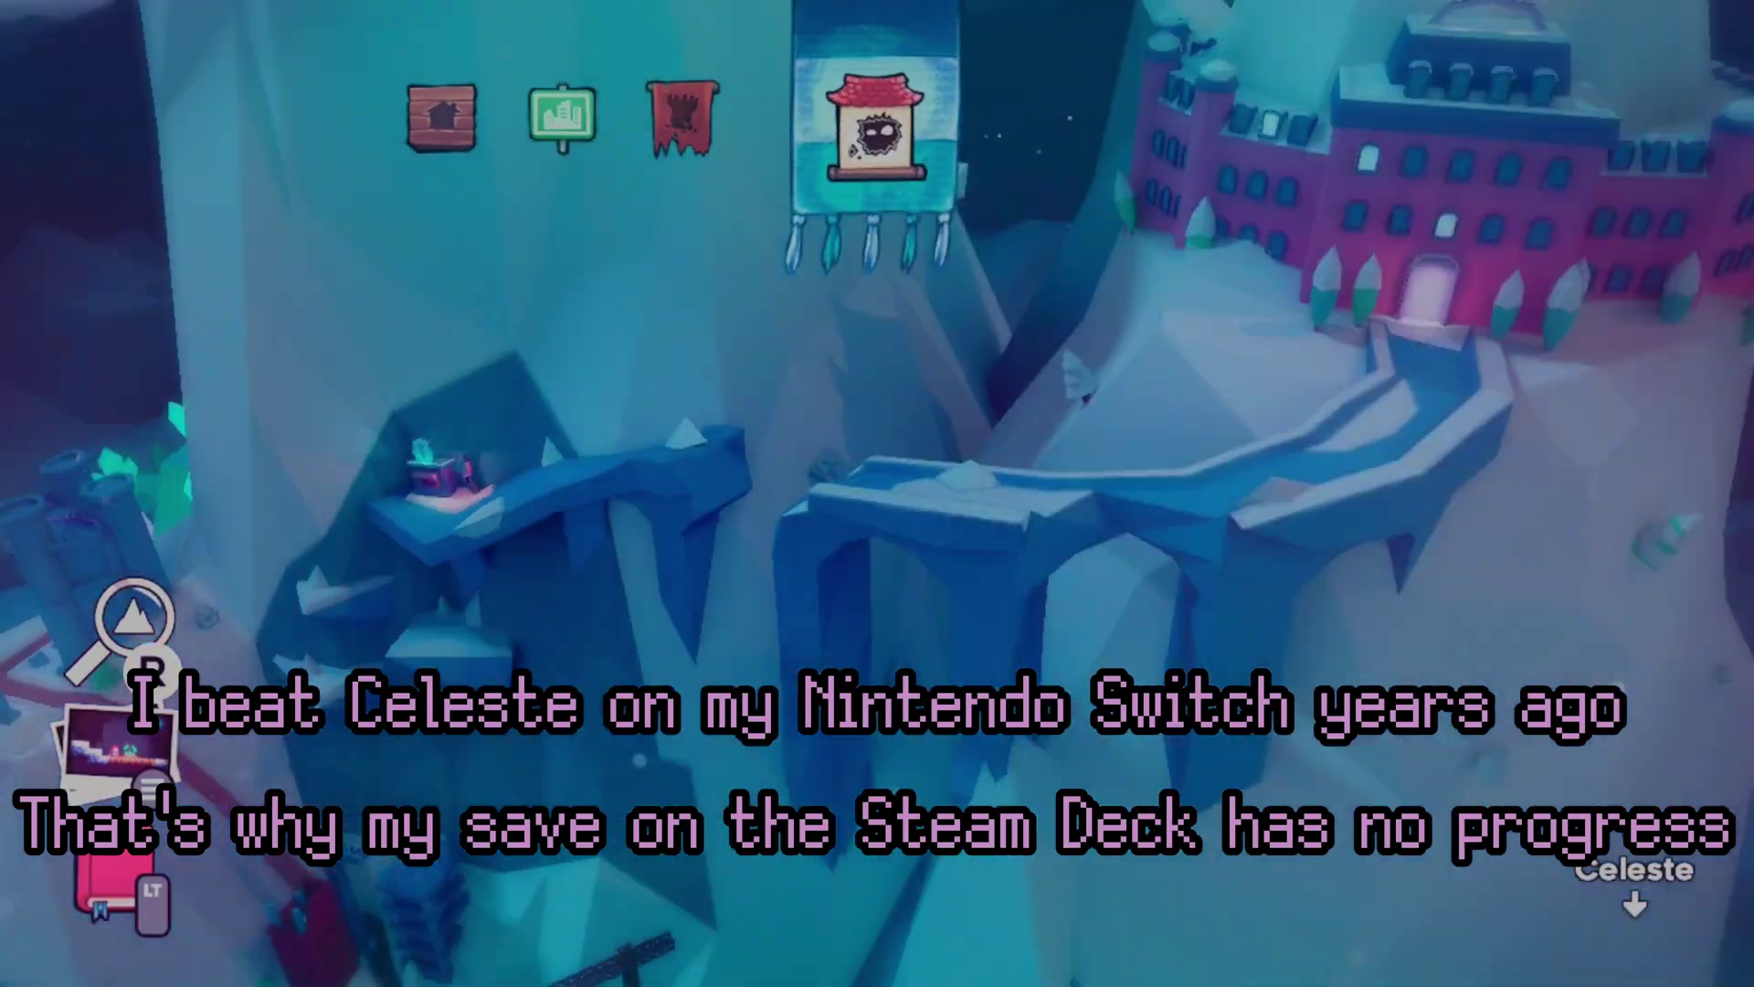
Look through the maps of the installed mods and start a map from the Strawberry Jam Collab
{"action": "key", "text": "Down"}
{"action": "key", "text": "Down"}
{"action": "key", "text": "Down"}
{"action": "key", "text": "Down"}
{"action": "key", "text": "Down"}
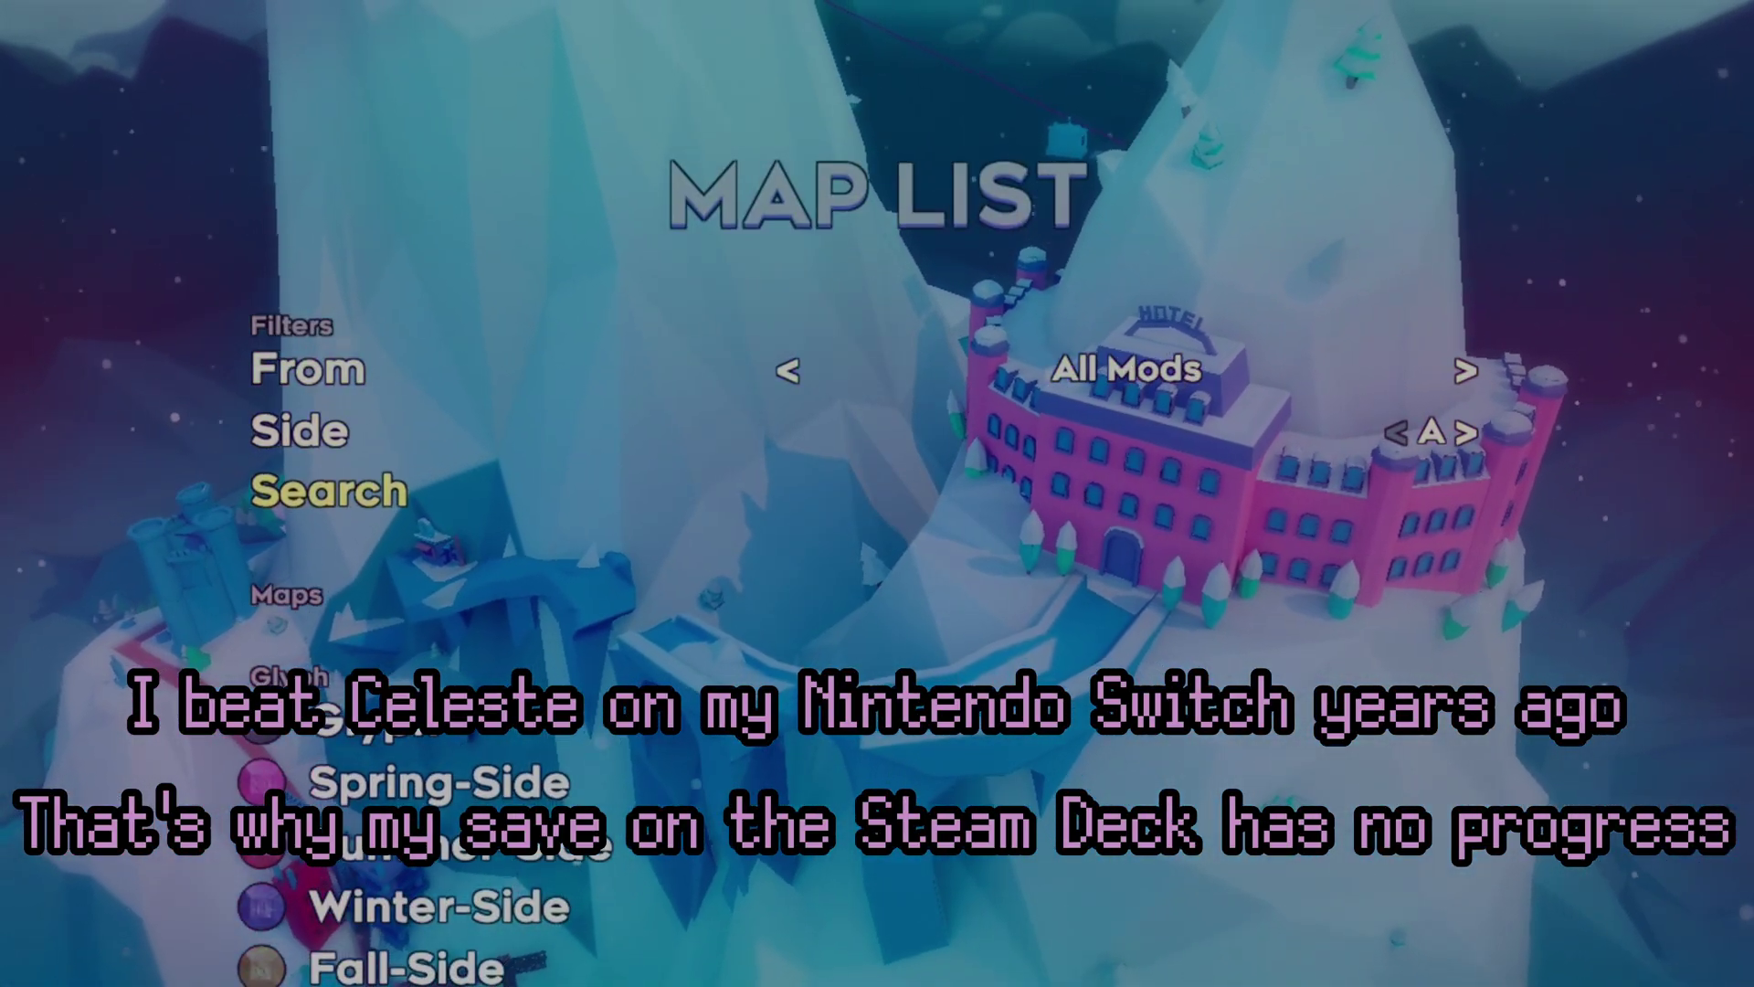
{"action": "key", "text": "Down"}
{"action": "key", "text": "Down"}
{"action": "key", "text": "Down"}
{"action": "key", "text": "Down"}
{"action": "key", "text": "Down"}
{"action": "key", "text": "Down"}
{"action": "key", "text": "Down"}
{"action": "key", "text": "Down"}
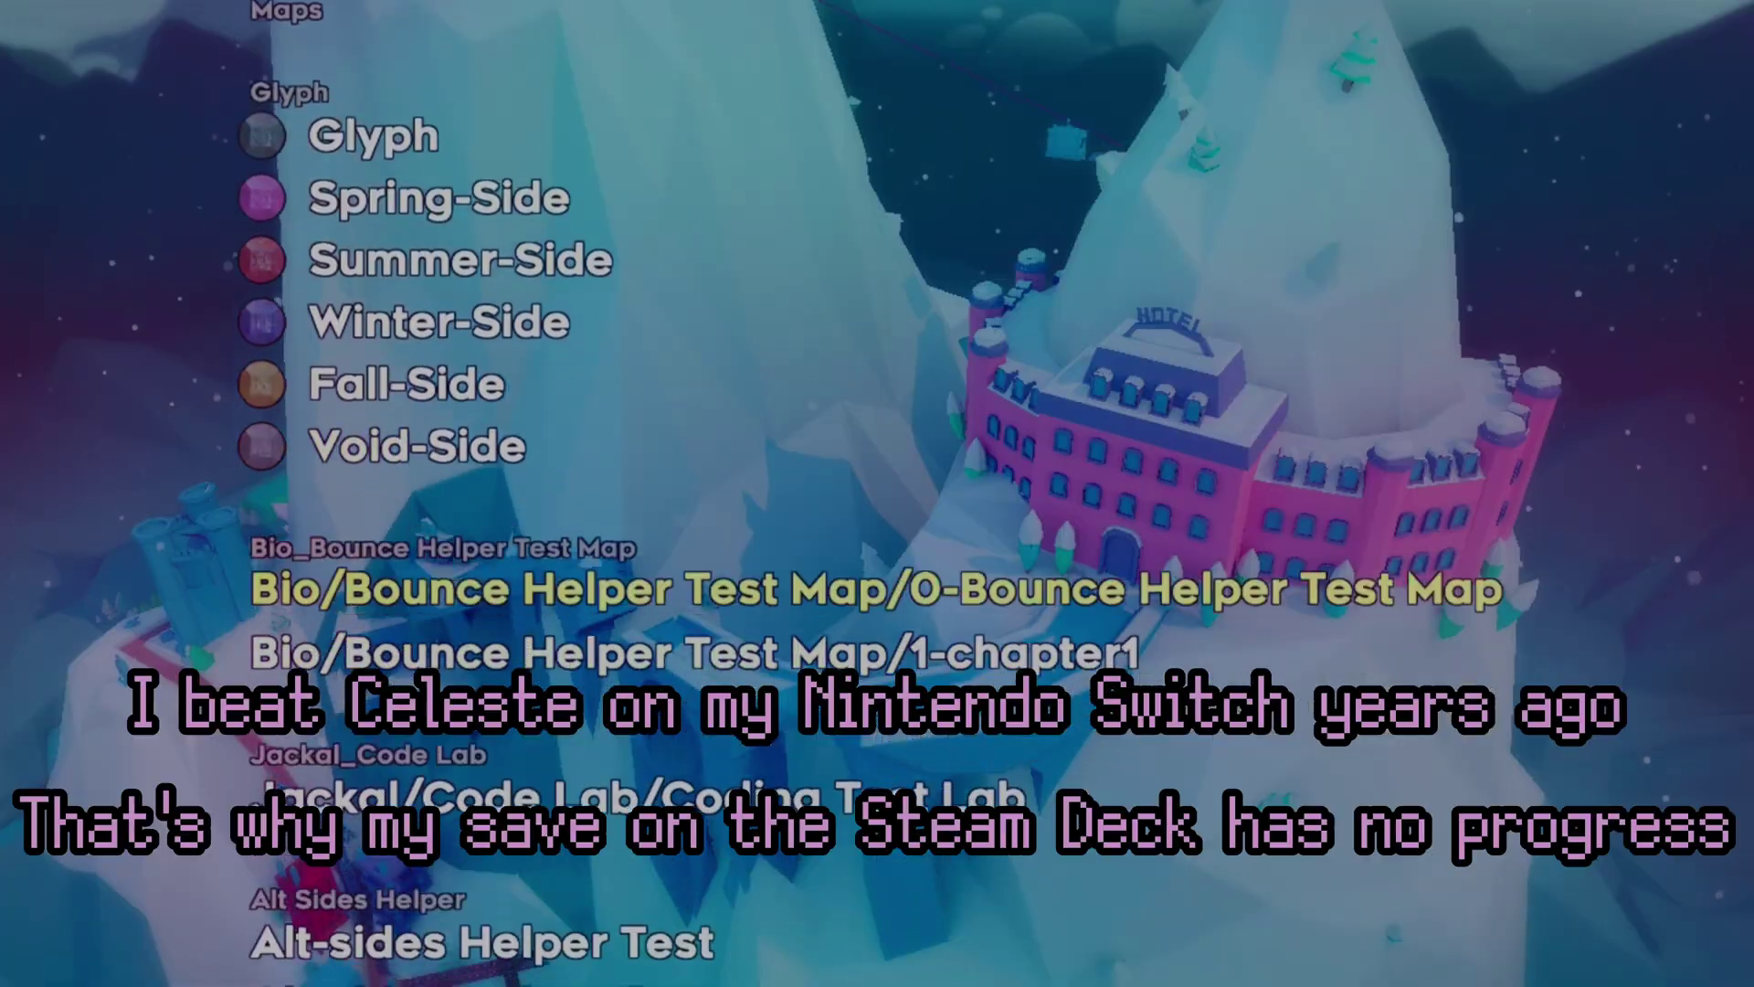
{"action": "key", "text": "Down"}
{"action": "key", "text": "Down"}
{"action": "key", "text": "Down"}
{"action": "key", "text": "Down"}
{"action": "key", "text": "Down"}
{"action": "key", "text": "Down"}
{"action": "key", "text": "Down"}
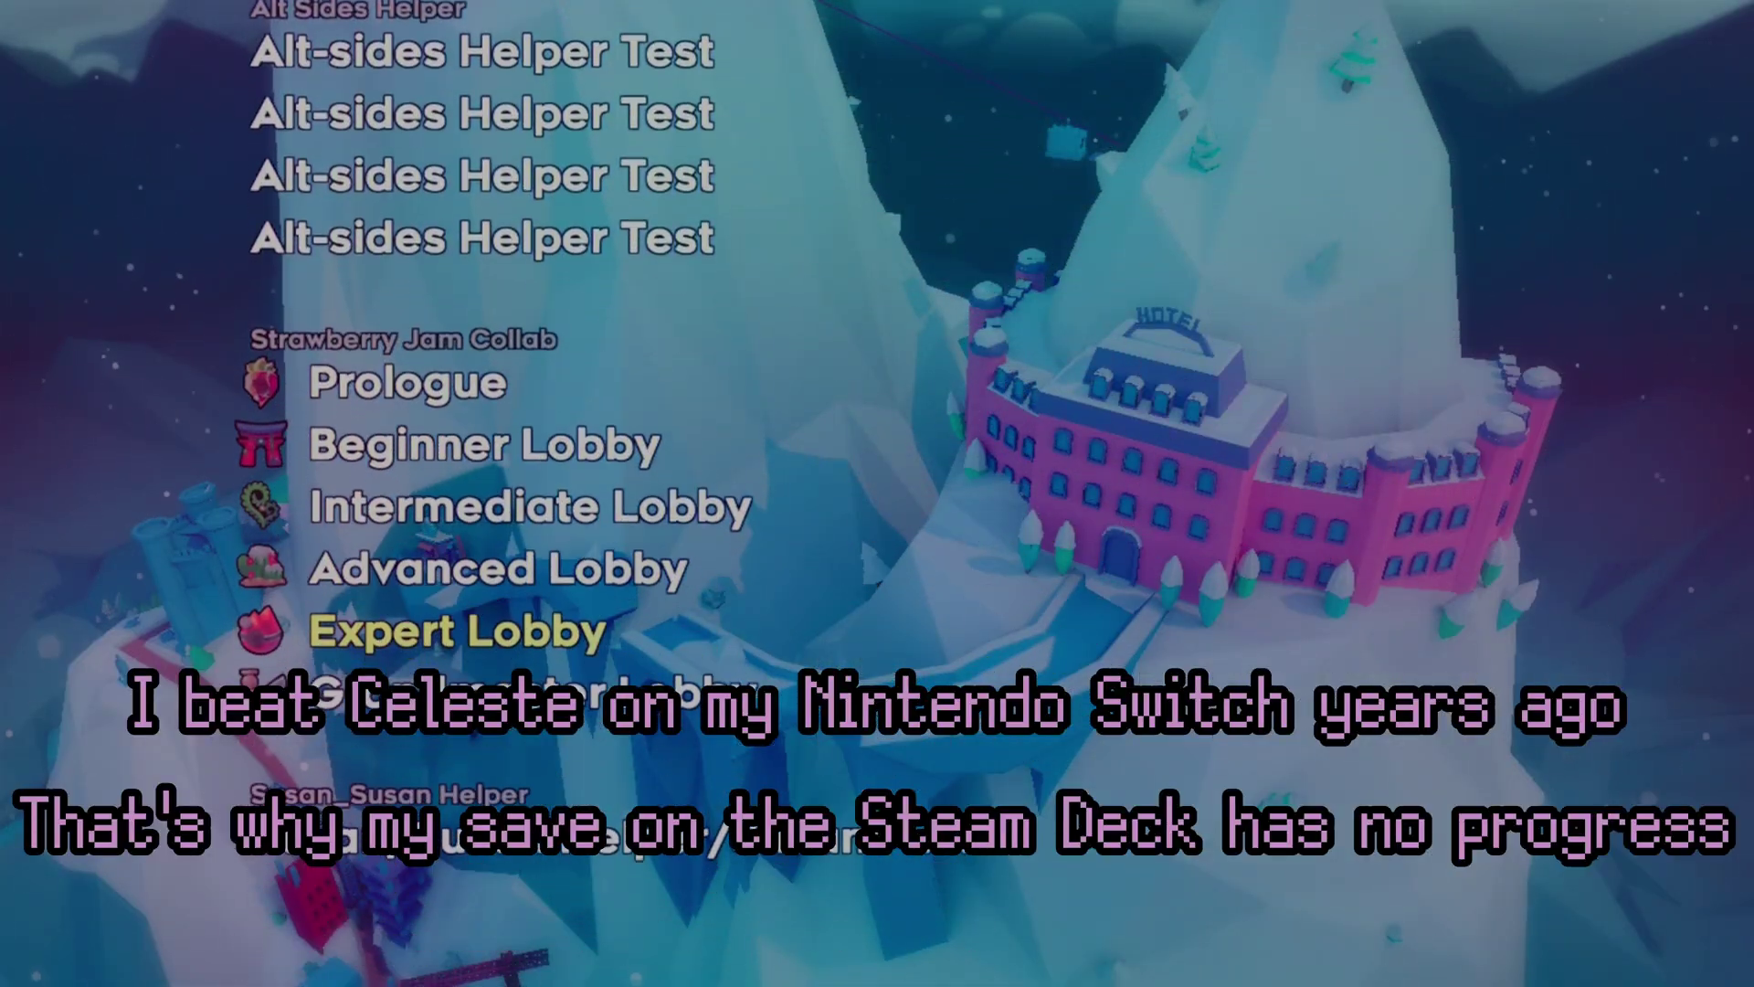
{"action": "key", "text": "Up"}
{"action": "key", "text": "Up"}
{"action": "key", "text": "Up"}
{"action": "key", "text": "Return"}
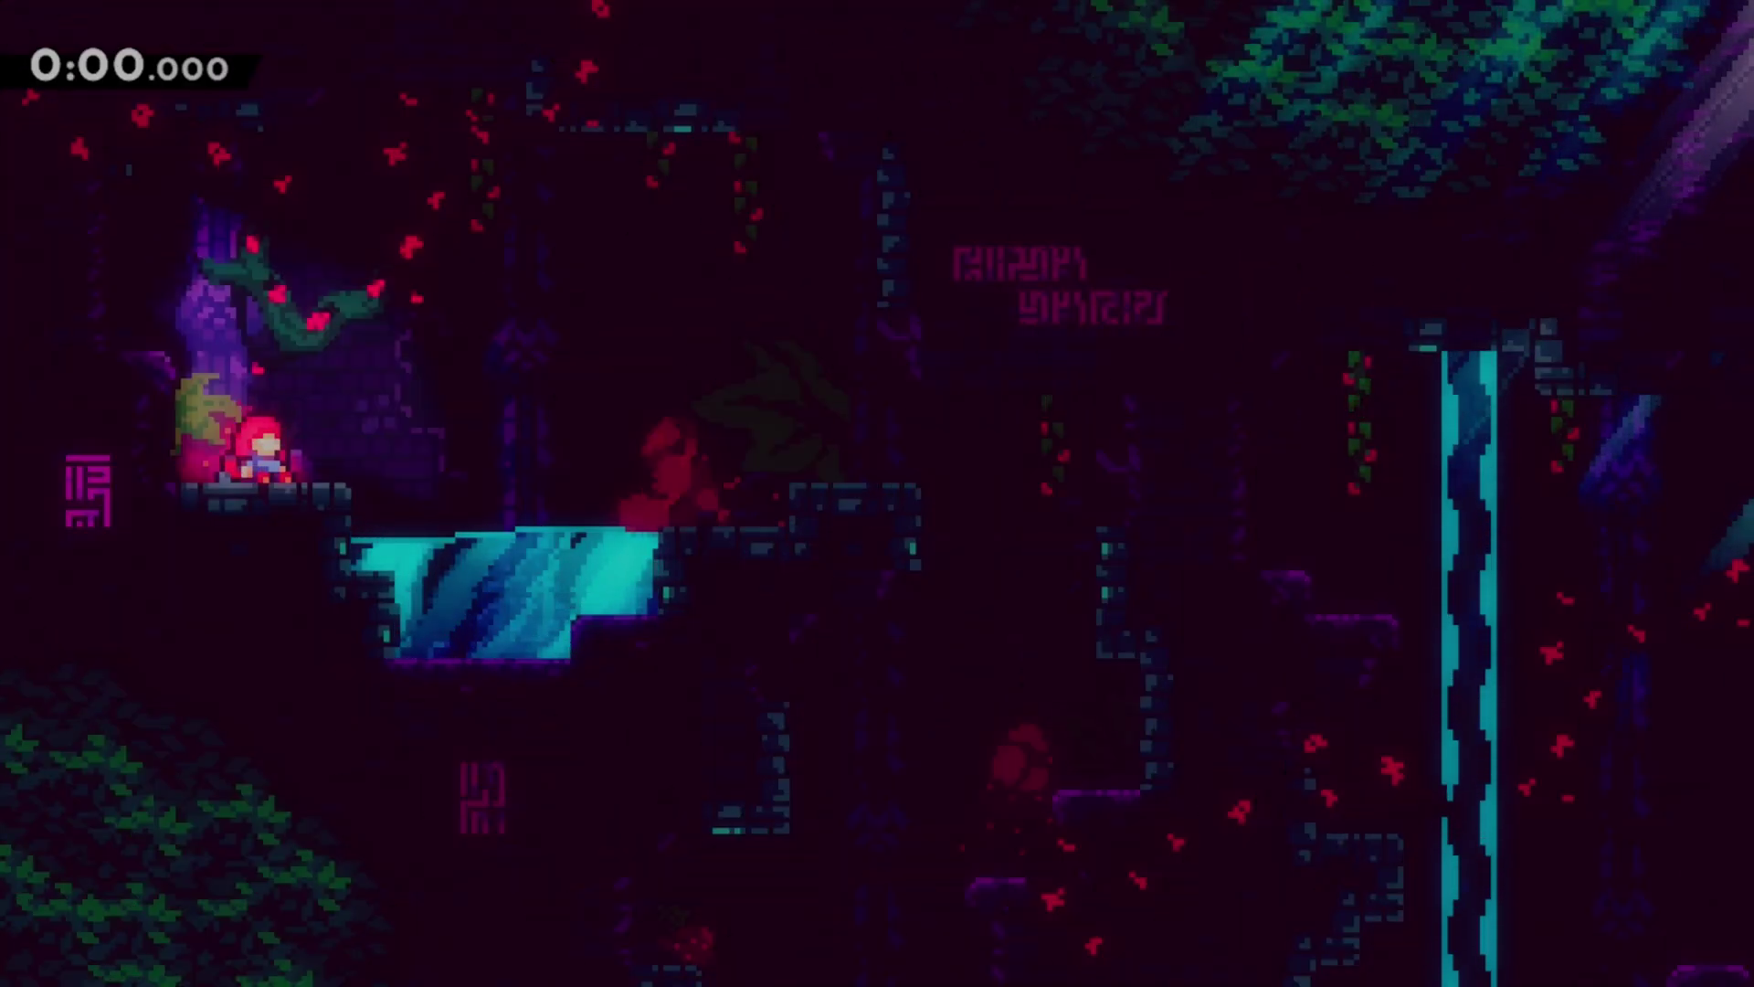
{"action": "key", "text": "Right"}
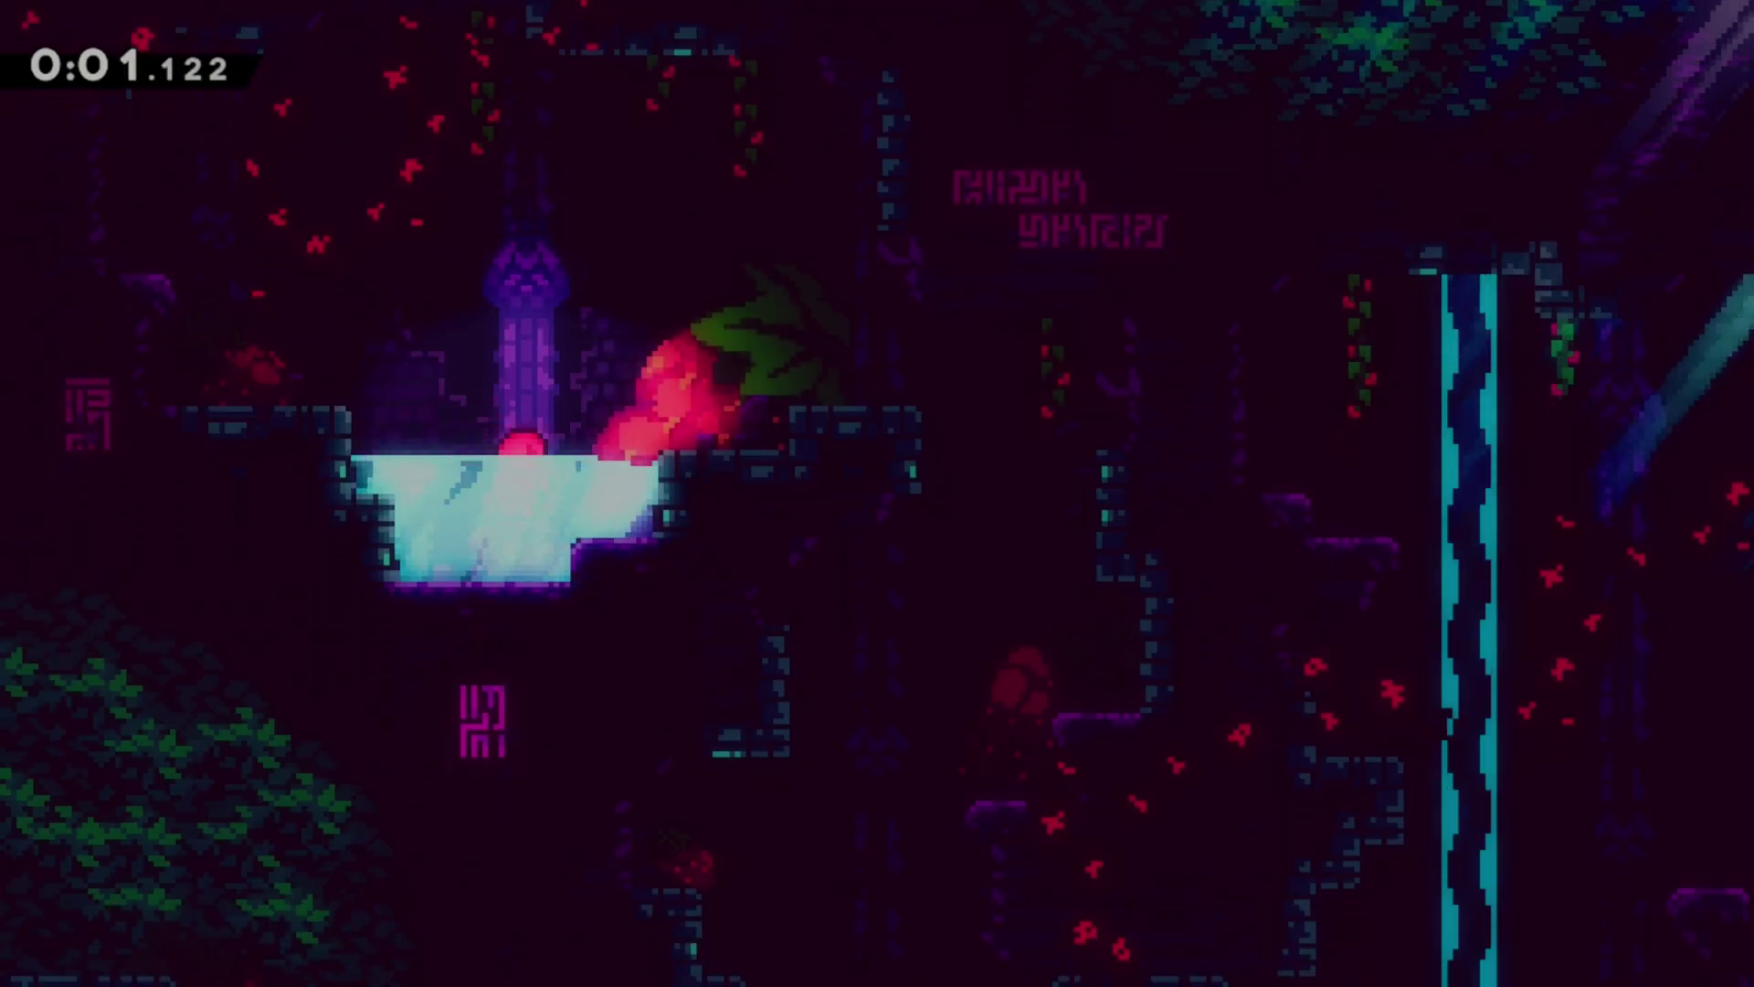
{"action": "key", "text": "c"}
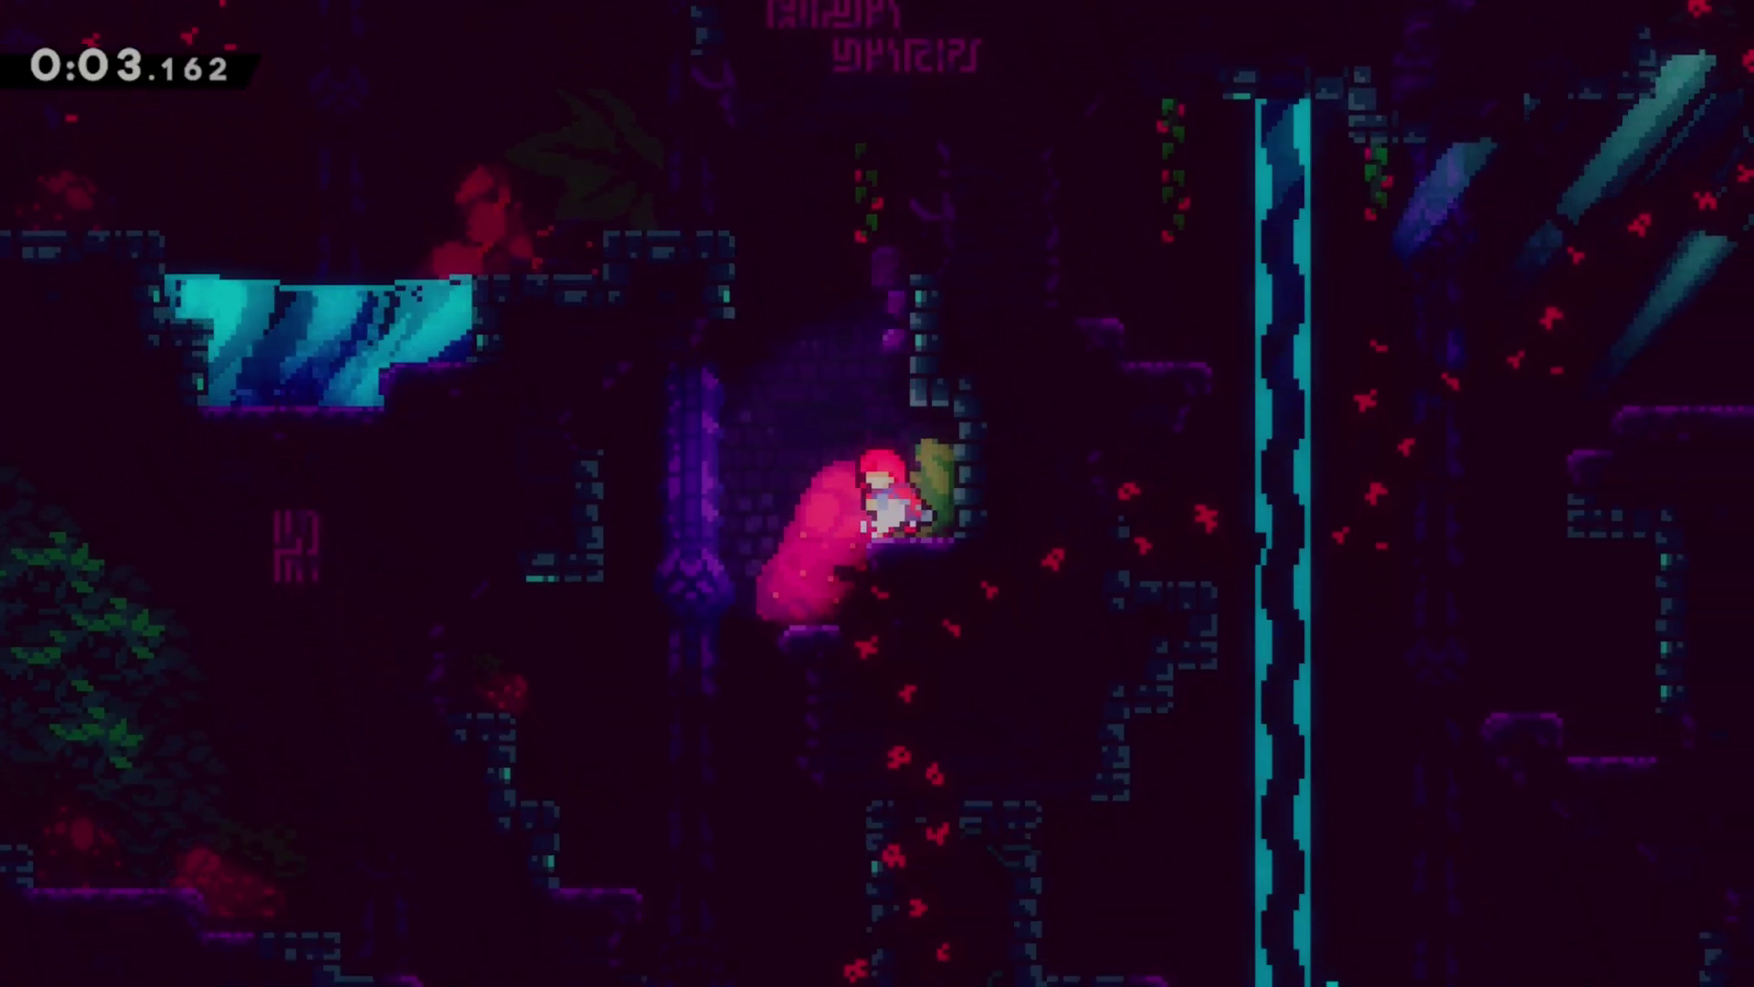
{"action": "key", "text": "Left"}
{"action": "key", "text": "Right"}
{"action": "key", "text": "c"}
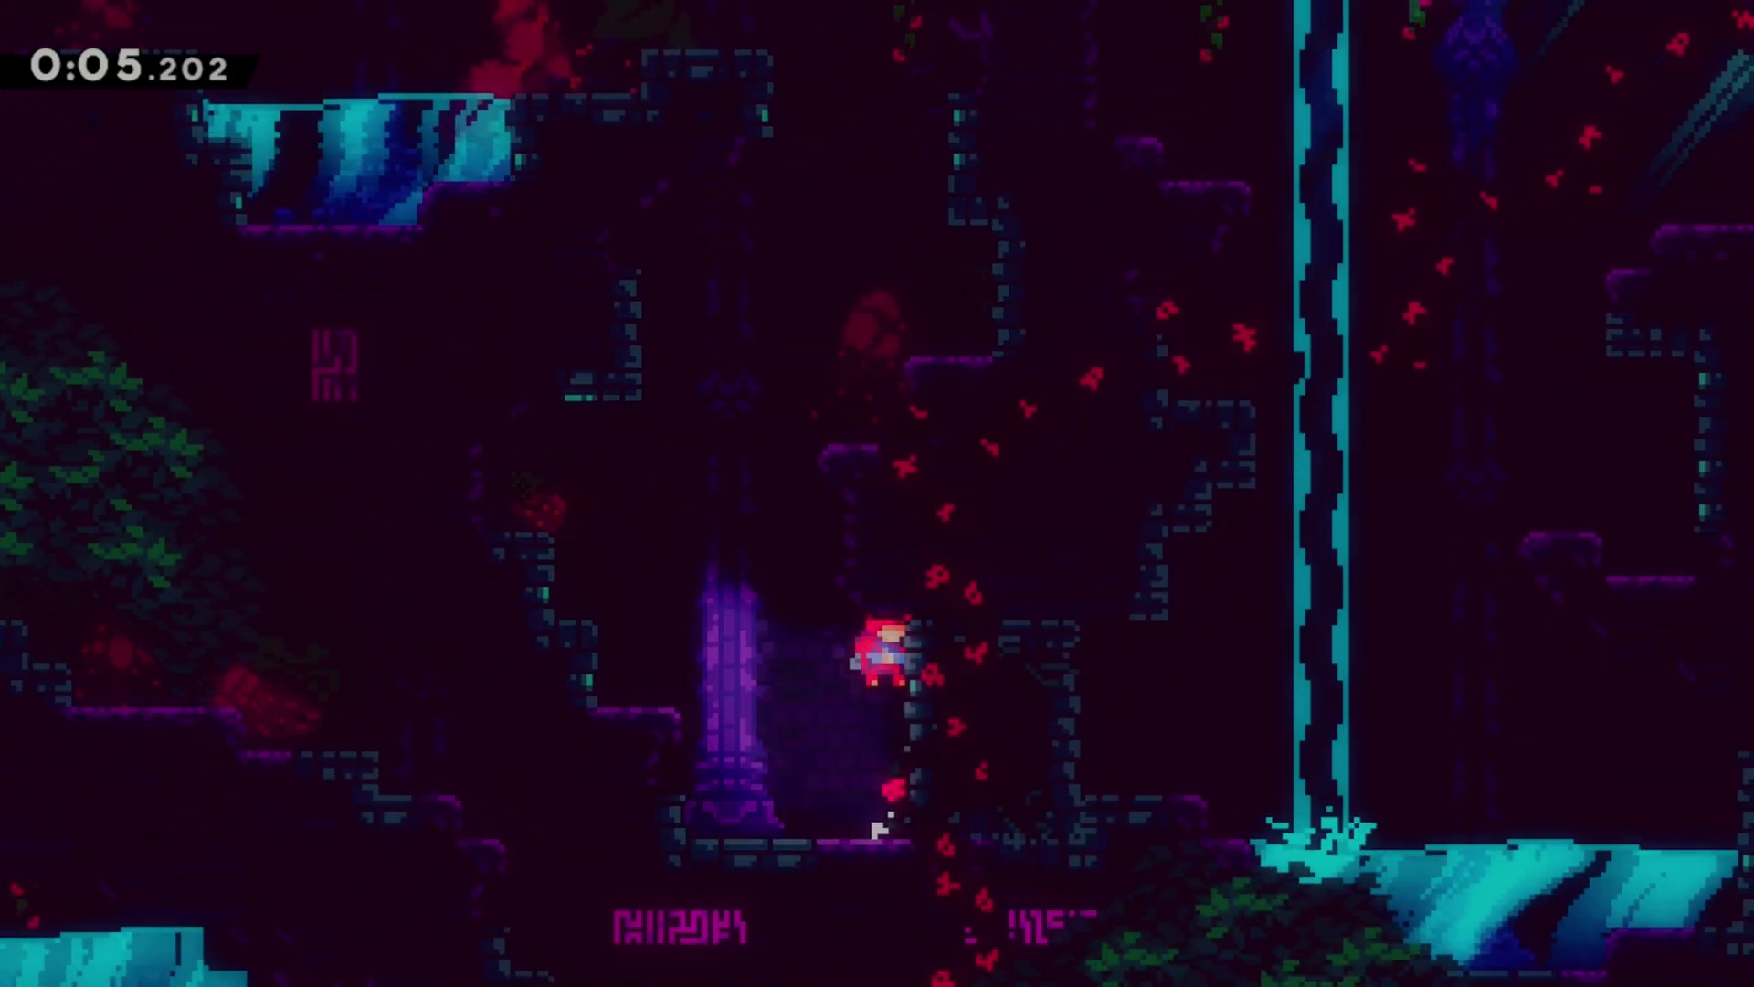
{"action": "key", "text": "Left"}
{"action": "key", "text": "Right"}
{"action": "key", "text": "x"}
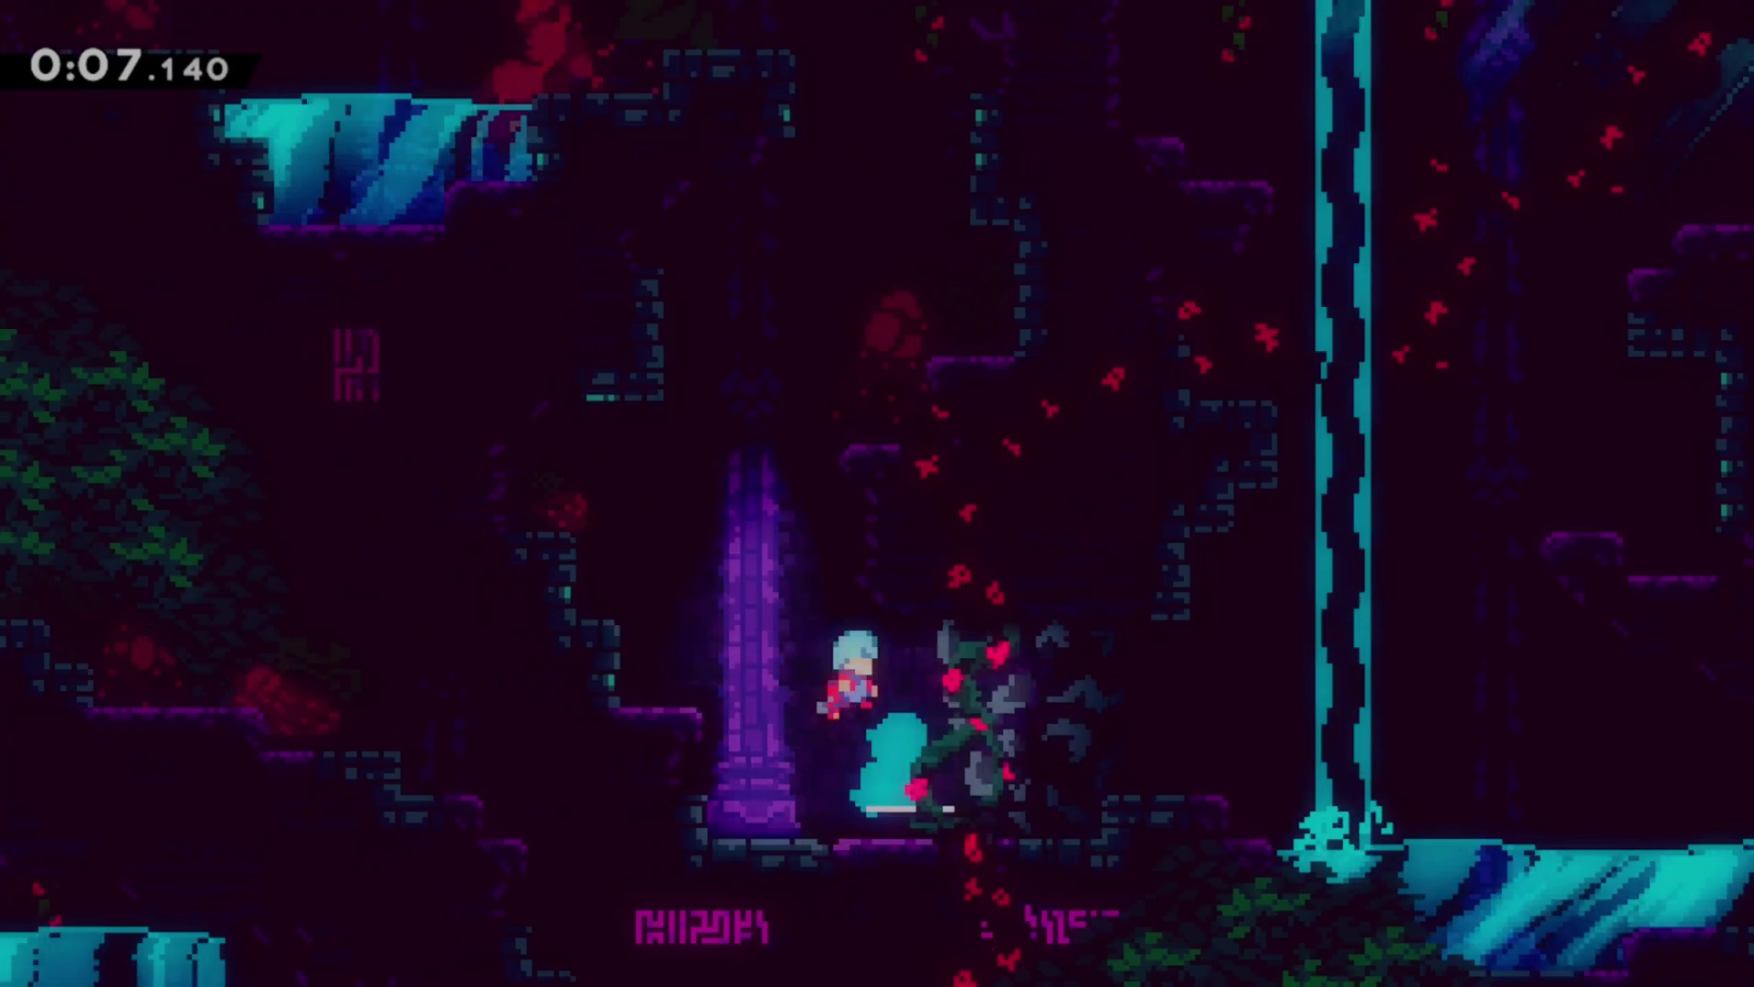
{"action": "key", "text": "Right"}
{"action": "key", "text": "c"}
{"action": "key", "text": "Right"}
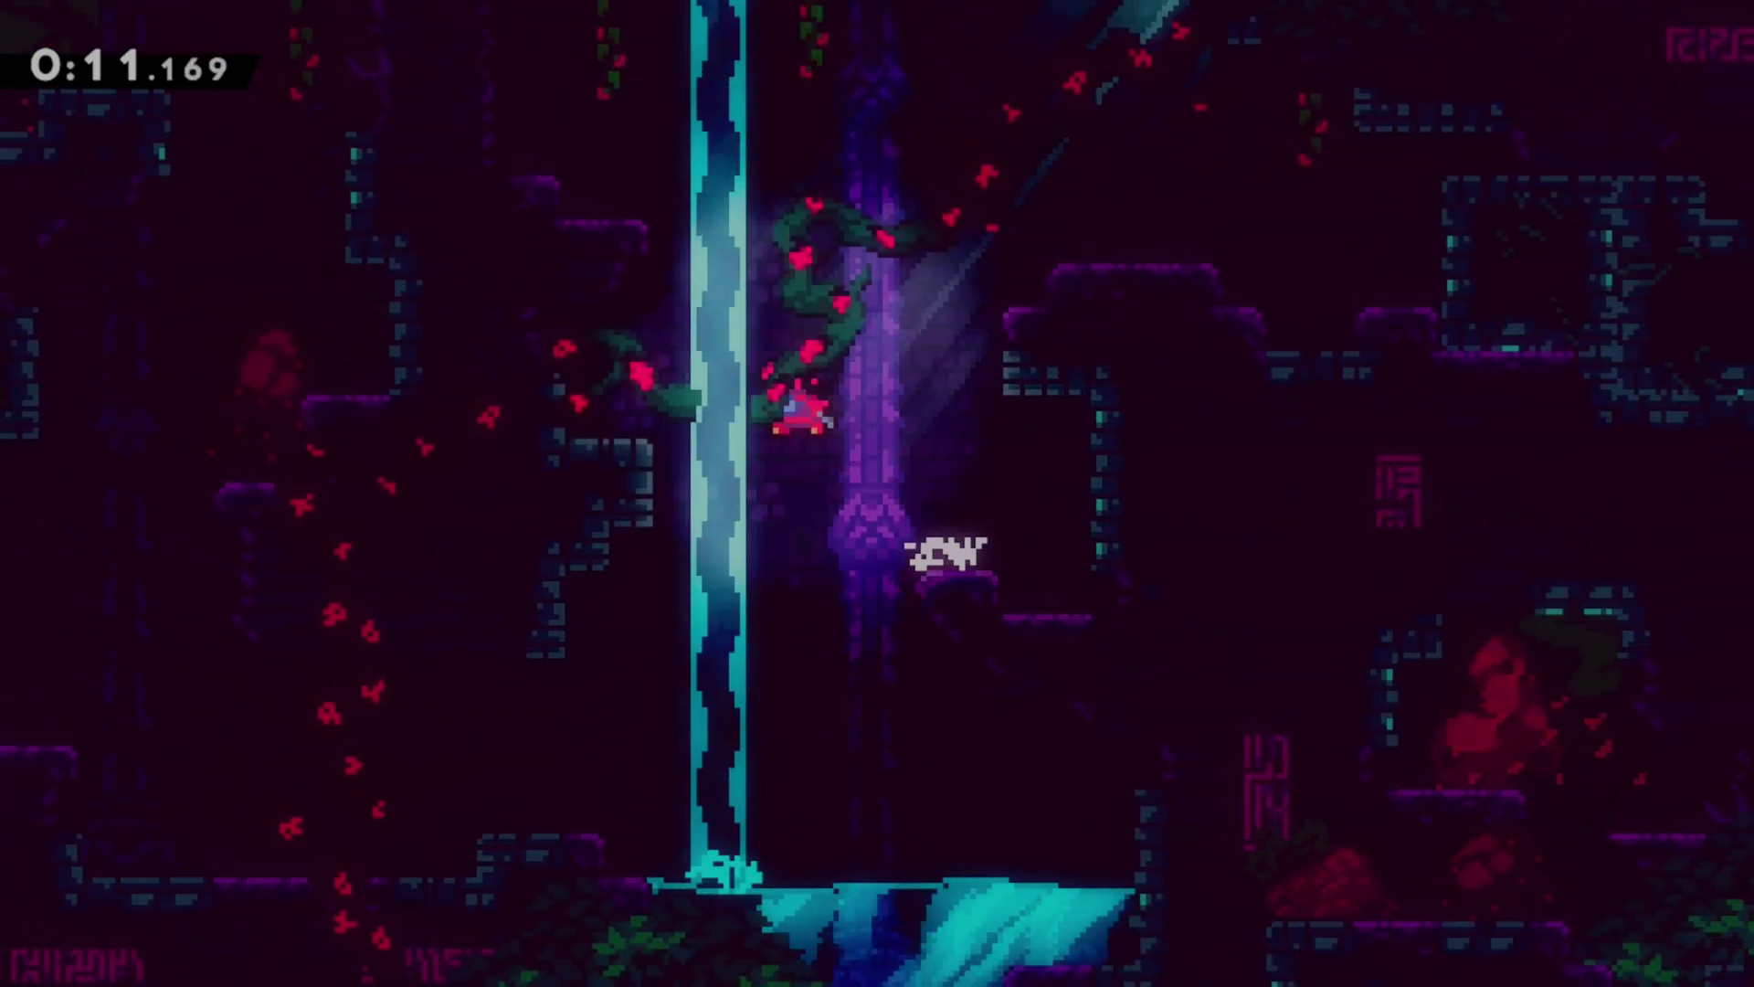
{"action": "key", "text": "c"}
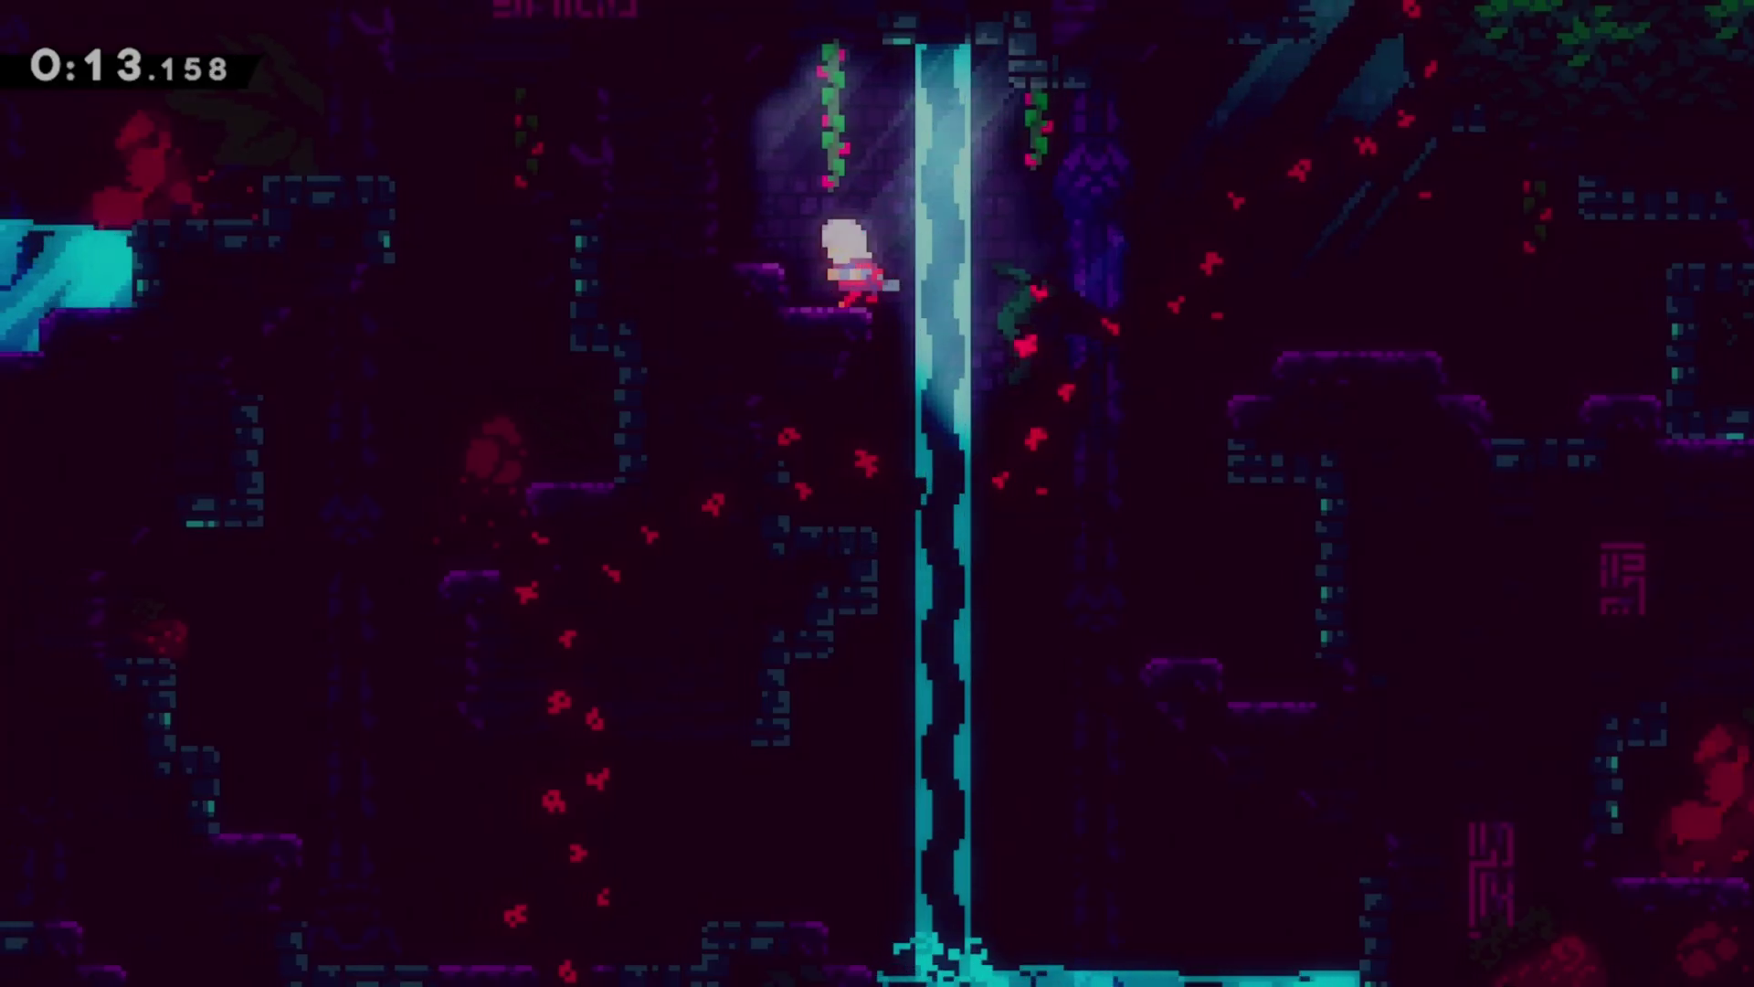
{"action": "key", "text": "x"}
{"action": "key", "text": "Right"}
{"action": "key", "text": "c"}
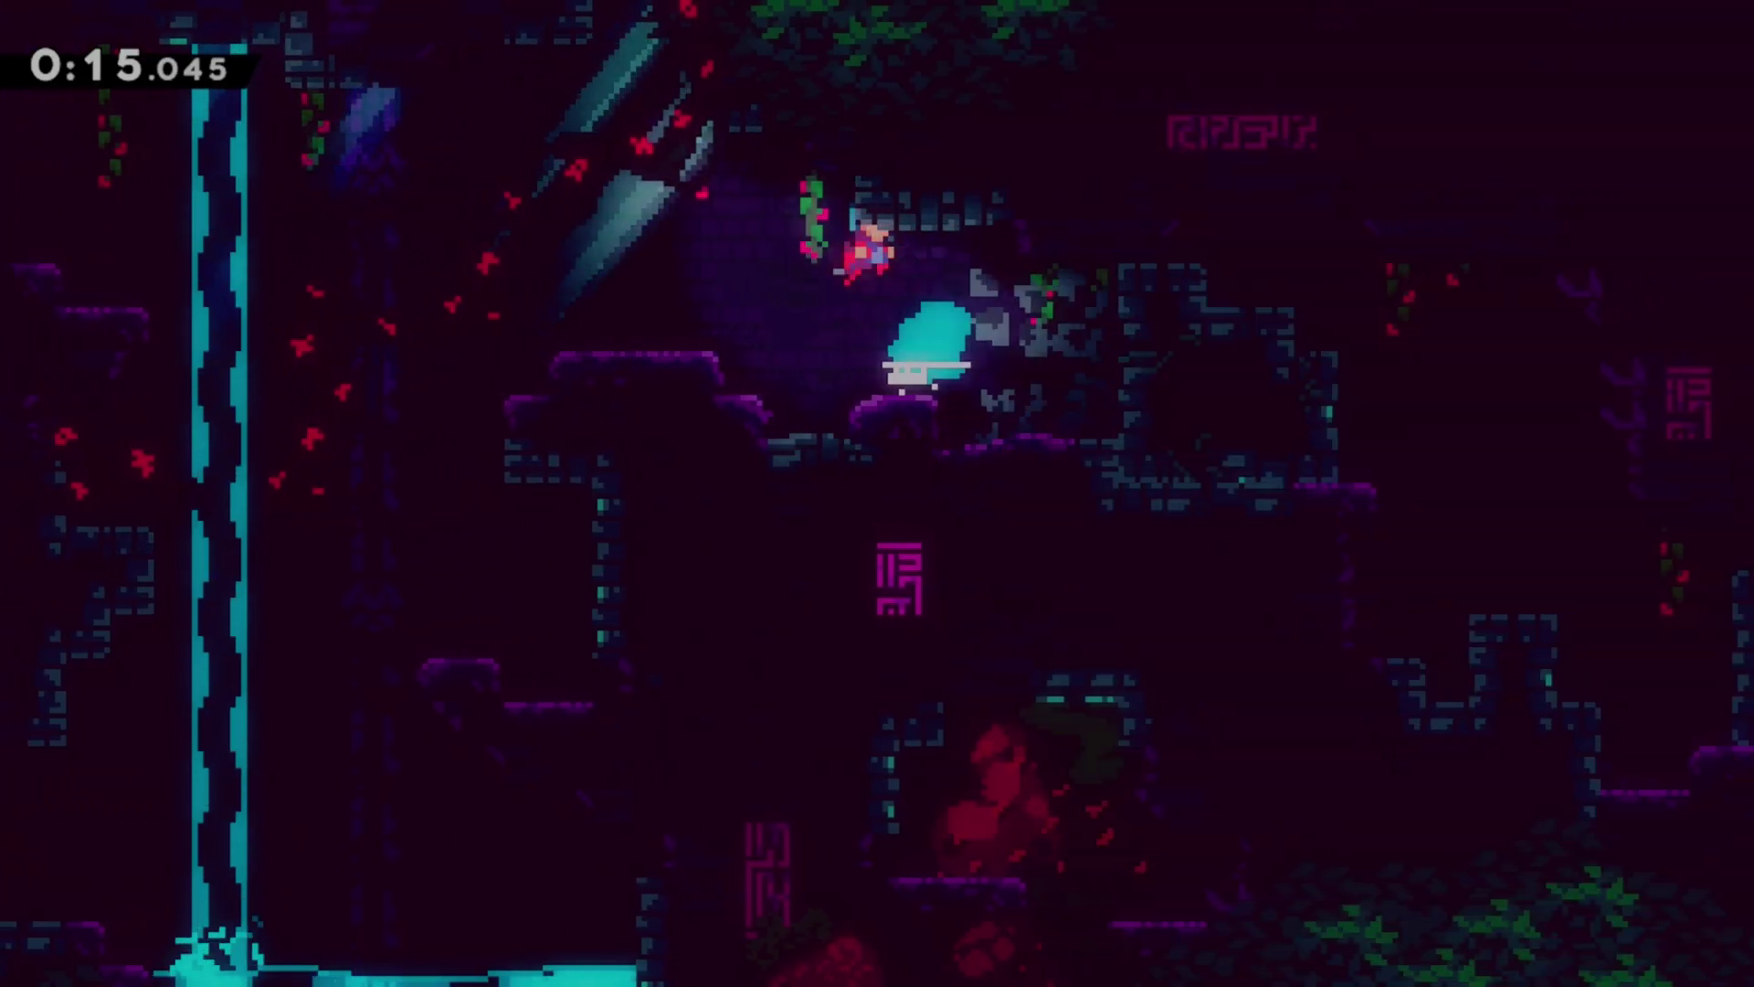
{"action": "key", "text": "Right"}
{"action": "key", "text": "c"}
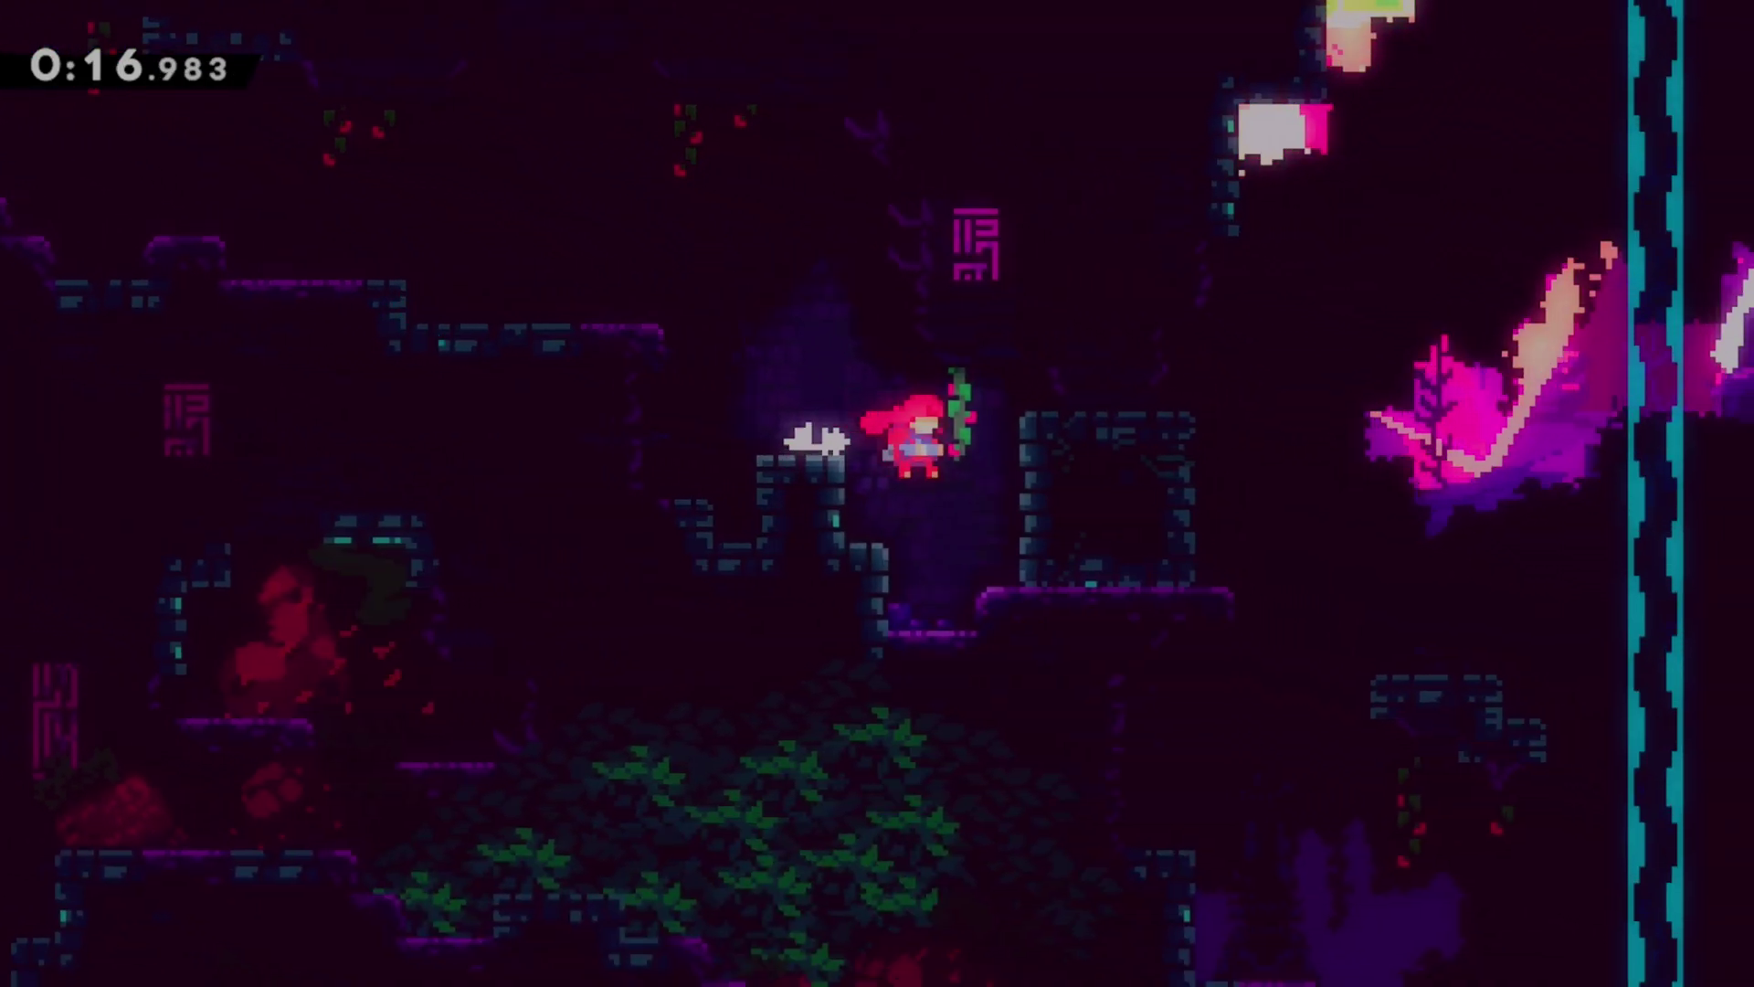
{"action": "key", "text": "Right"}
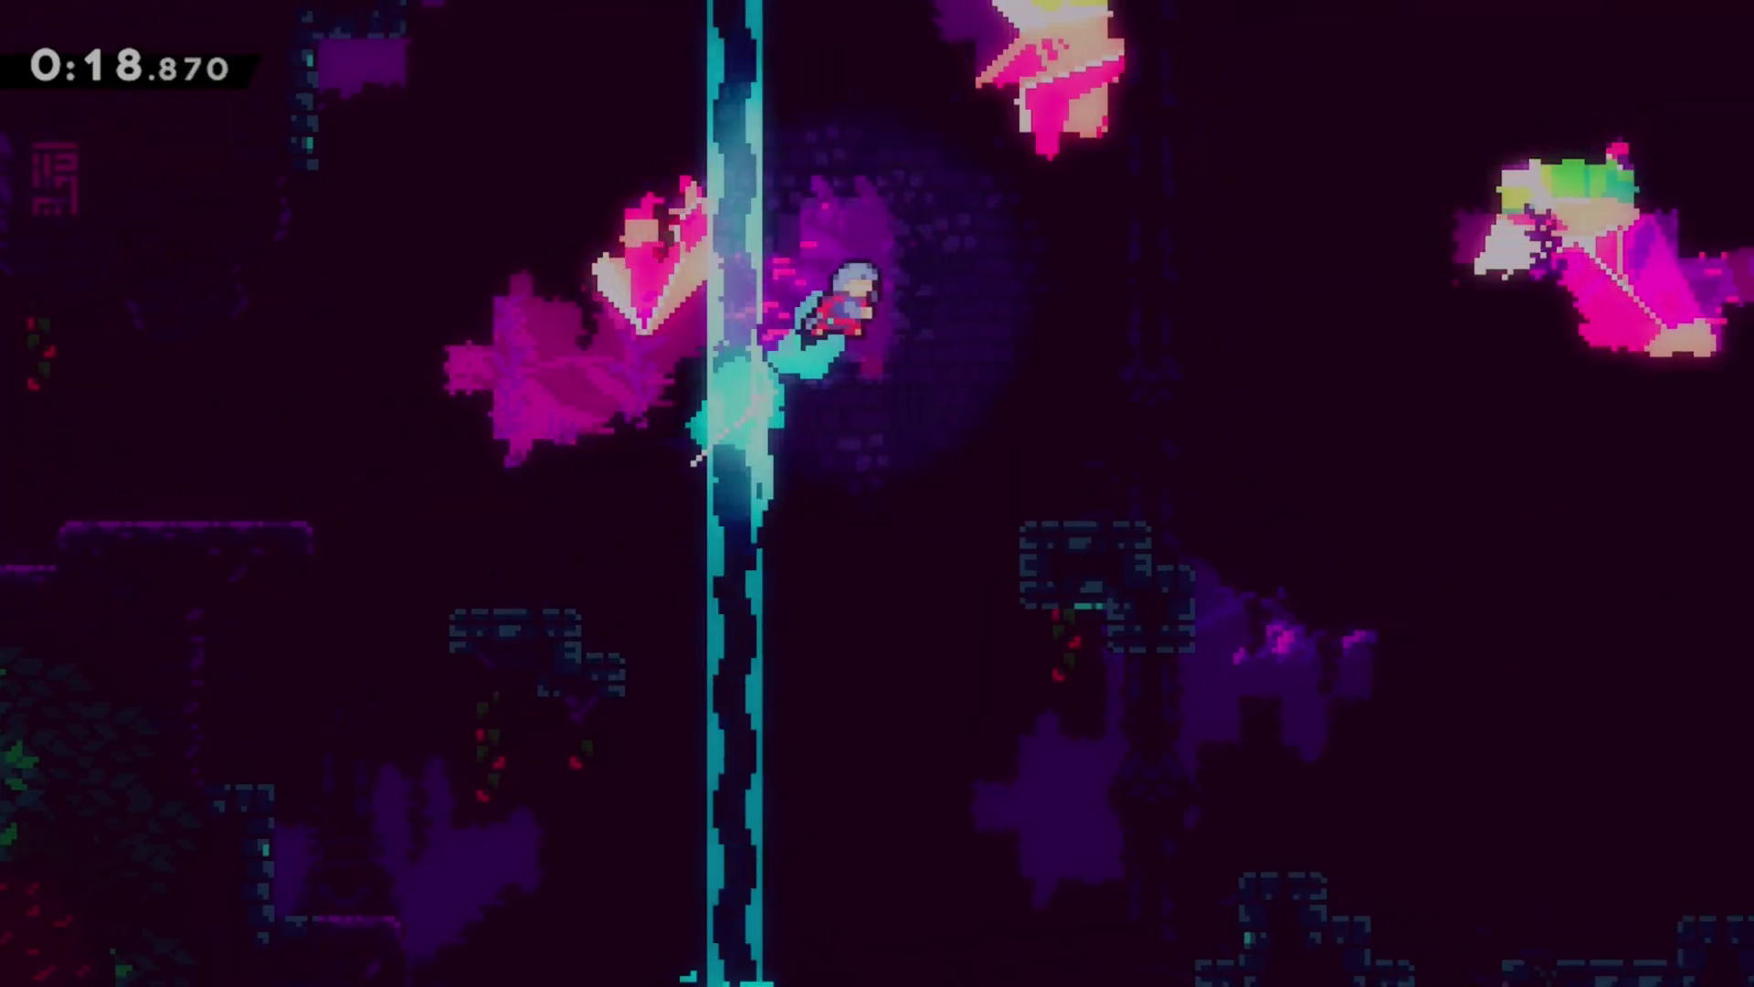
{"action": "key", "text": "Right"}
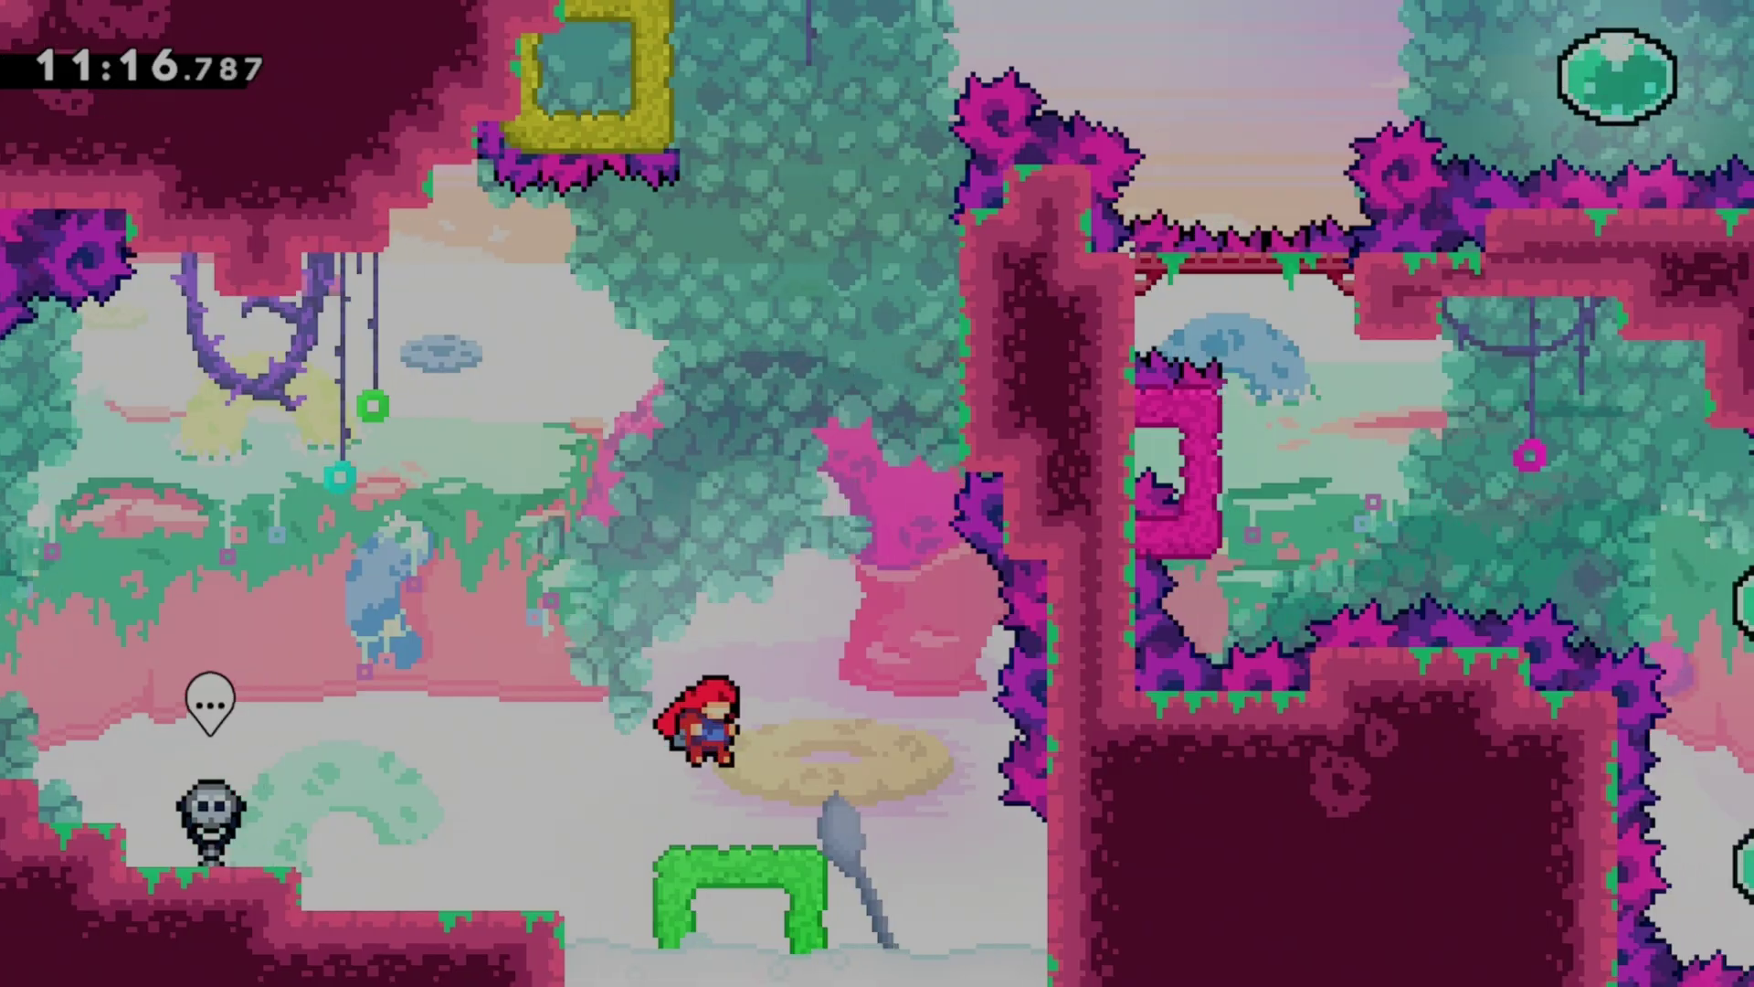
{"action": "key", "text": "c"}
{"action": "key", "text": "Left"}
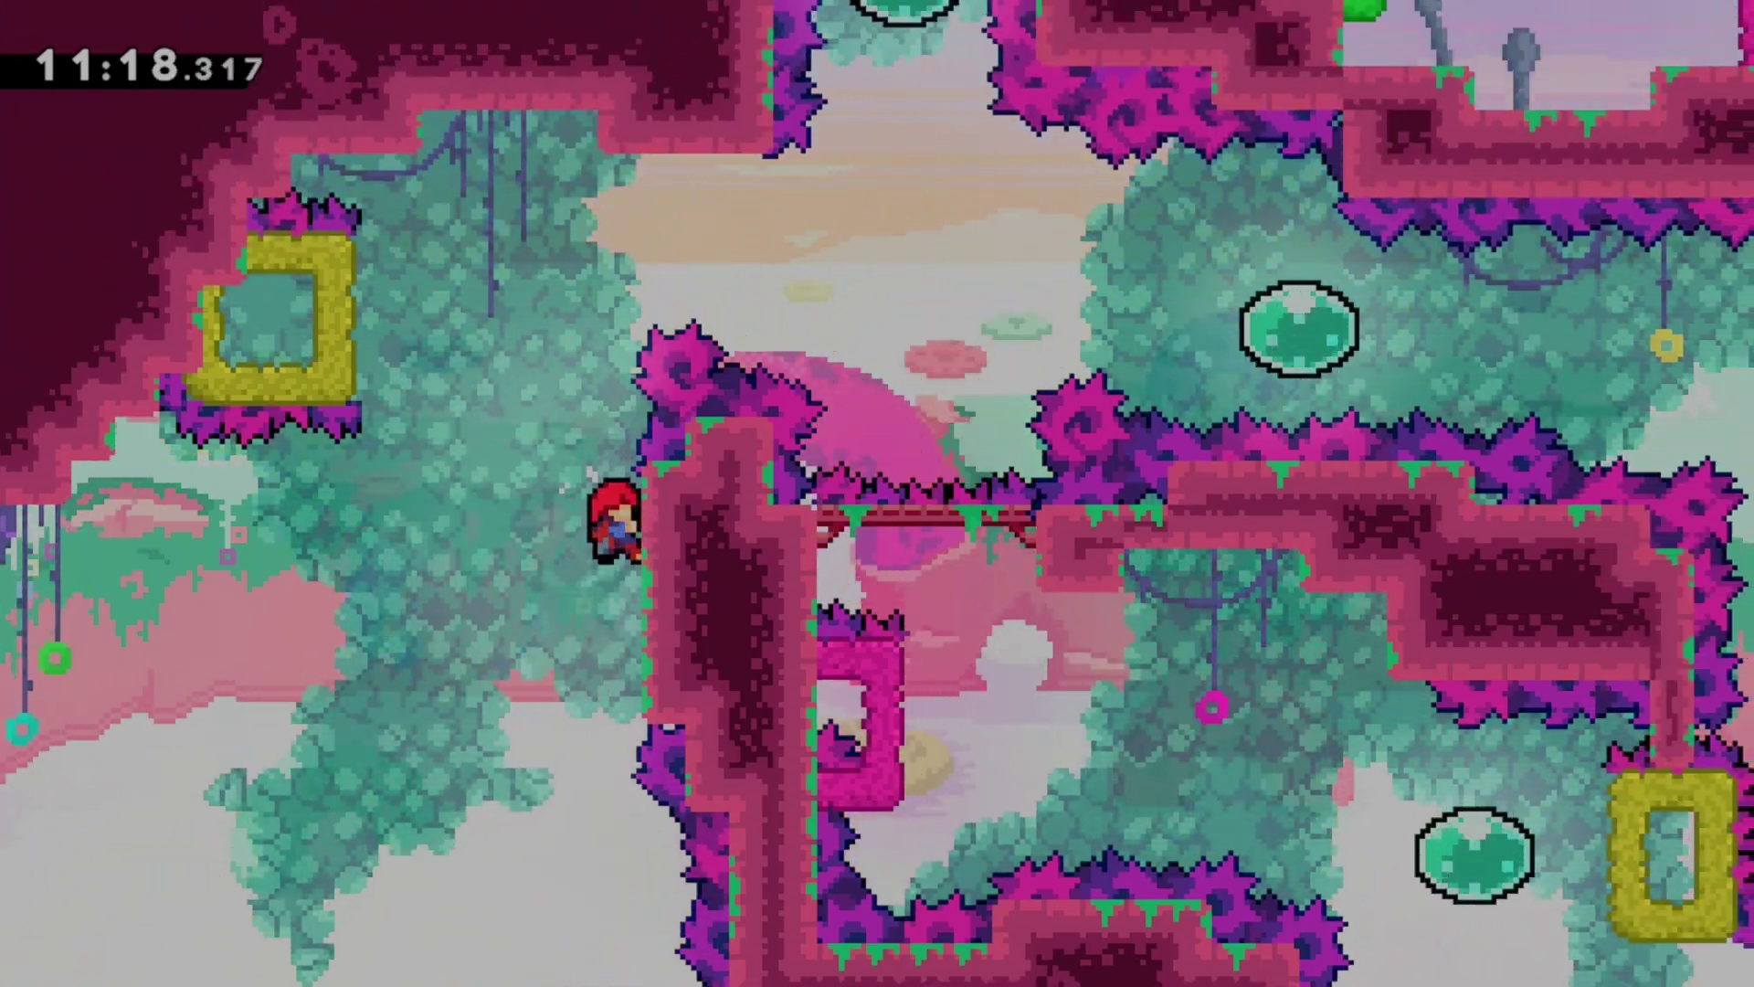
{"action": "key", "text": "x"}
{"action": "key", "text": "Right"}
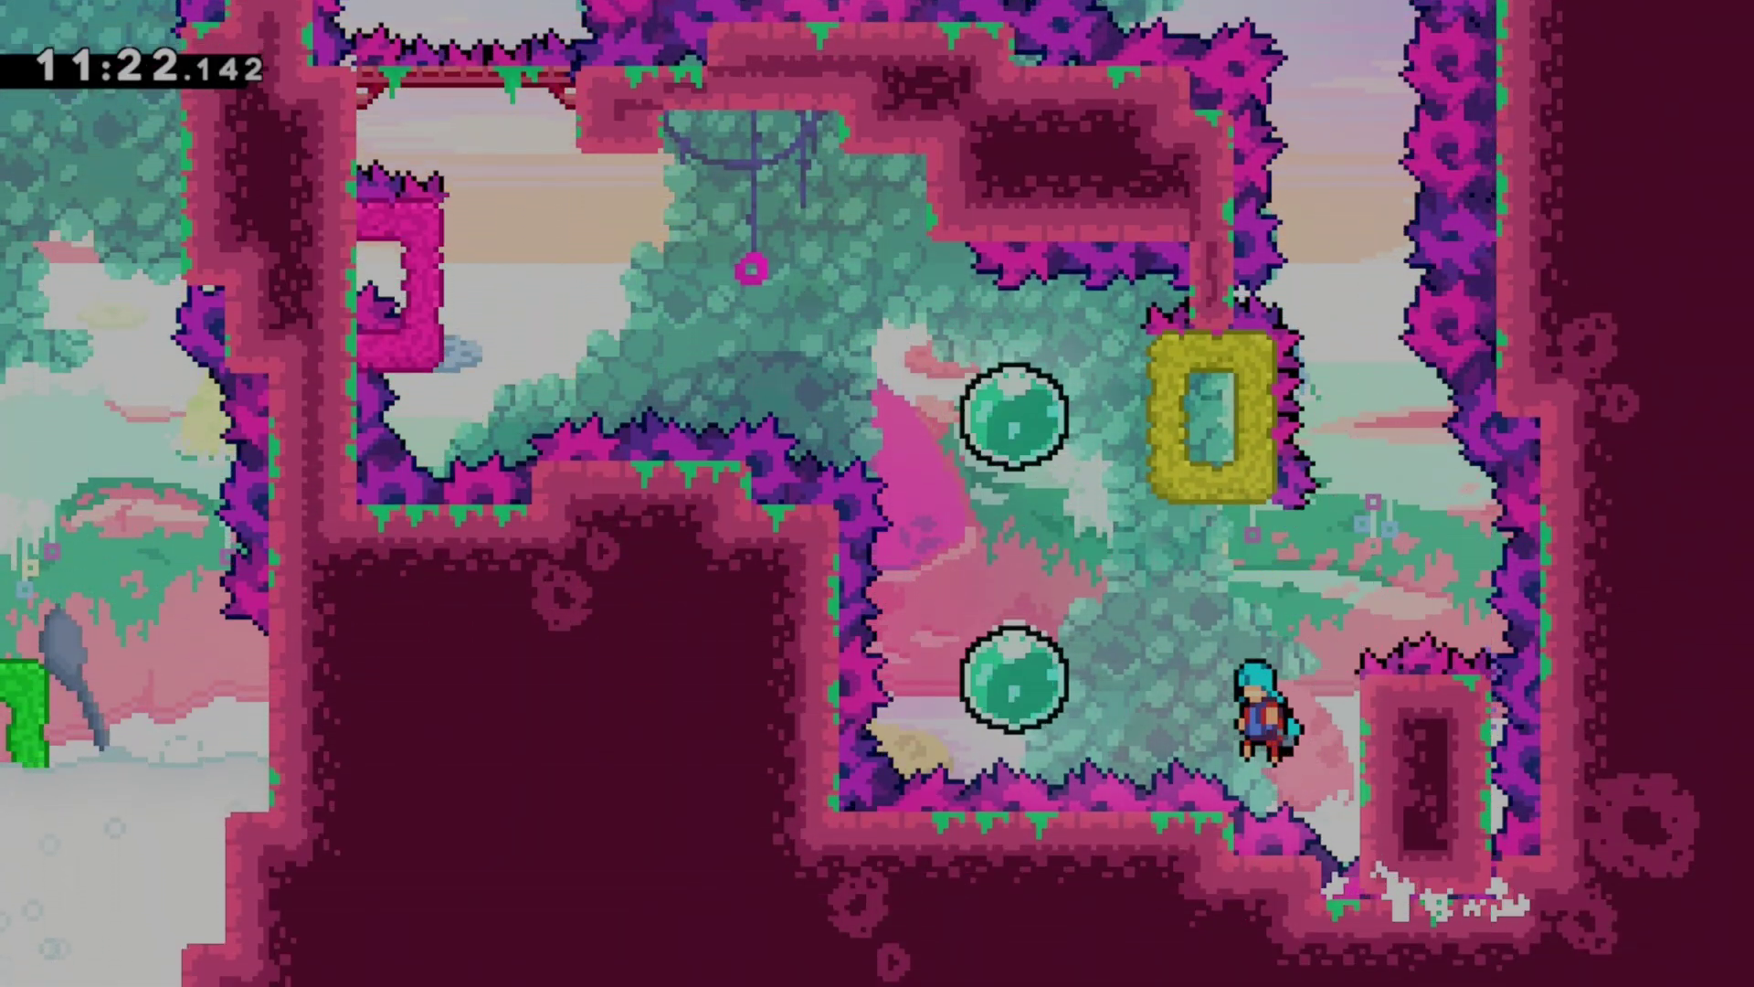
{"action": "key", "text": "Up"}
{"action": "key", "text": "Left"}
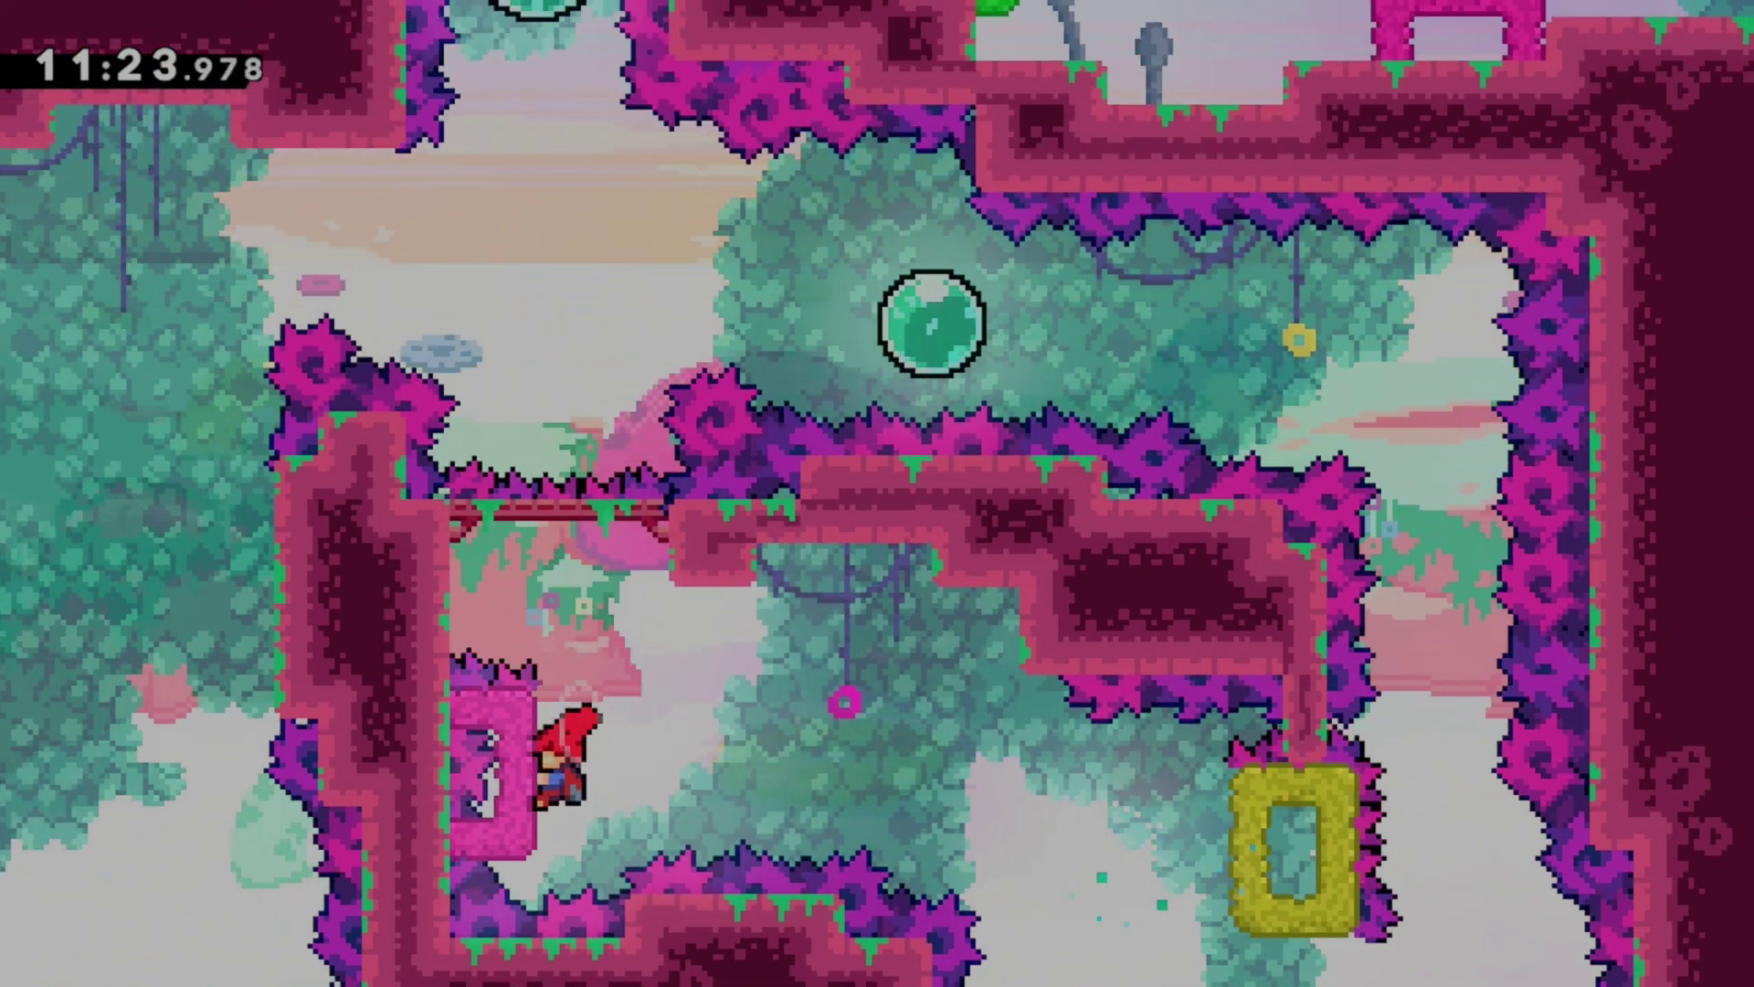
{"action": "key", "text": "x"}
{"action": "key", "text": "Up"}
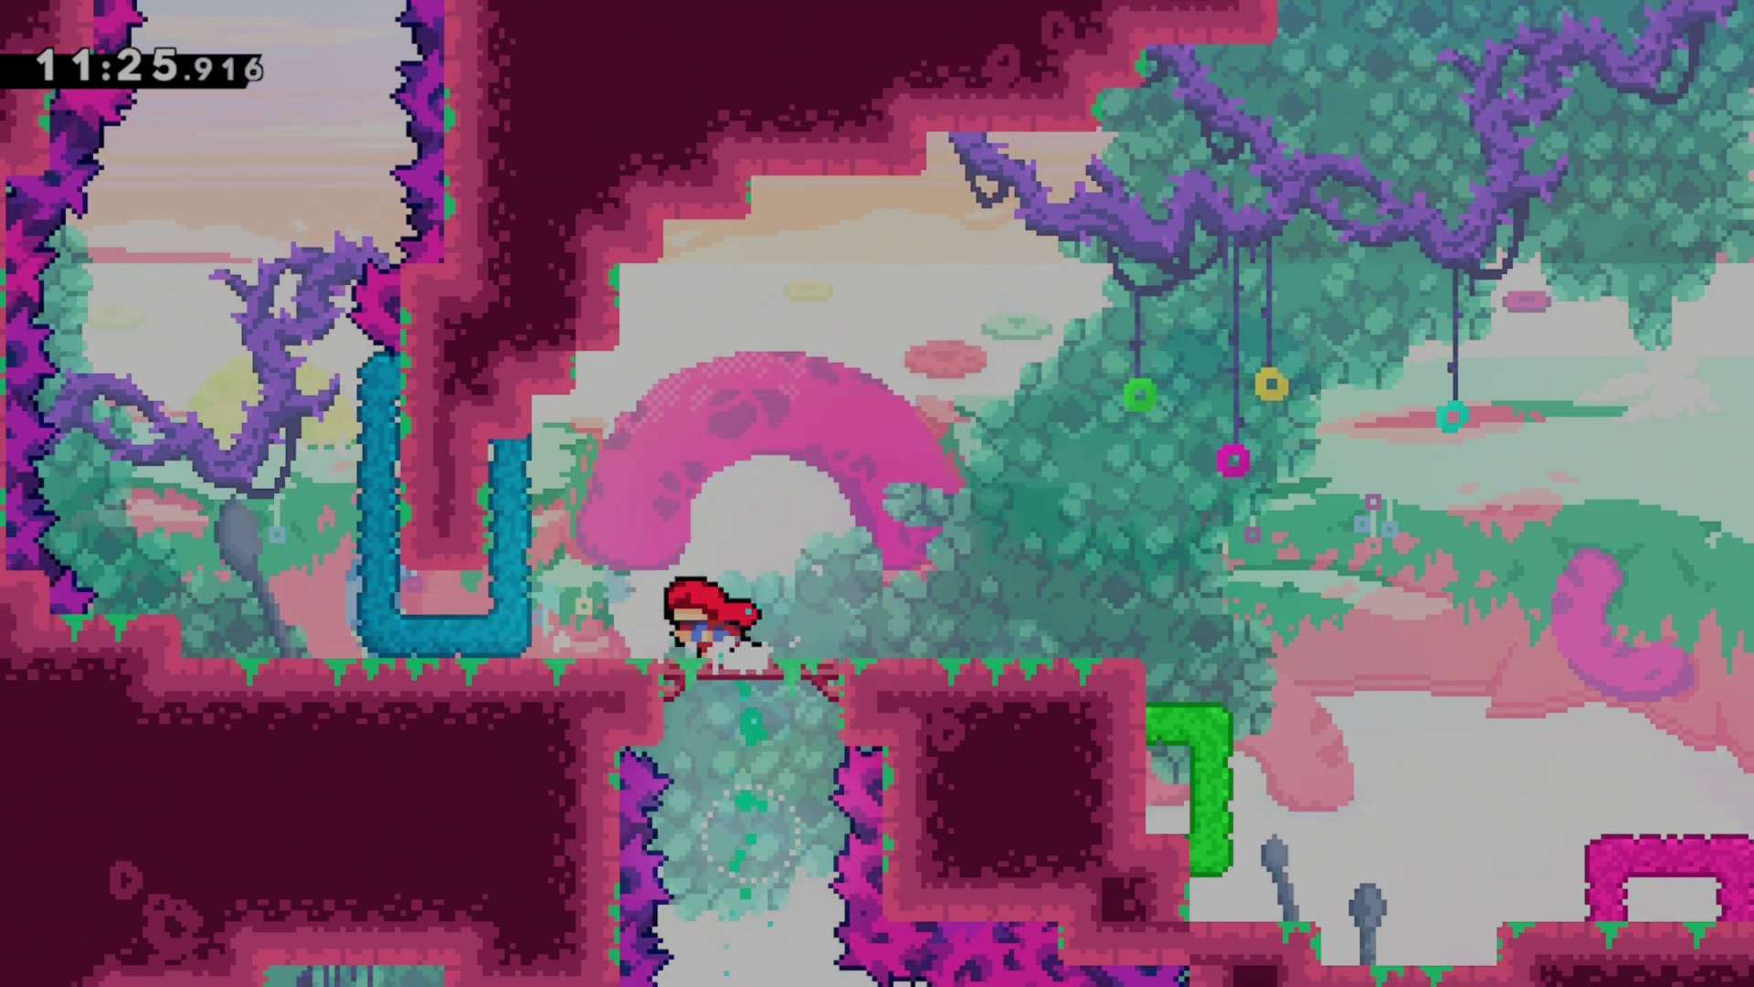
{"action": "key", "text": "Right"}
{"action": "key", "text": "Right"}
{"action": "key", "text": "x"}
{"action": "key", "text": "Right"}
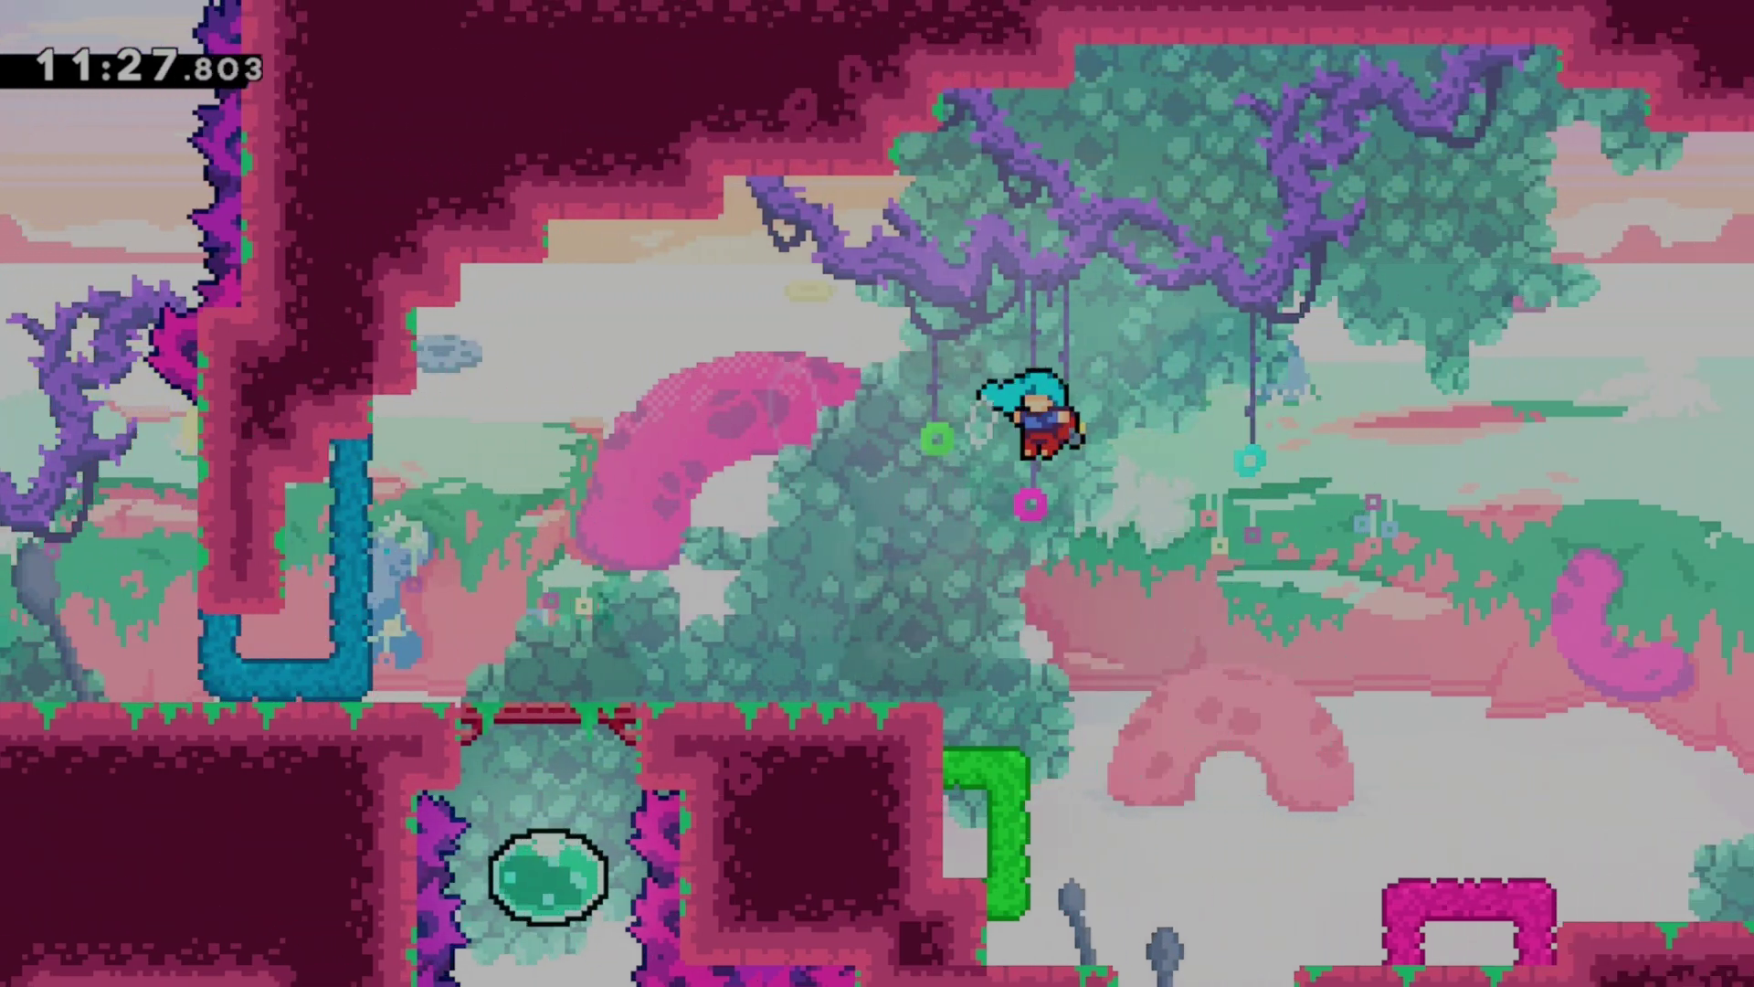
{"action": "key", "text": "Right"}
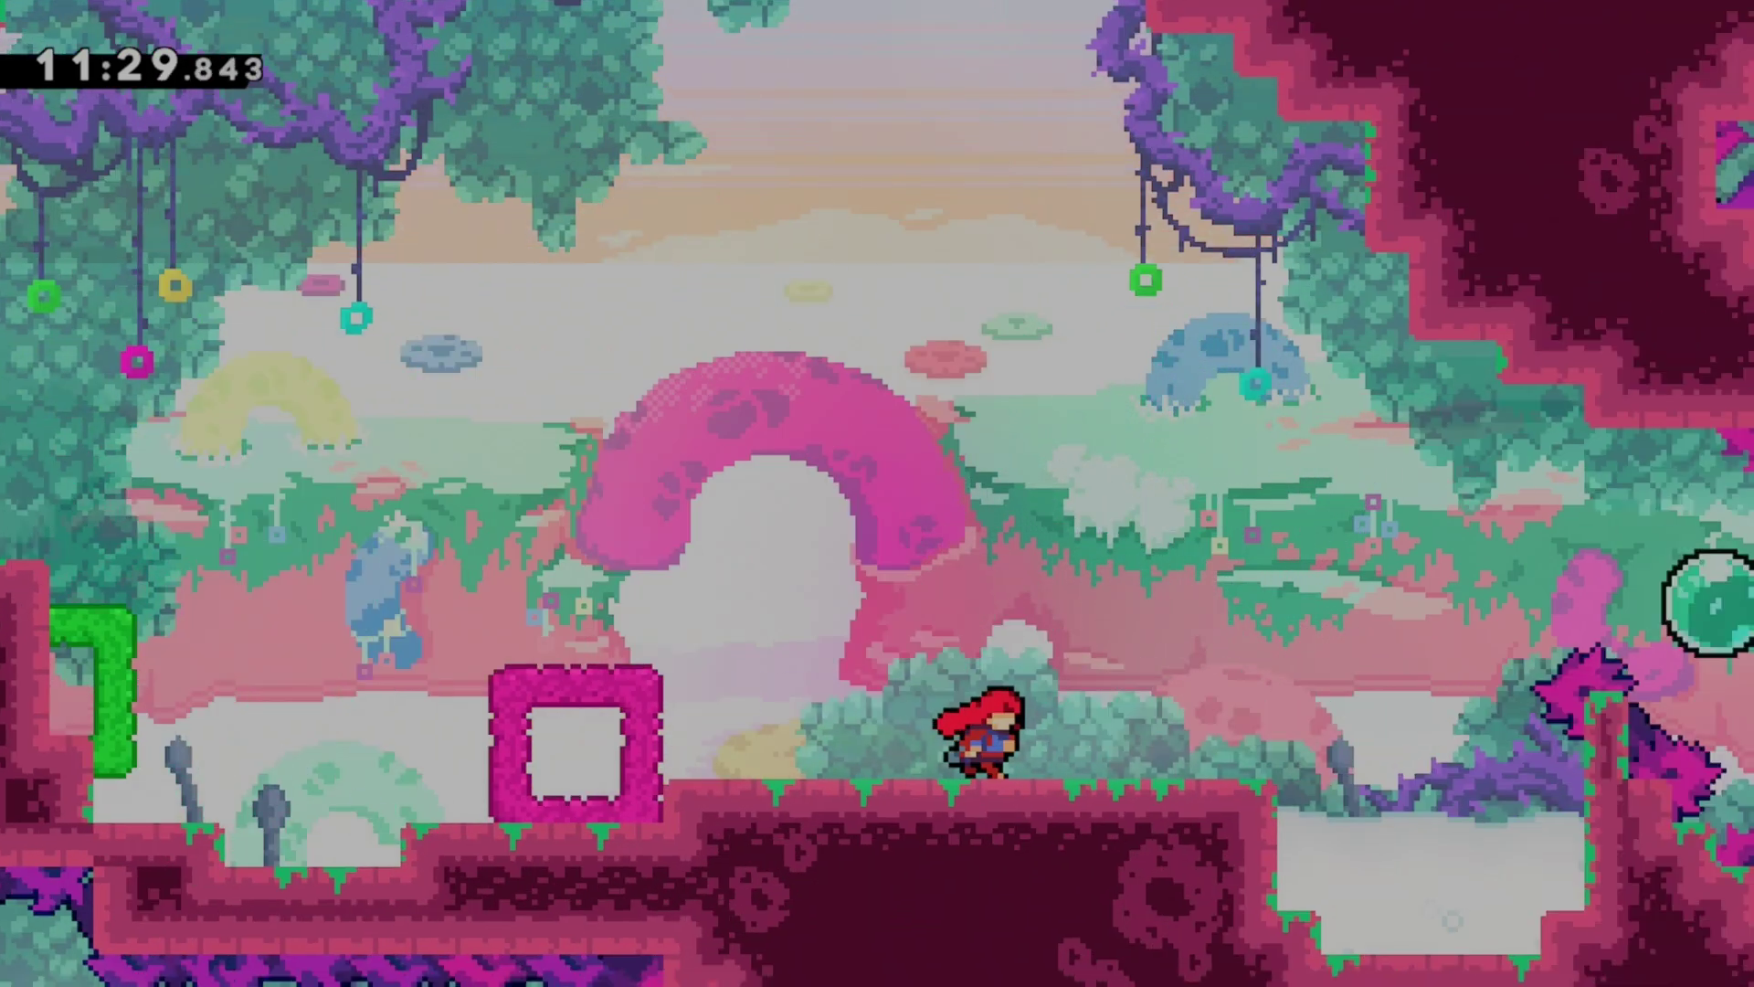
{"action": "key", "text": "Right"}
{"action": "key", "text": "c"}
{"action": "key", "text": "Right"}
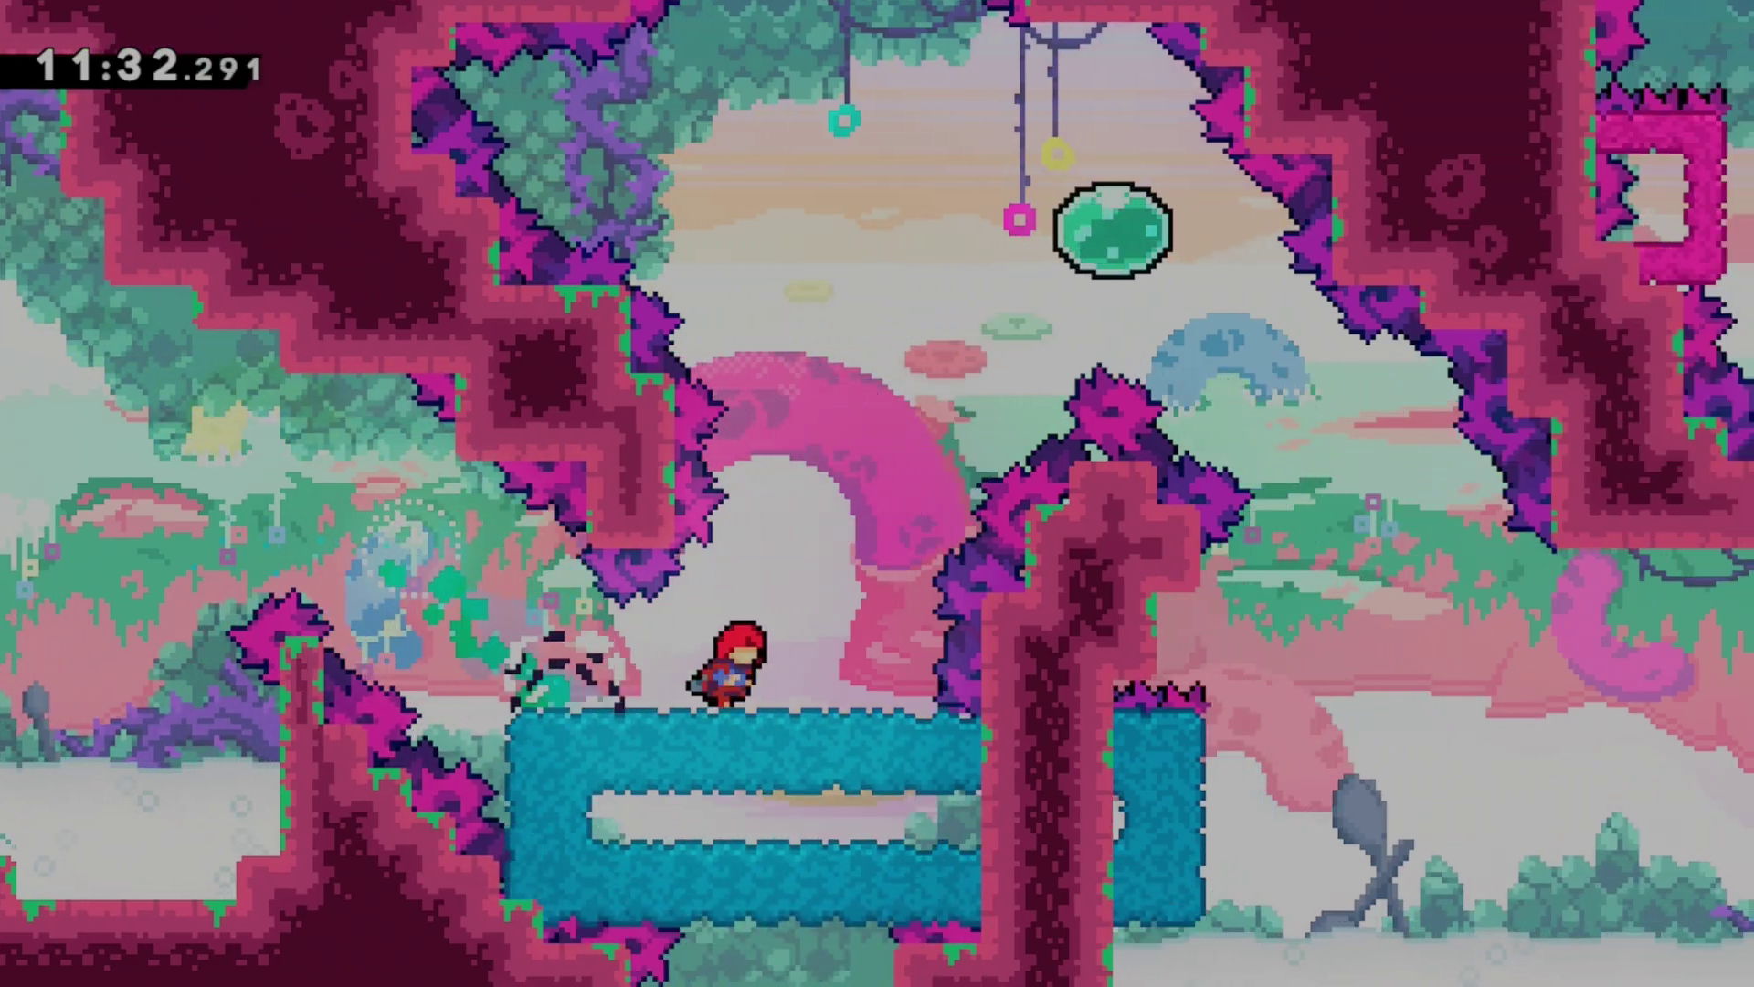
{"action": "key", "text": "c"}
{"action": "key", "text": "Left"}
{"action": "key", "text": "x"}
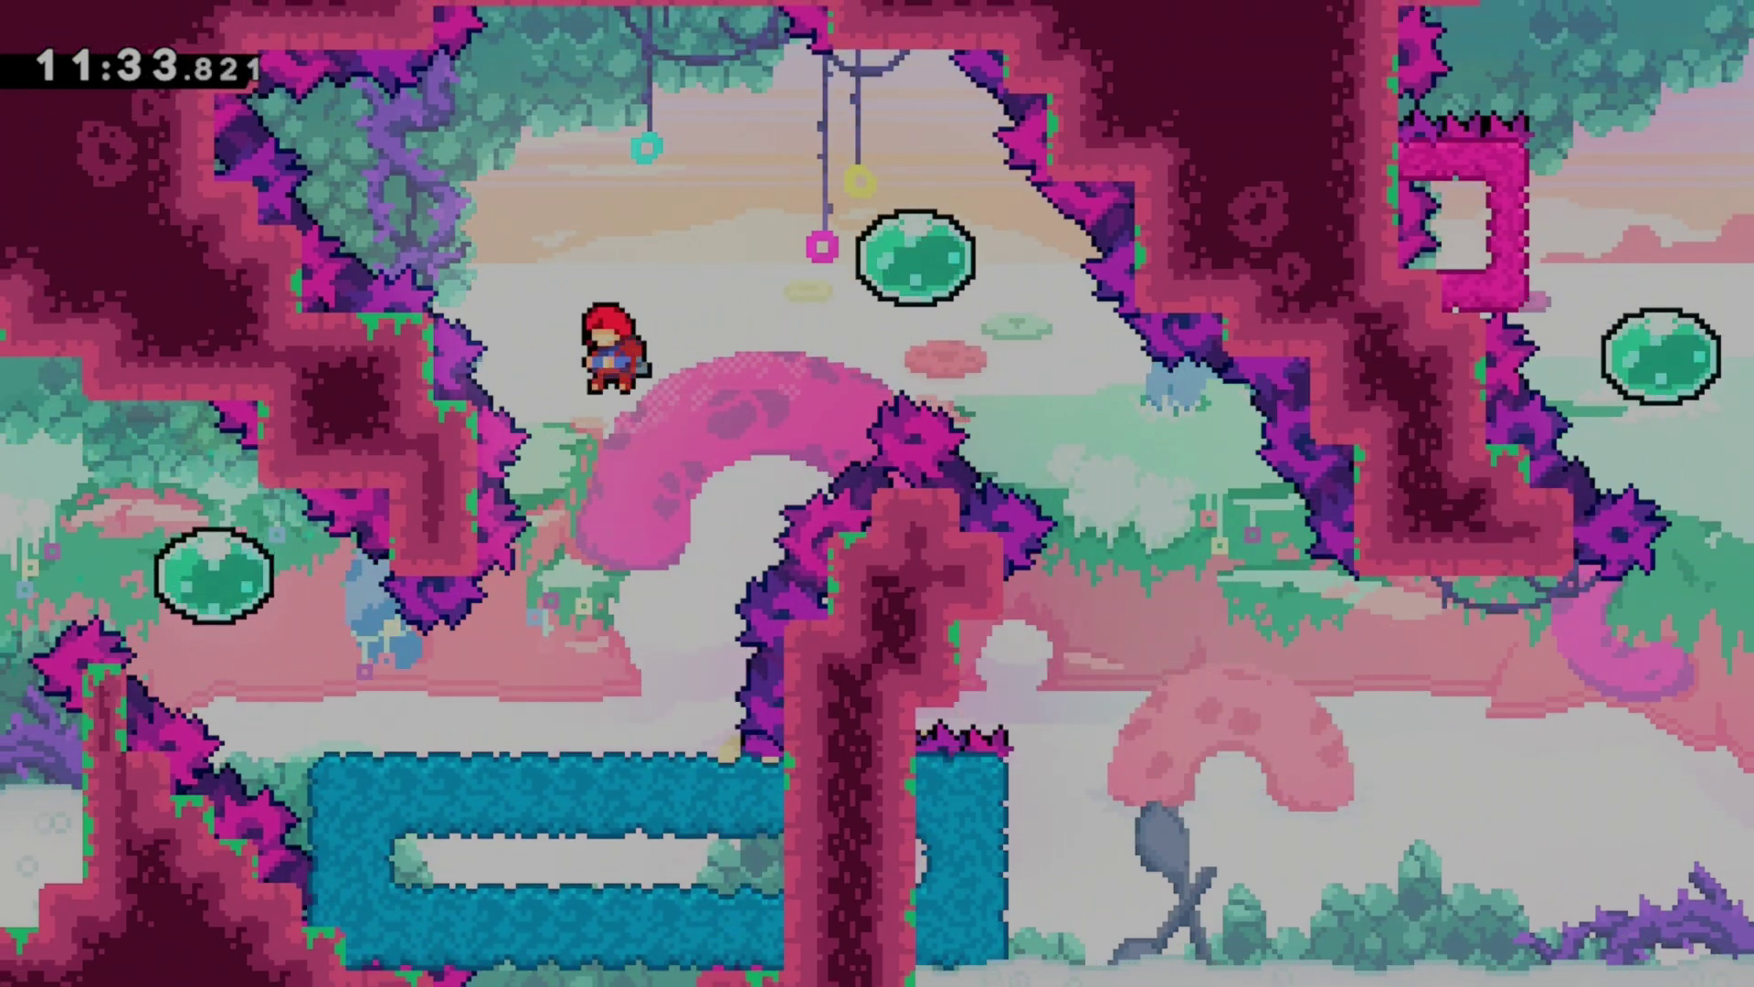
{"action": "key", "text": "c"}
{"action": "key", "text": "Up"}
{"action": "key", "text": "Right"}
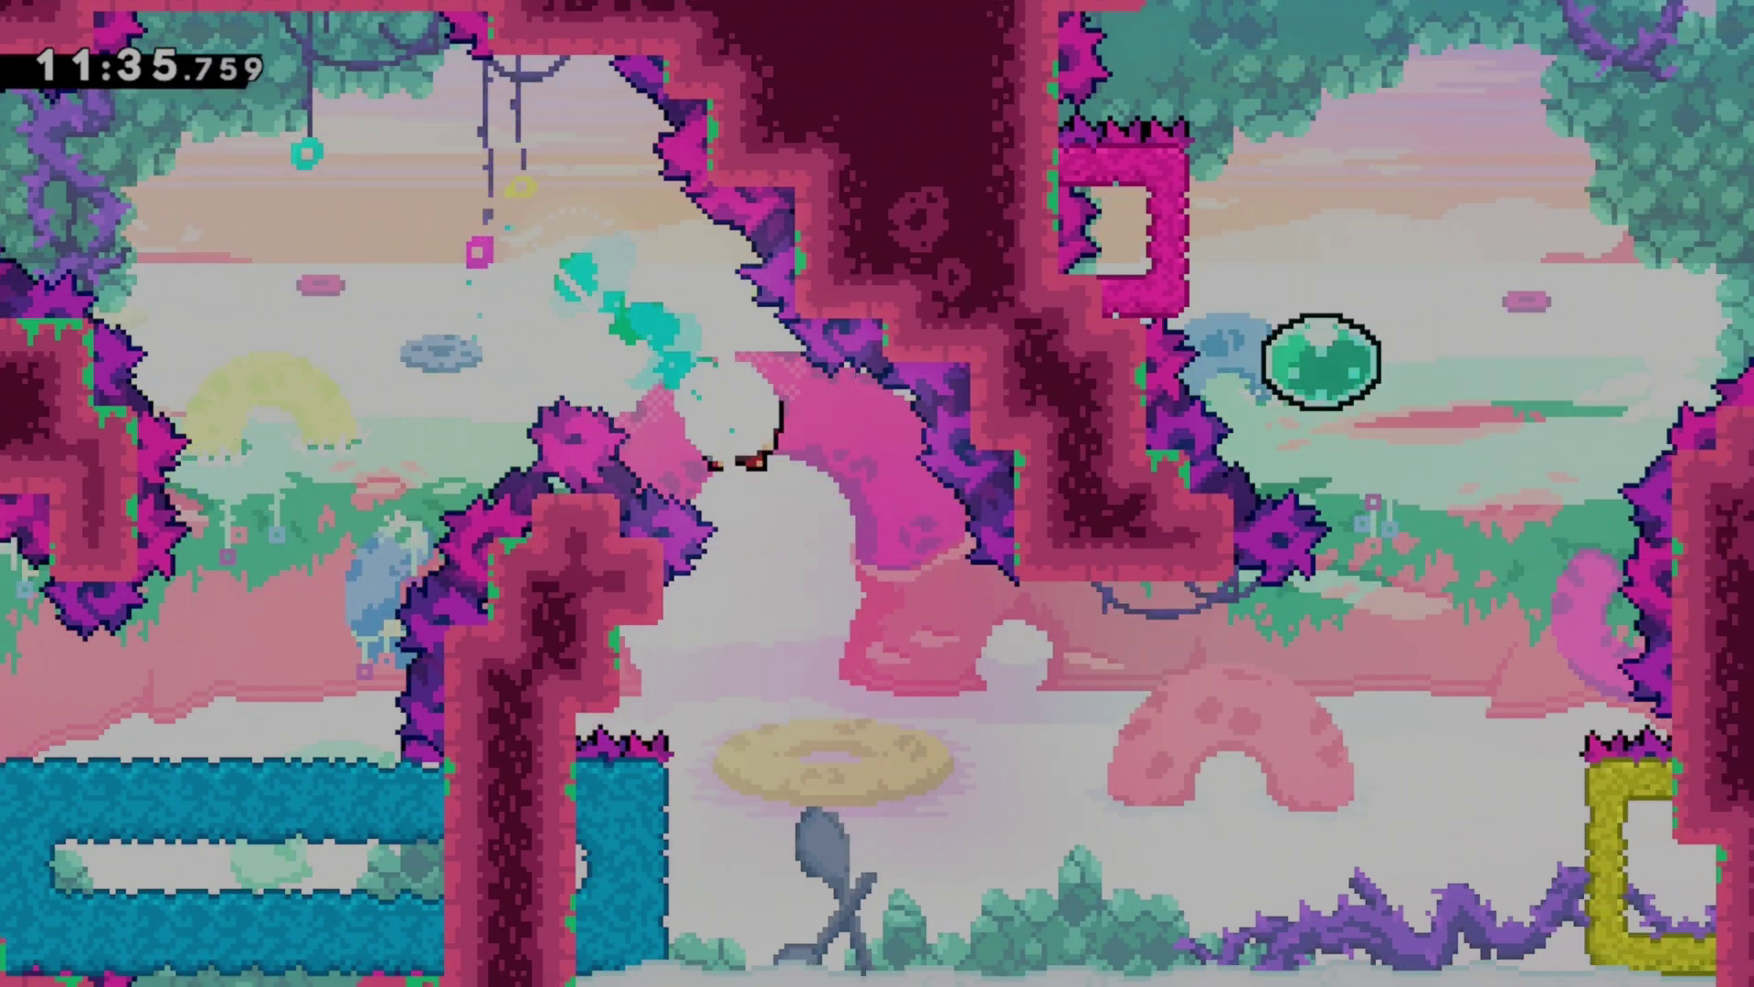